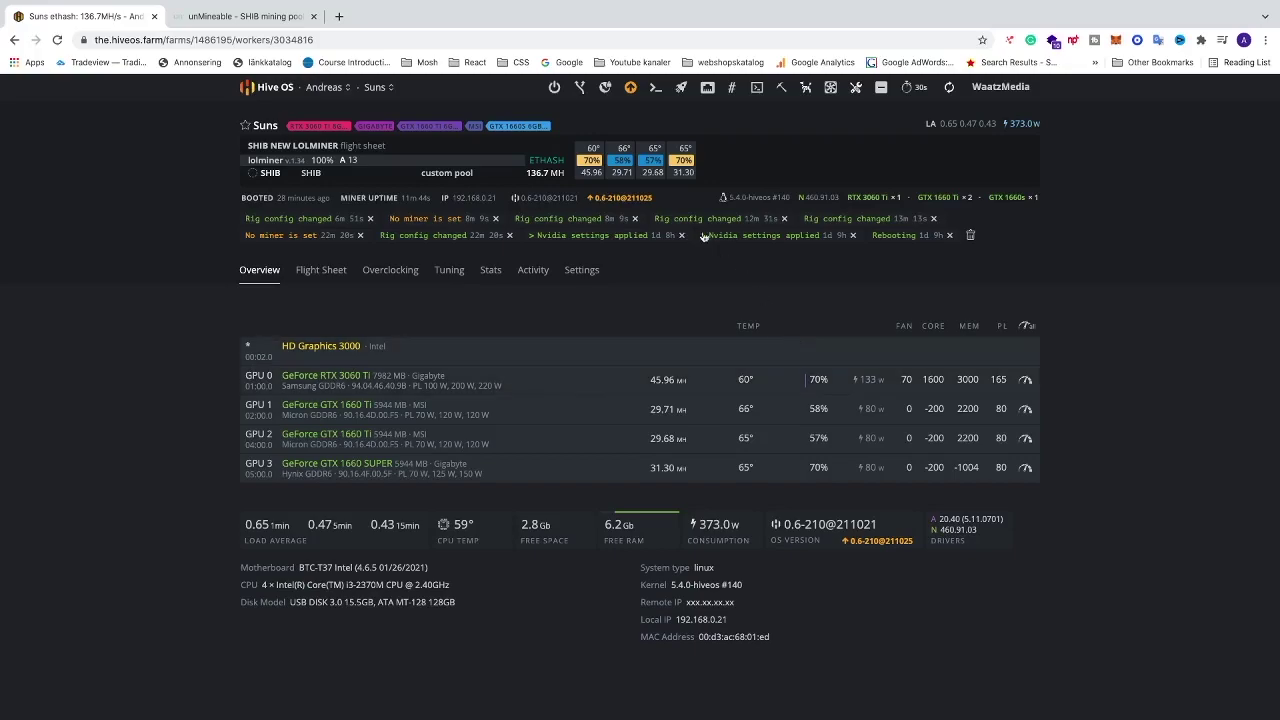
- Inspect the Suns worker header showing lolminer at 136.7 MH, then bring up the unMineable SHIB page
scroll(403, 214, up, 5)
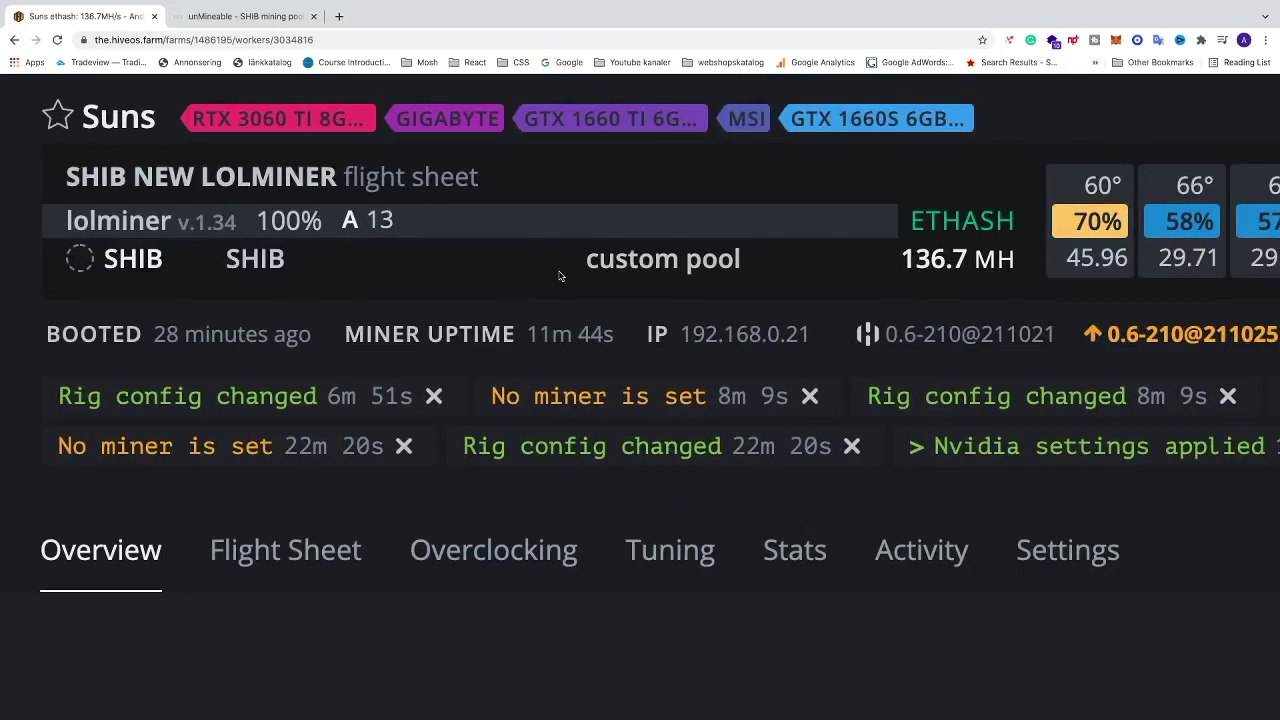
scroll(544, 296, right, 4)
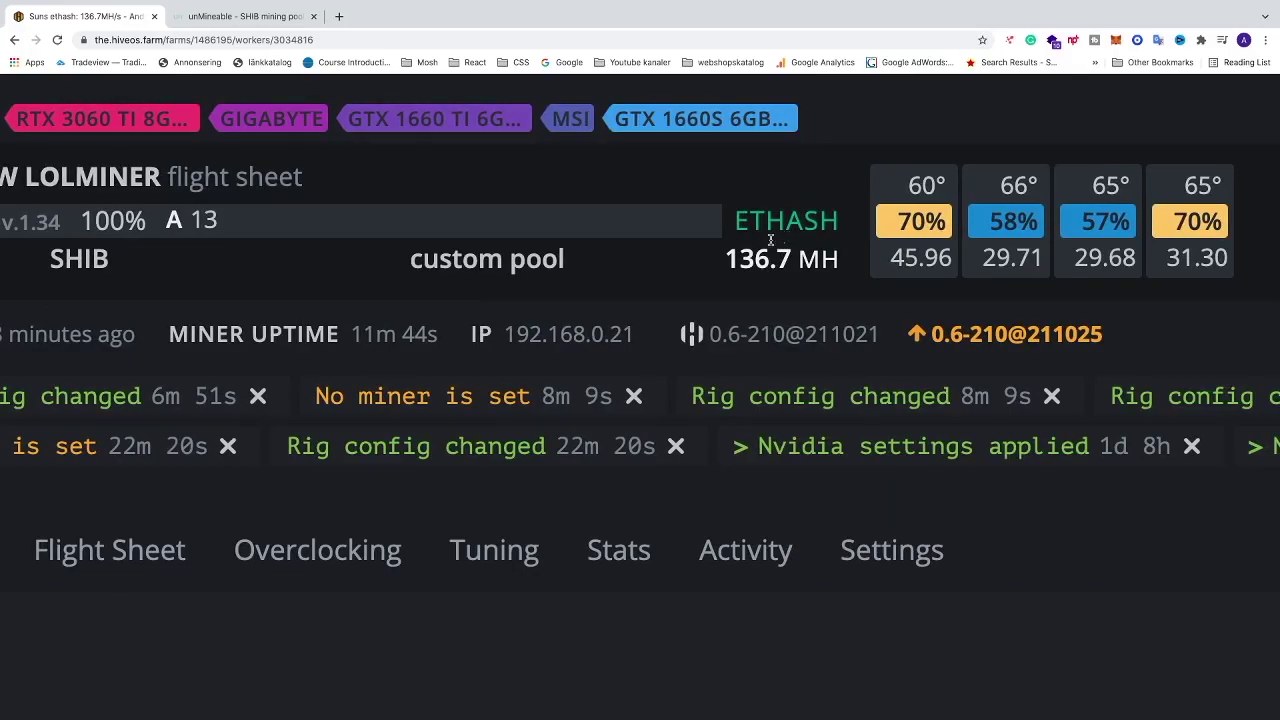
scroll(737, 256, left, 6)
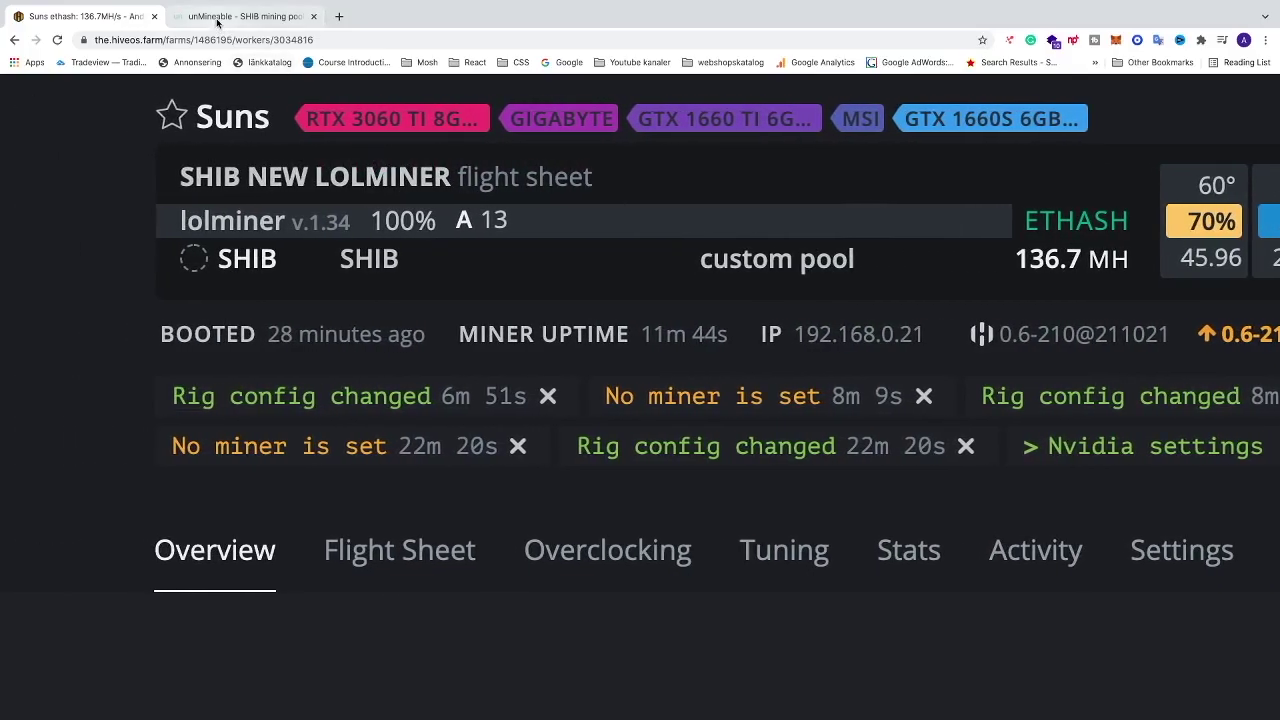
click(217, 18)
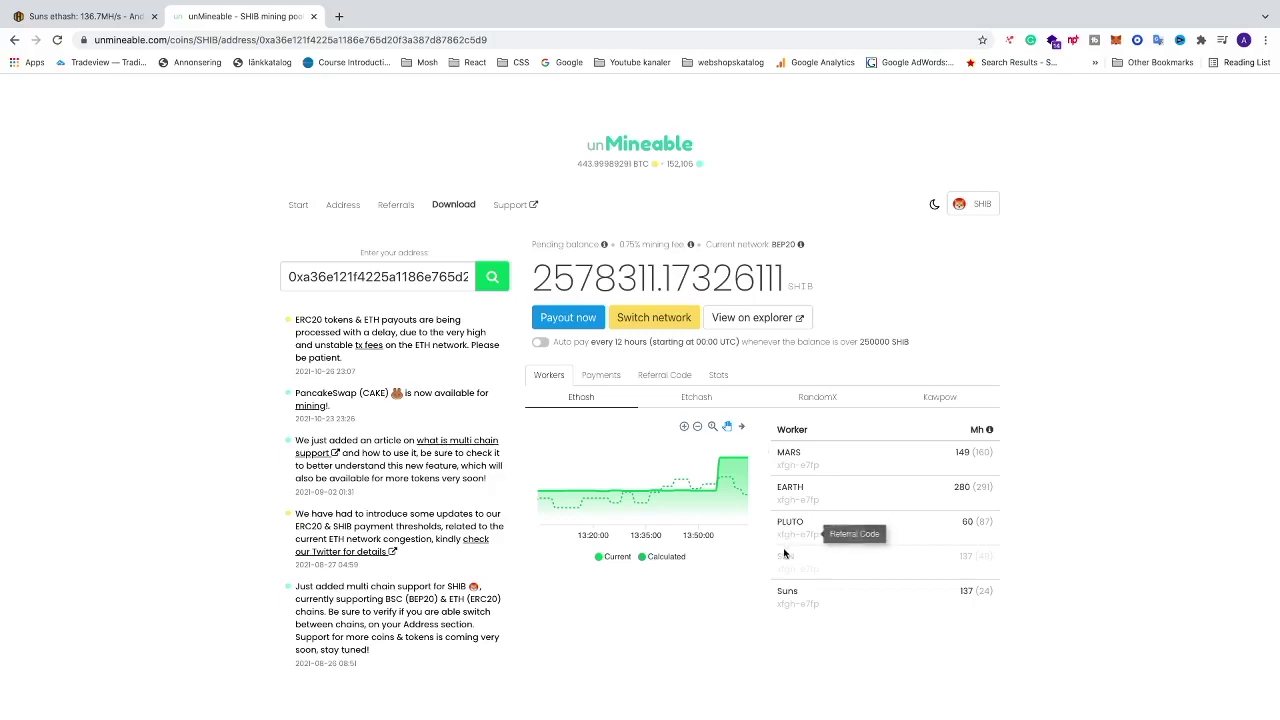
- Compare the Suns rig in Hive OS with its ~137 MH/s row in unMineable's Workers list
click(42, 18)
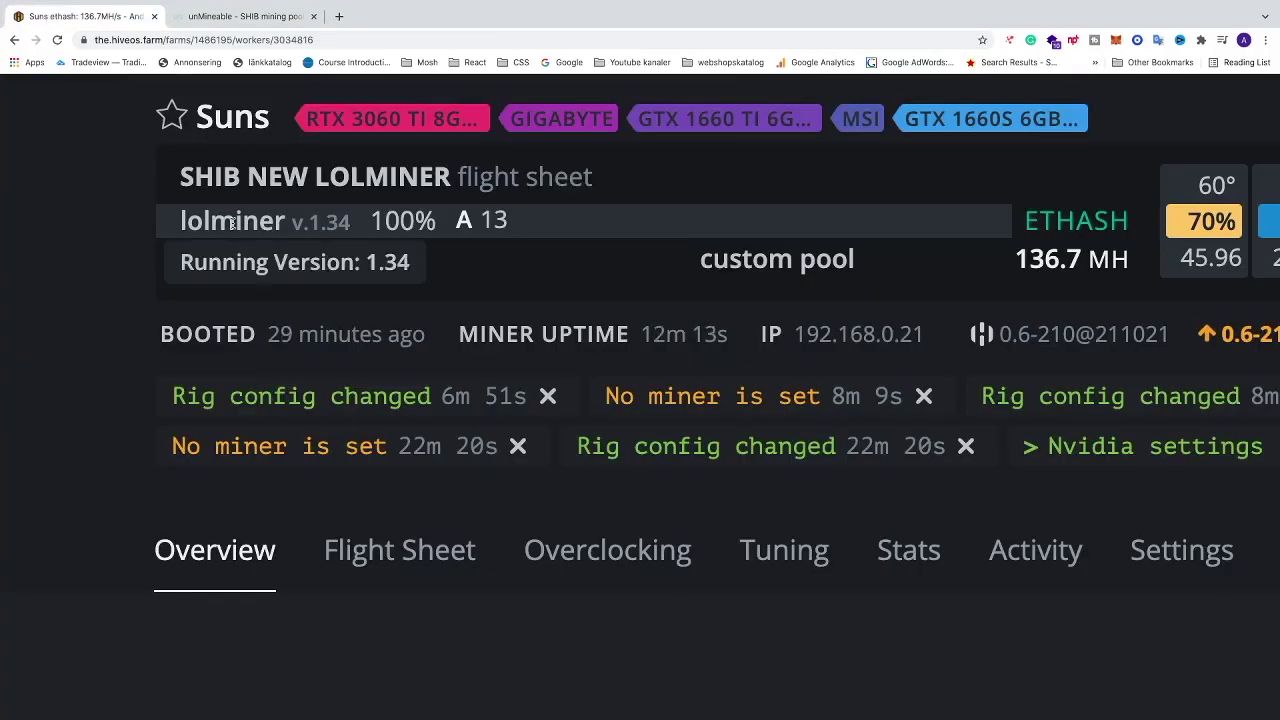
scroll(200, 240, up, 1)
mouse_move(200, 230)
click(240, 17)
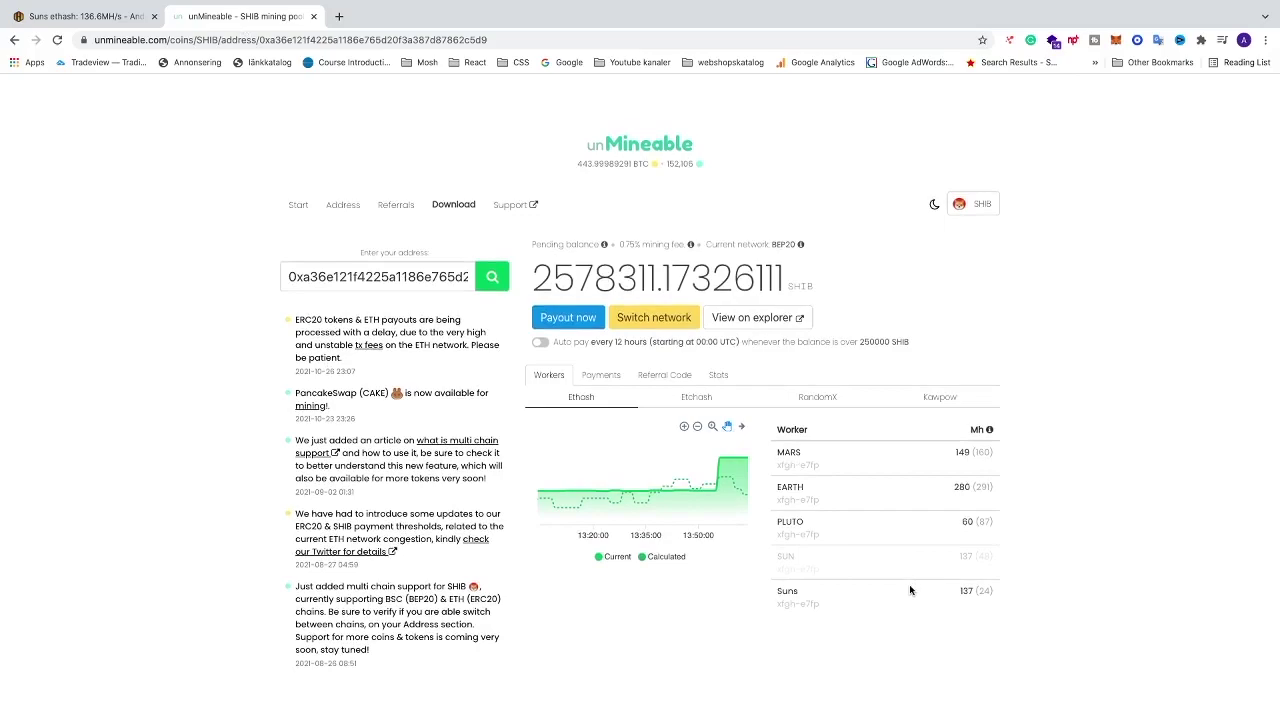
scroll(909, 584, up, 5)
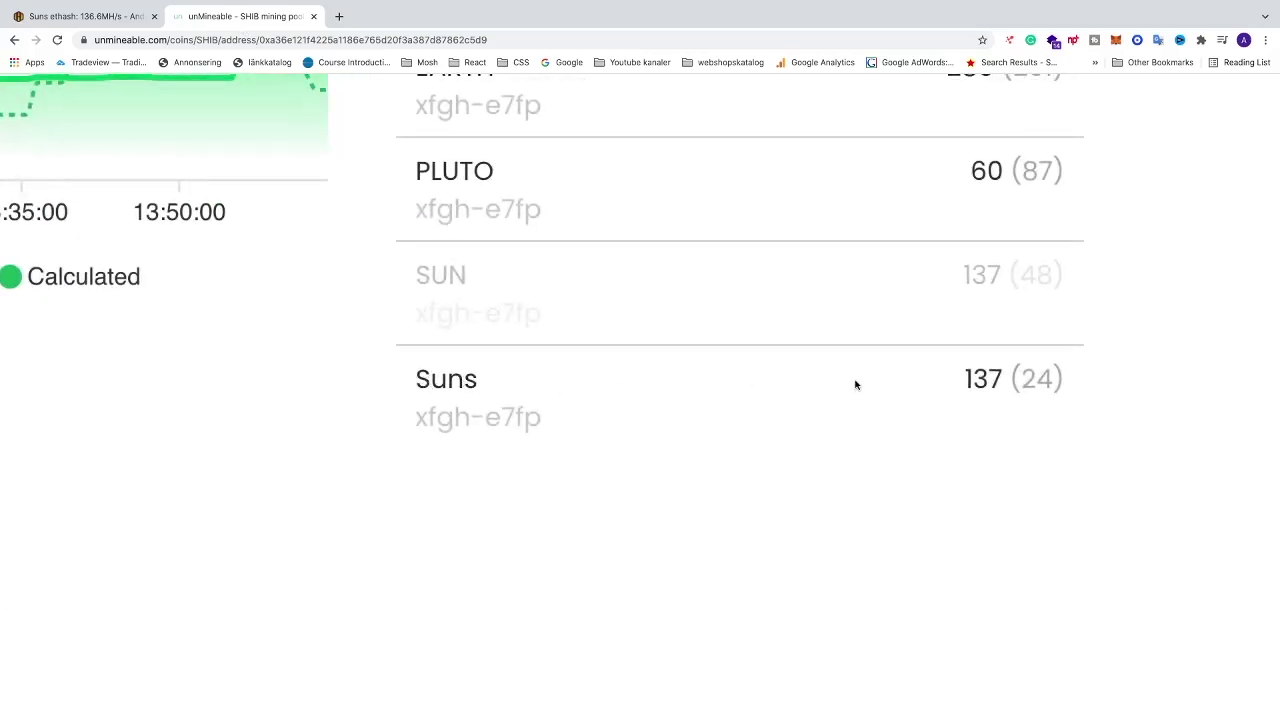
mouse_move(523, 423)
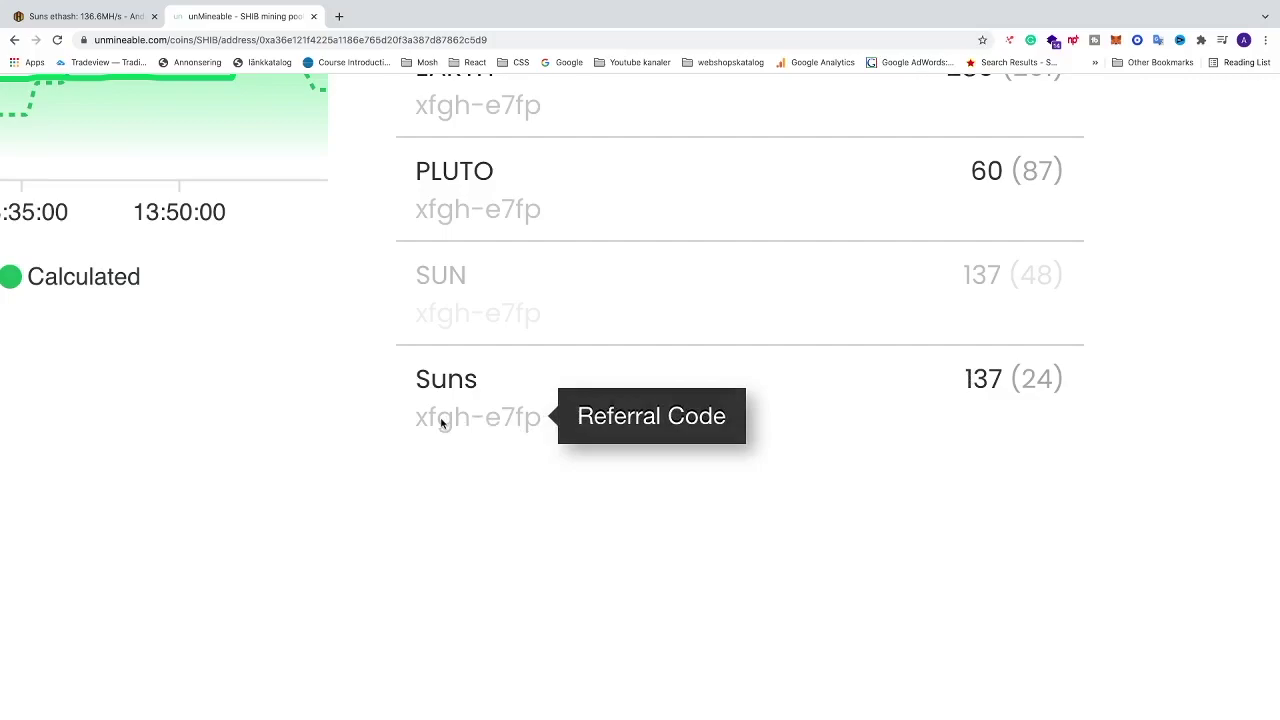
scroll(459, 423, up, 10)
scroll(459, 423, left, 2)
scroll(459, 423, up, 2)
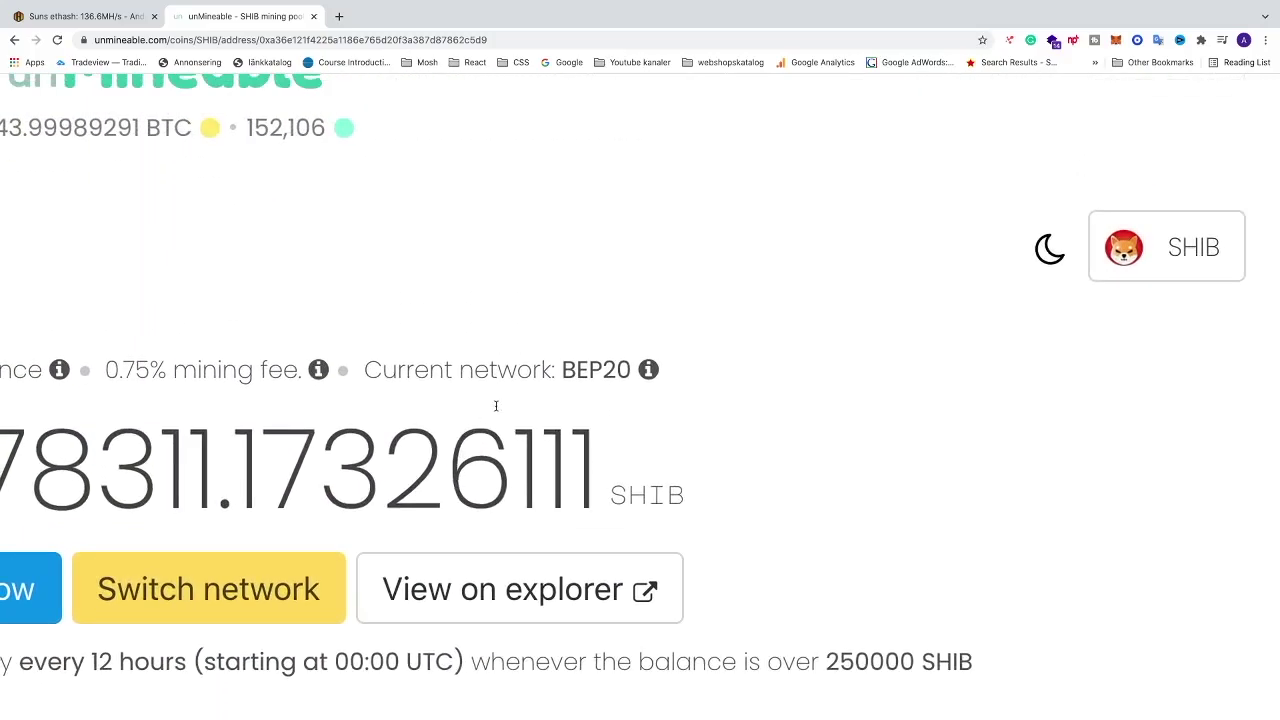
scroll(495, 405, left, 4)
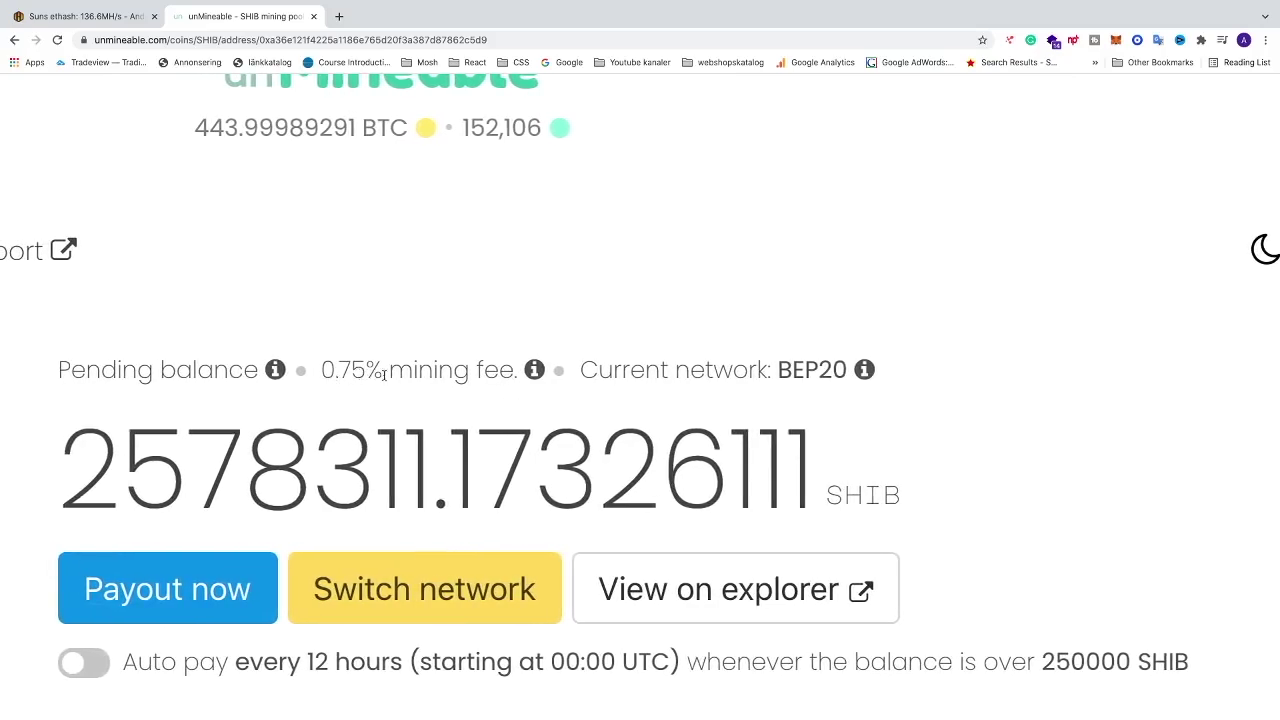
- Highlight the 0.75% mining fee, then return to the Hive OS farms overview
drag(326, 370, 366, 372)
drag(366, 372, 372, 372)
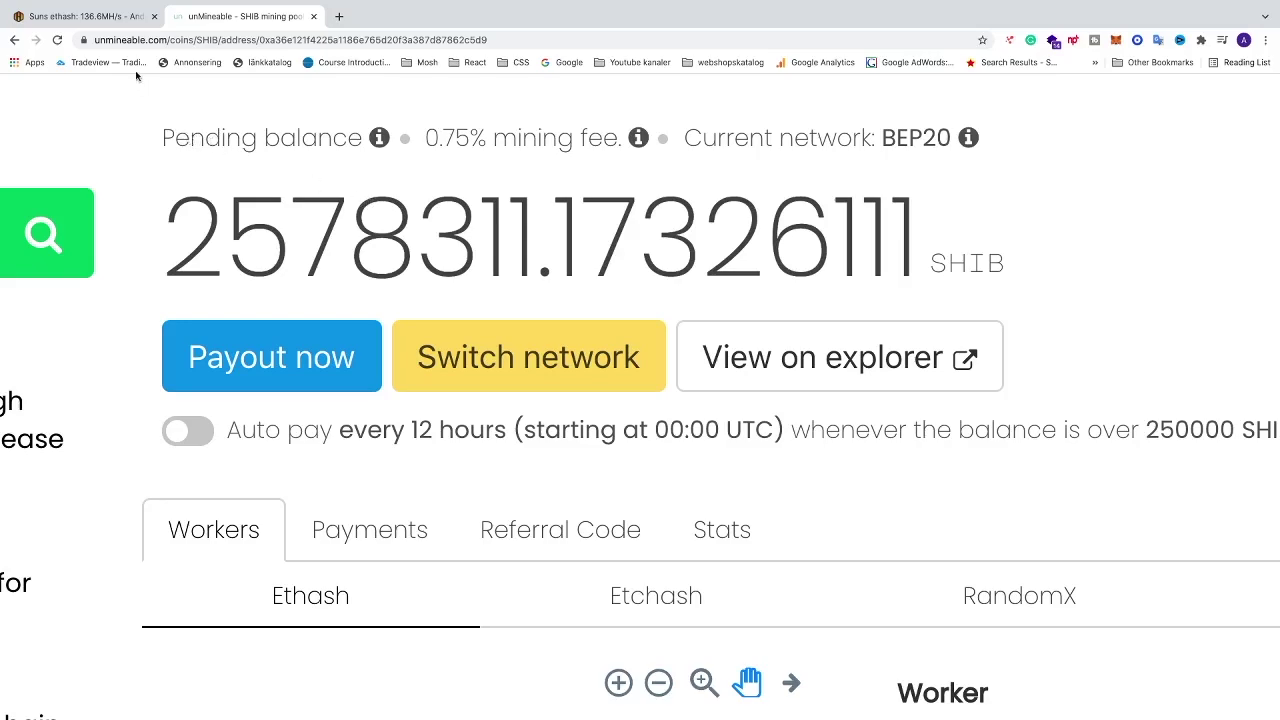
click(80, 16)
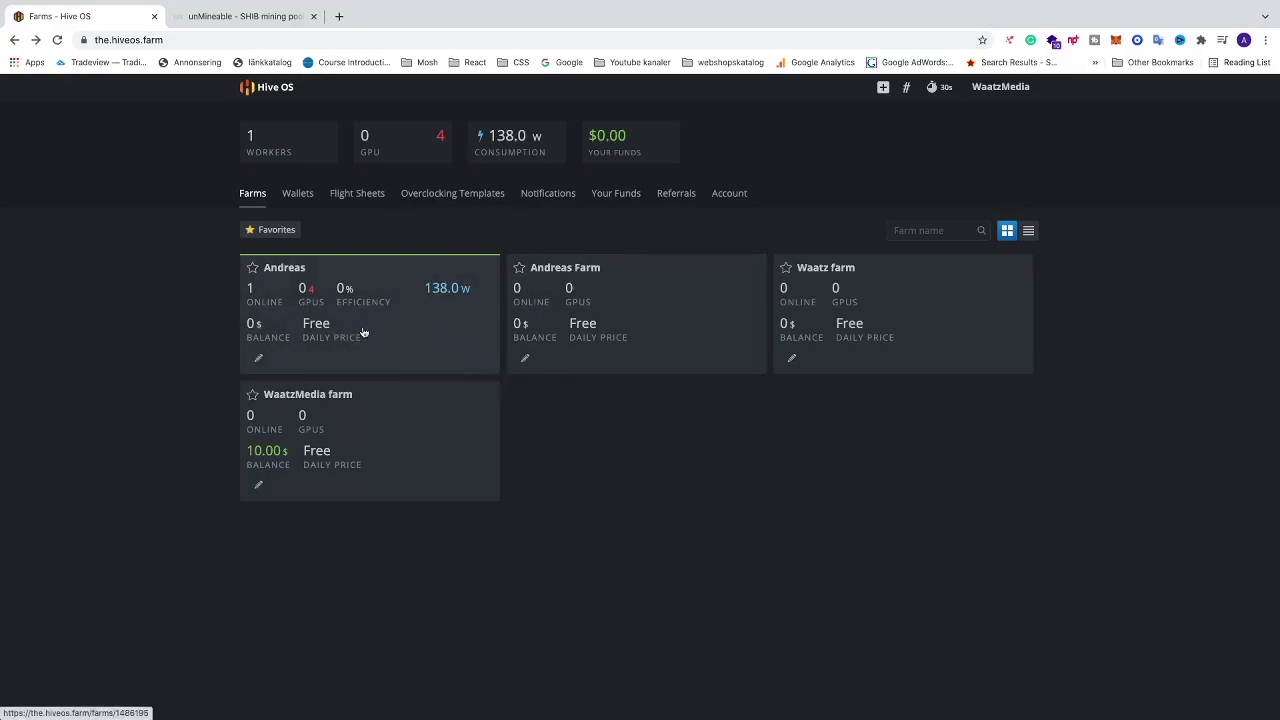
- Go from the Andreas farm through the Suns worker to the farm's Flight Sheets page
click(408, 317)
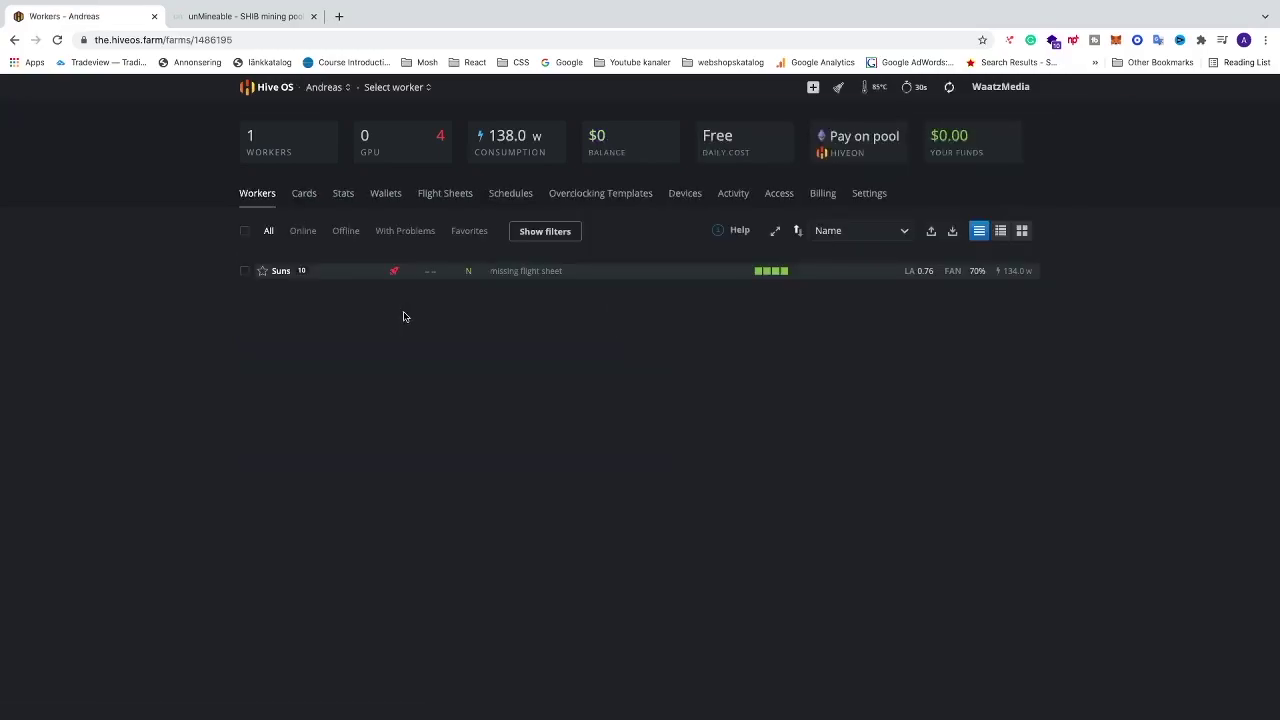
click(279, 273)
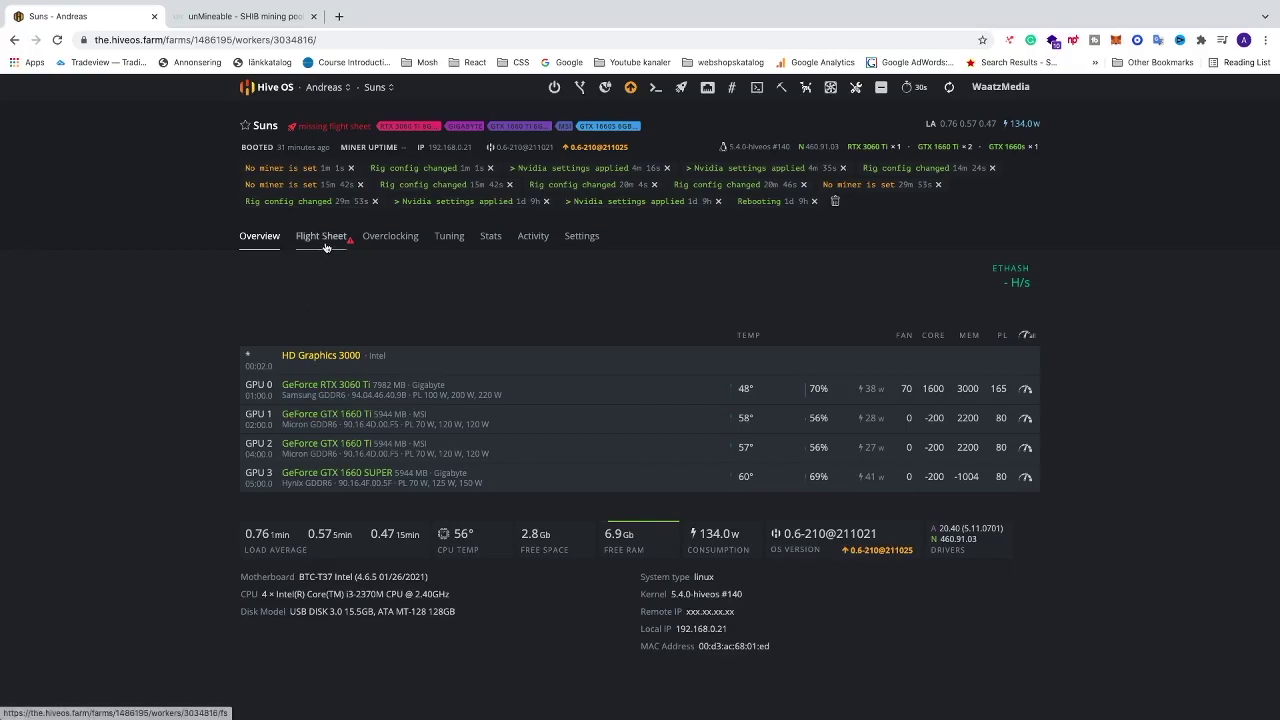
click(324, 246)
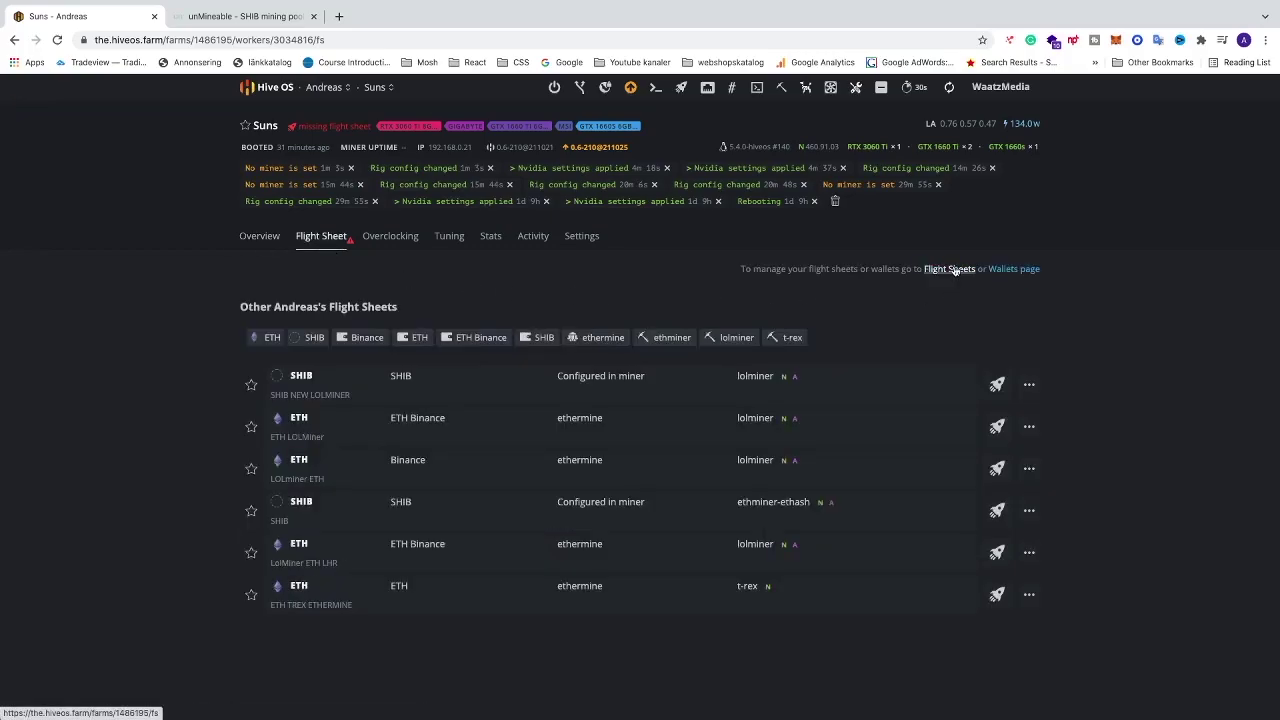
scroll(951, 272, up, 5)
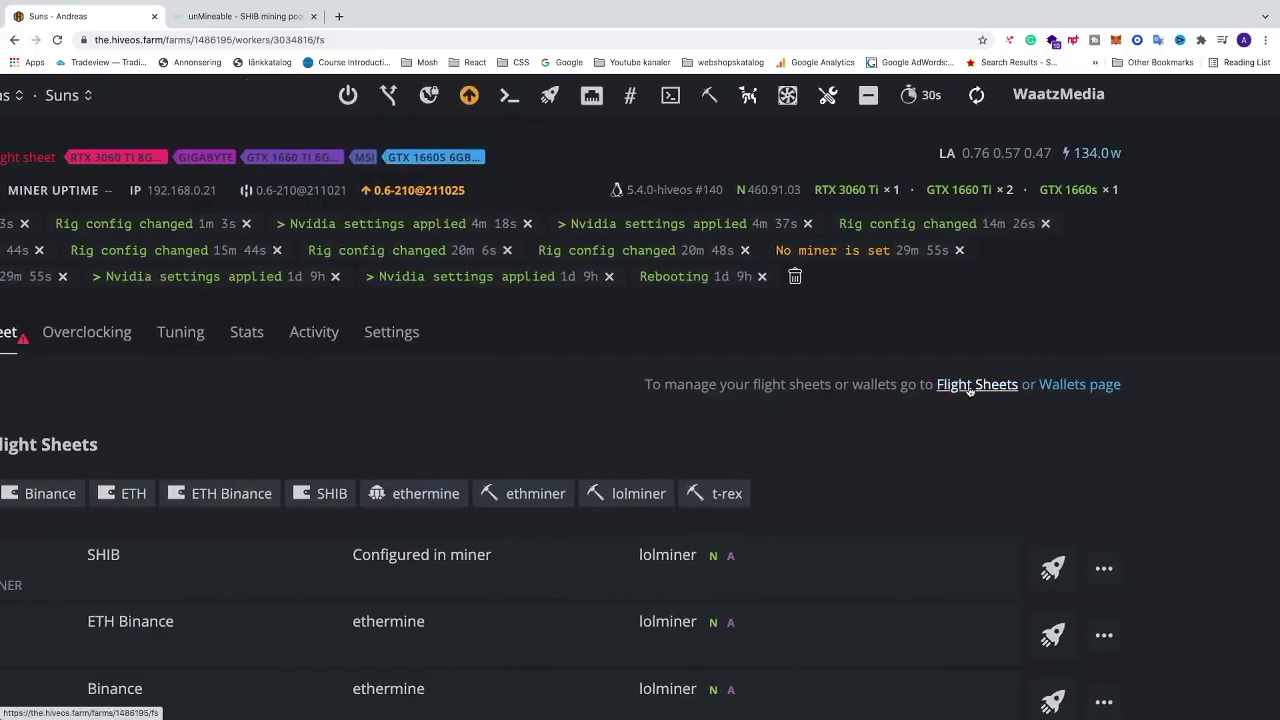
click(969, 387)
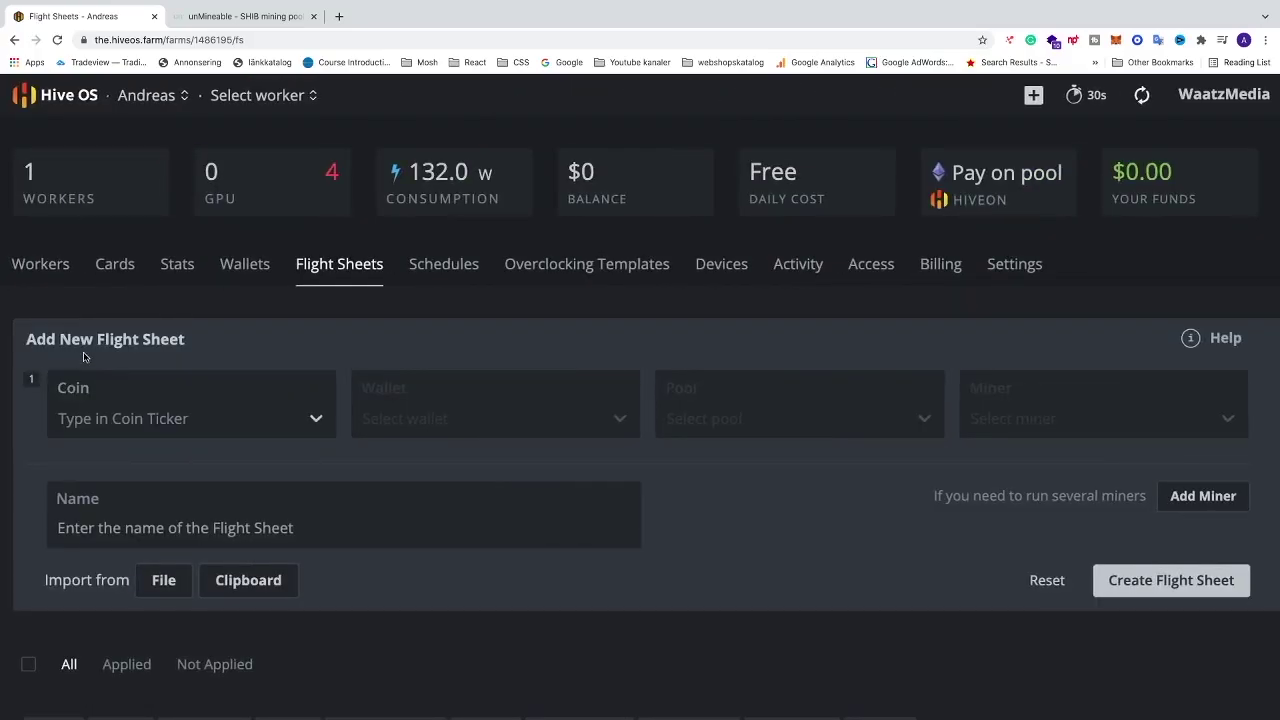
- Set SHIB as the new flight sheet's coin, start a new SHIB wallet, and open a blank tab
click(322, 421)
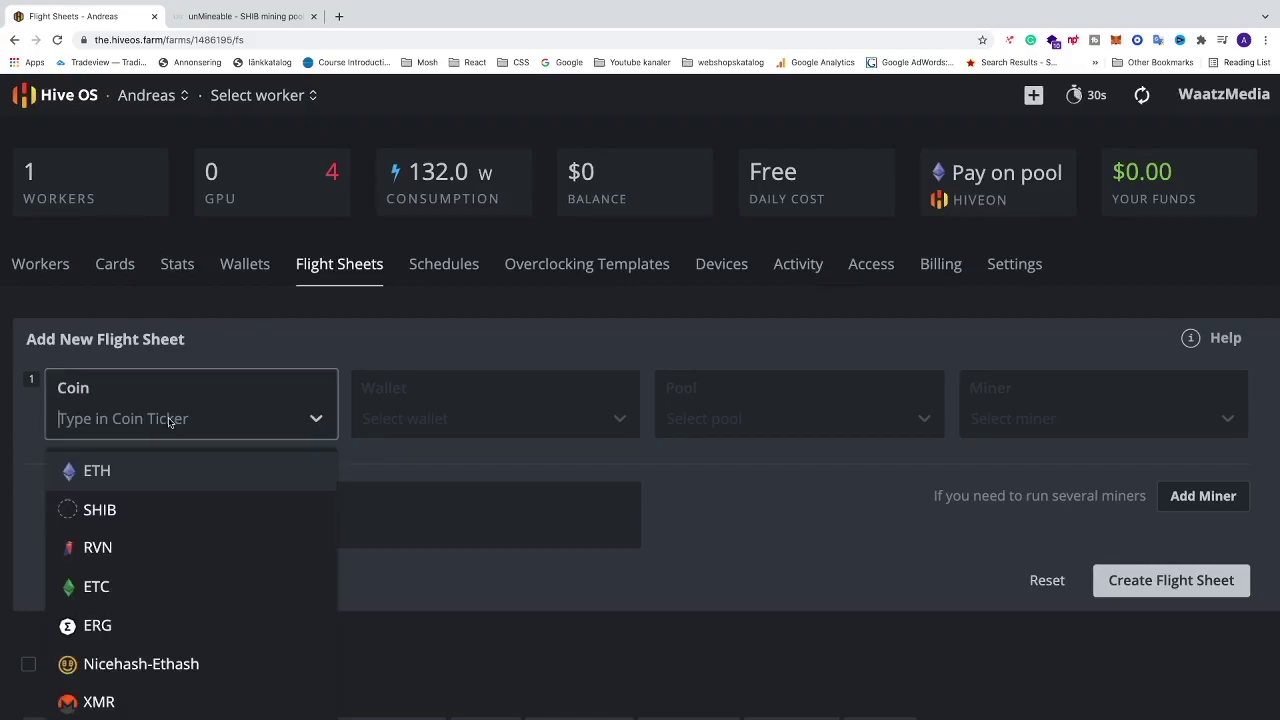
text(SHIB)
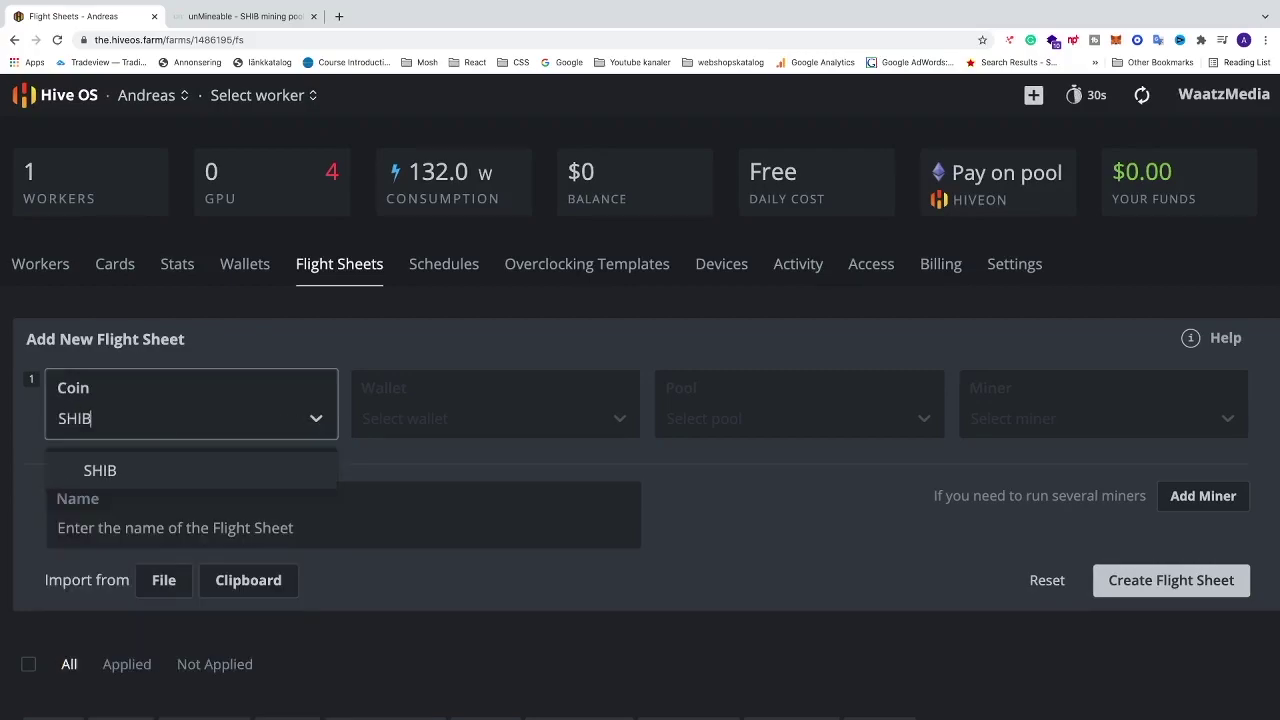
key(Return)
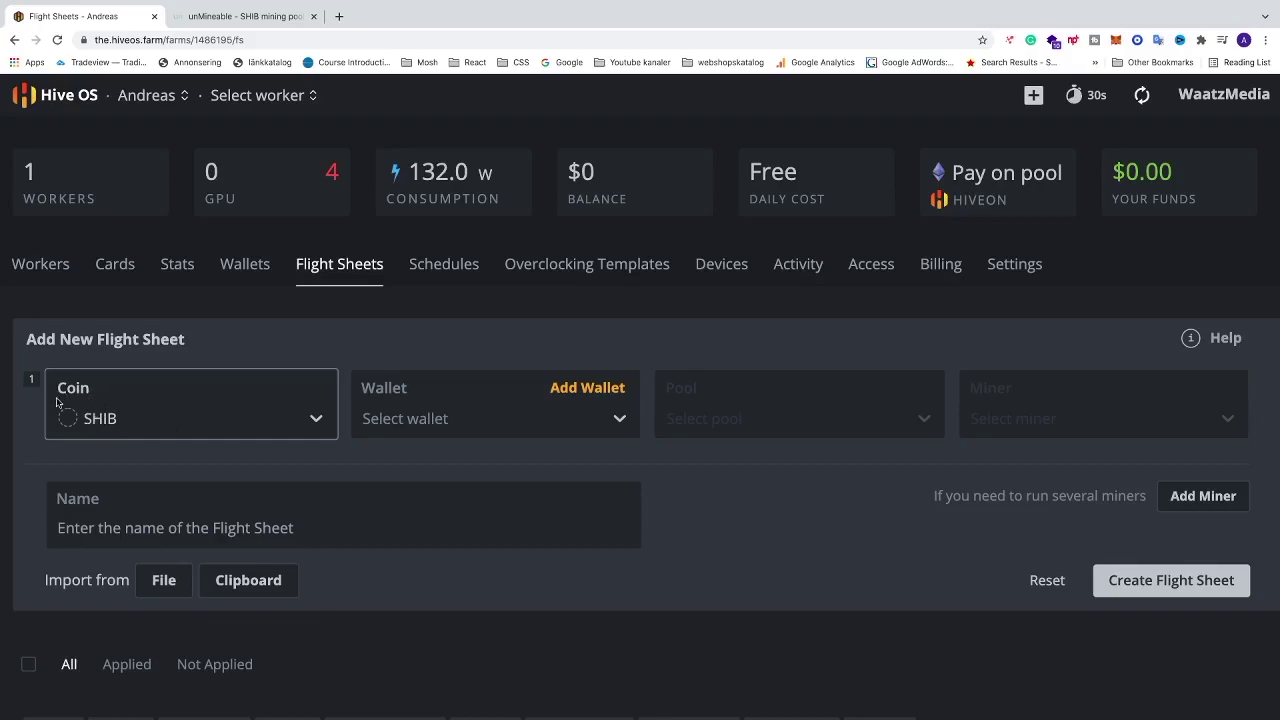
scroll(337, 426, right, 1)
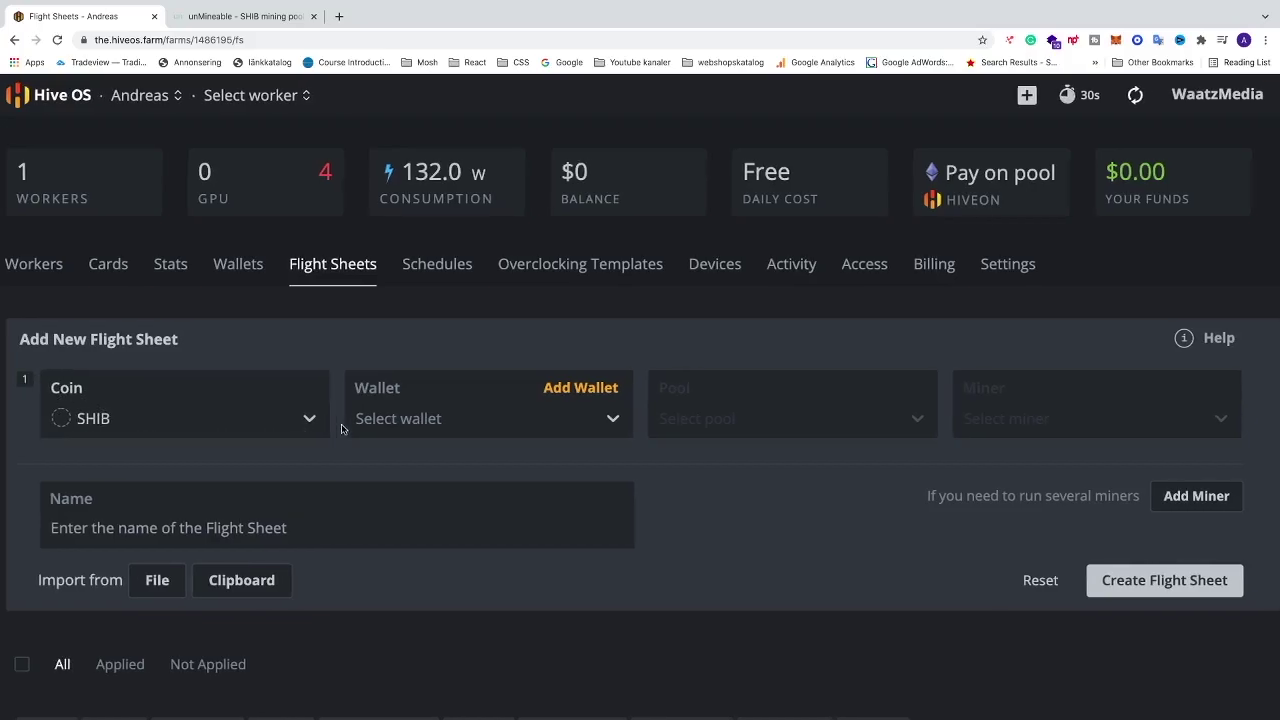
click(568, 396)
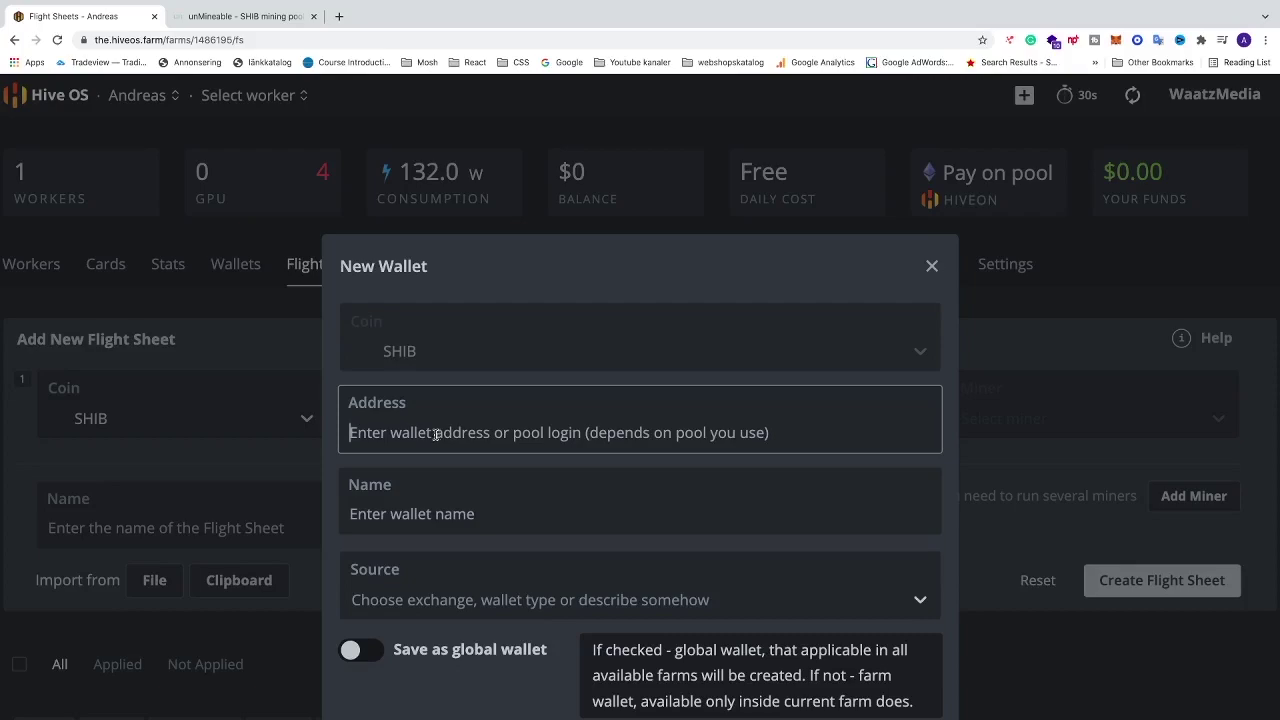
click(339, 16)
- Load Binance, log in, and open the Fiat and Spot wallet
text(bina)
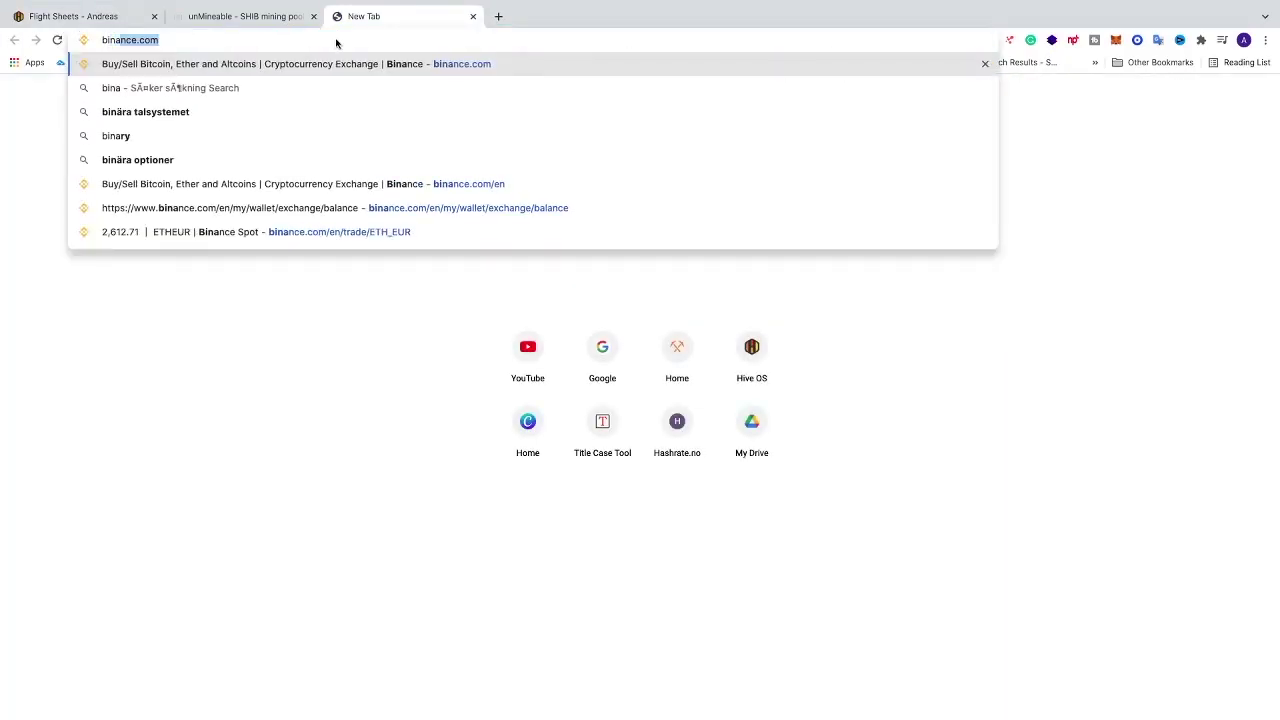
key(Return)
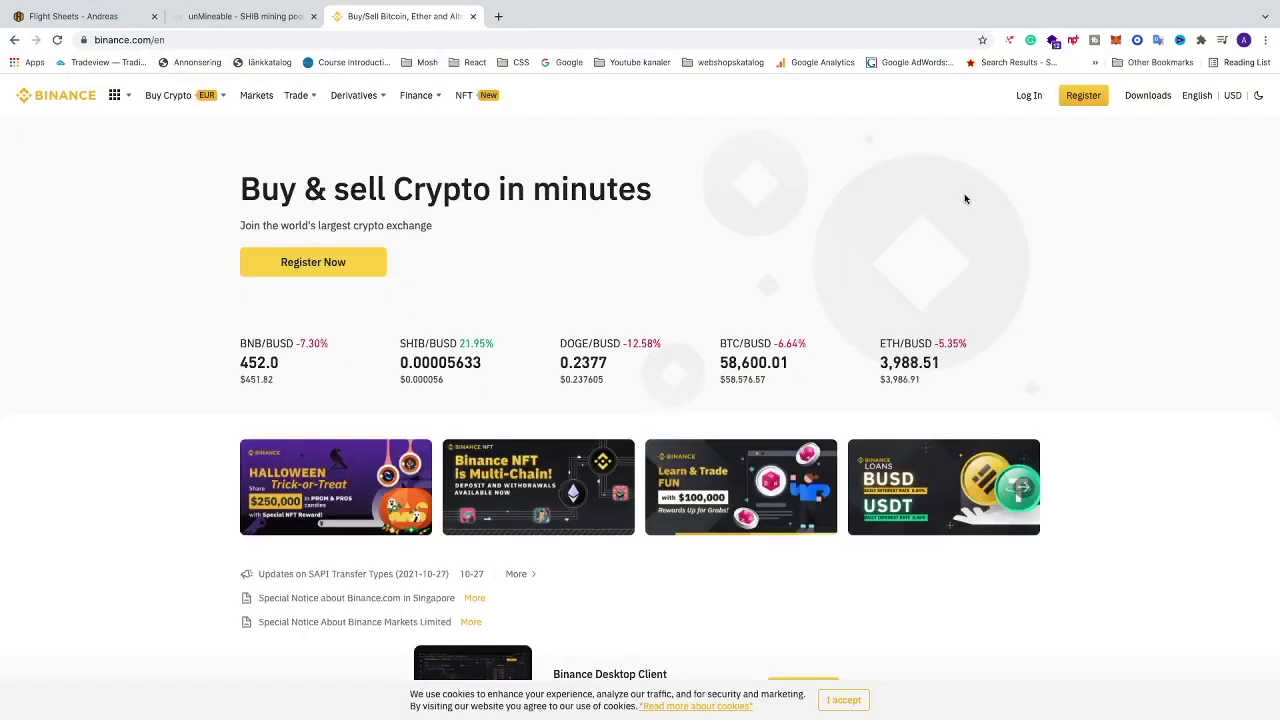
click(1030, 98)
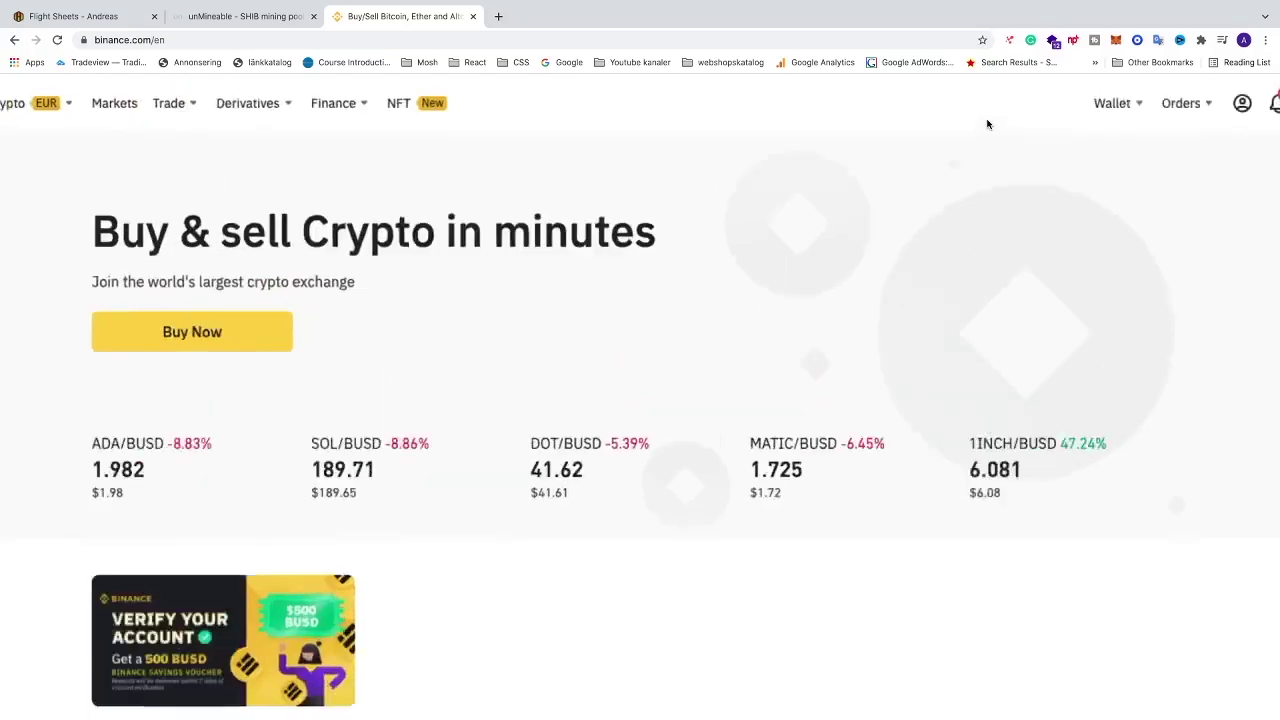
mouse_move(986, 103)
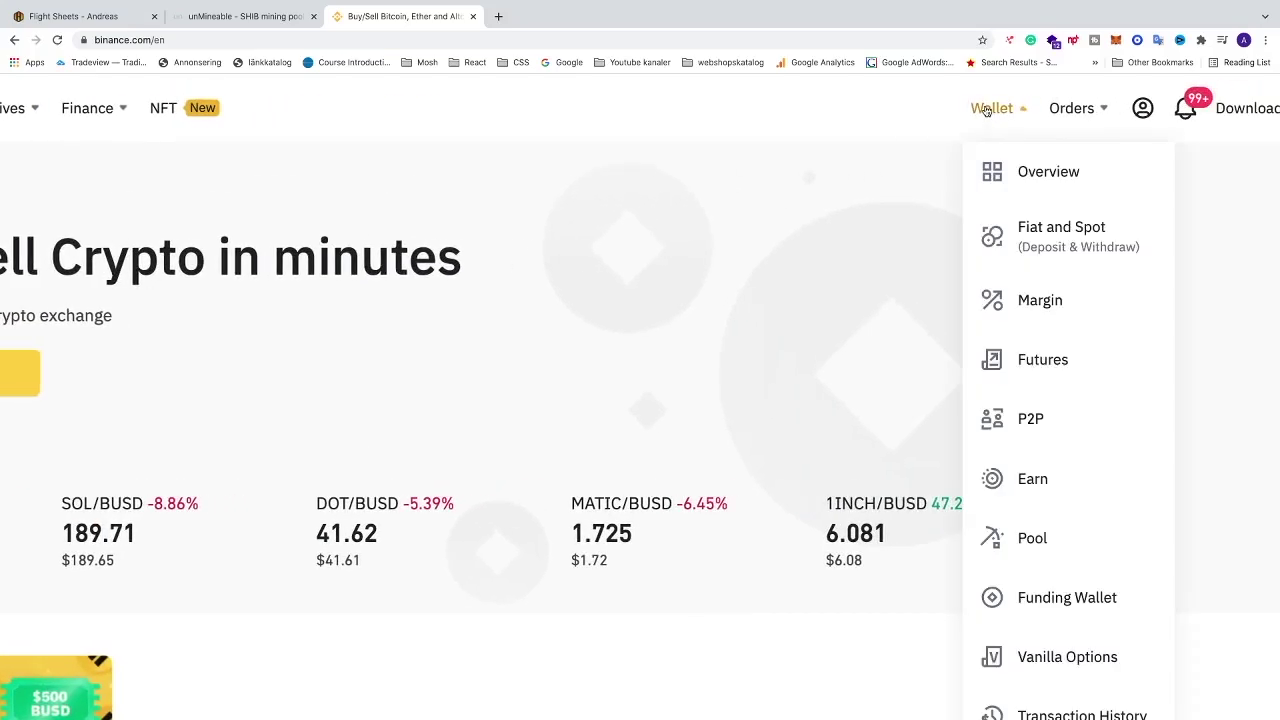
click(1047, 238)
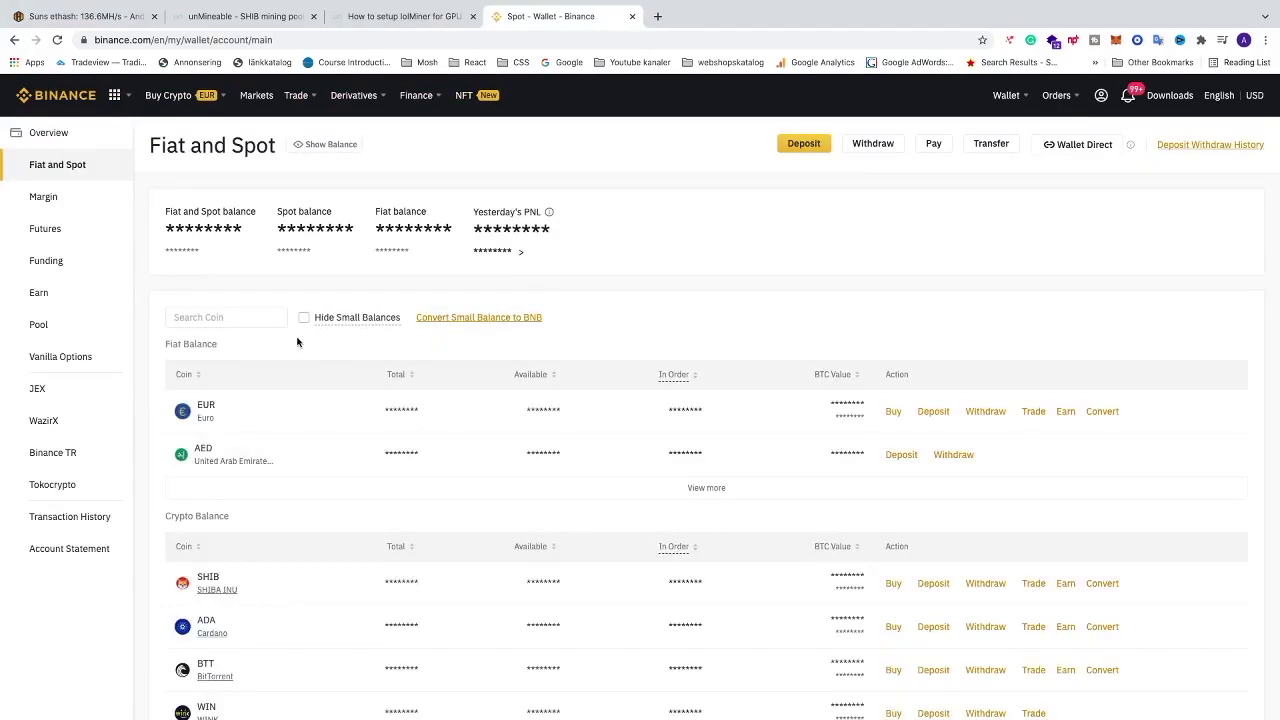
- Search the wallet for 'shib' and open the SHIB deposit page
click(257, 317)
scroll(251, 323, up, 5)
click(567, 400)
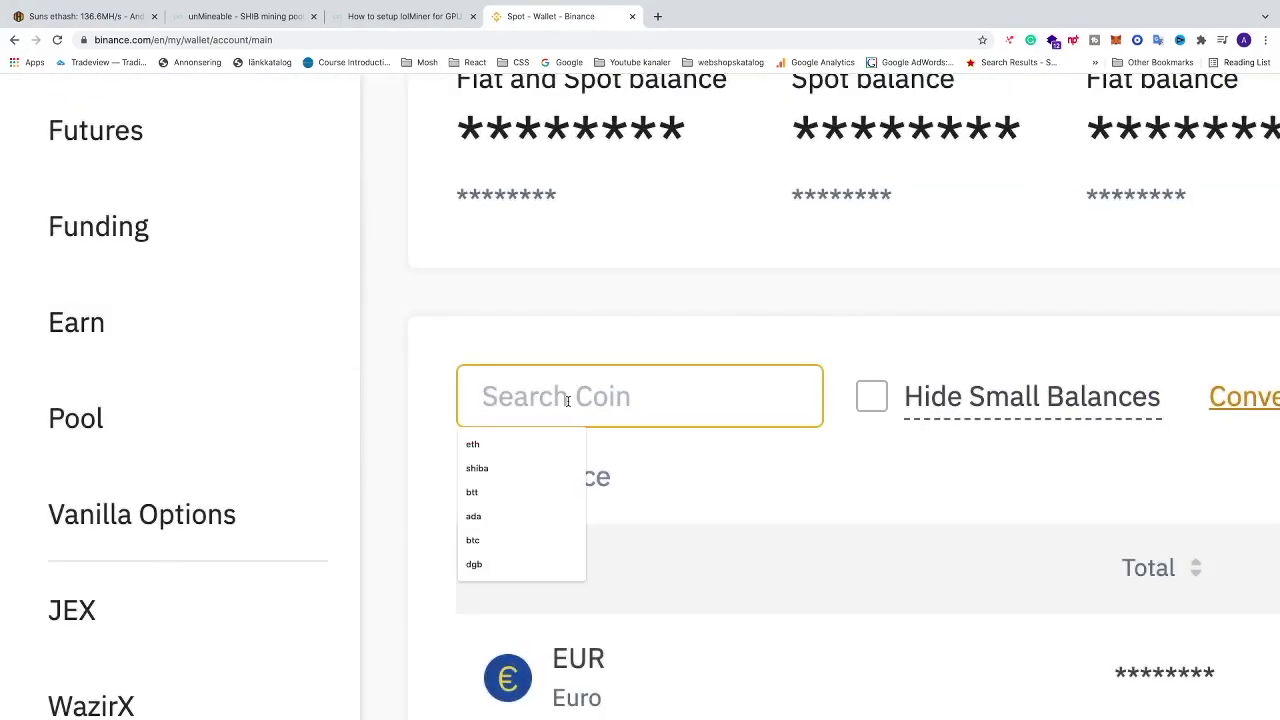
text(shib)
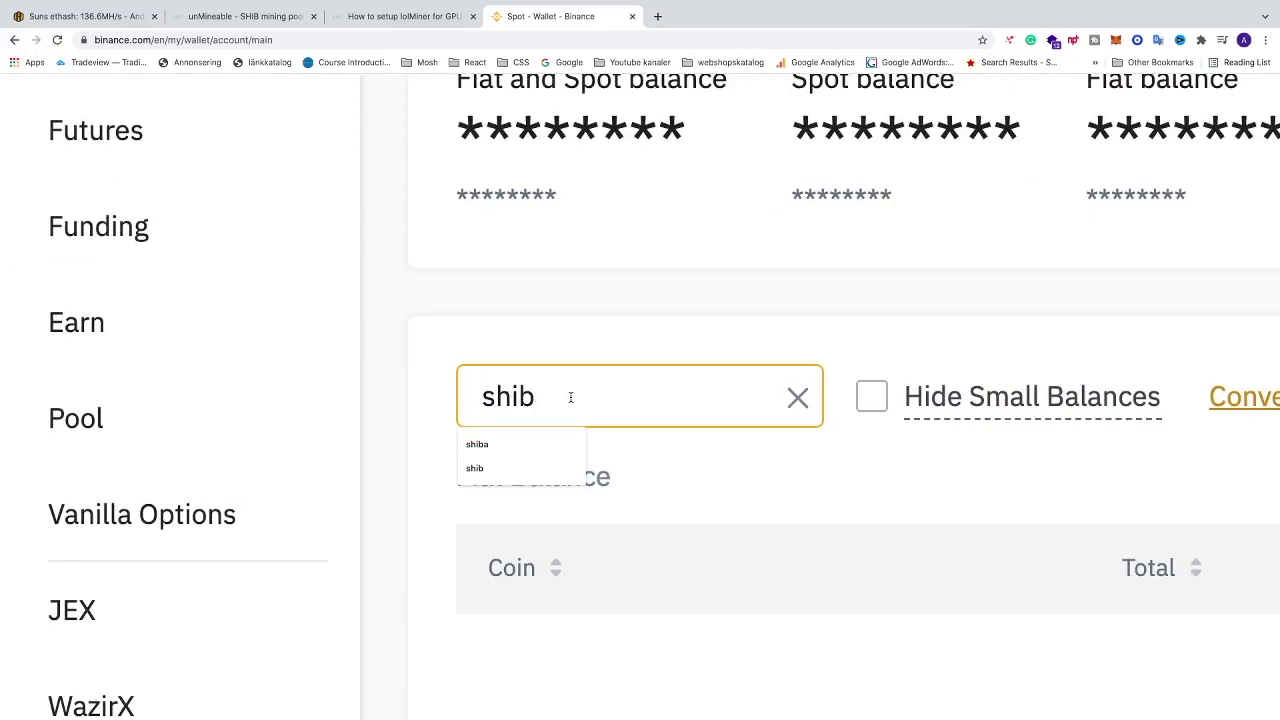
scroll(594, 403, down, 8)
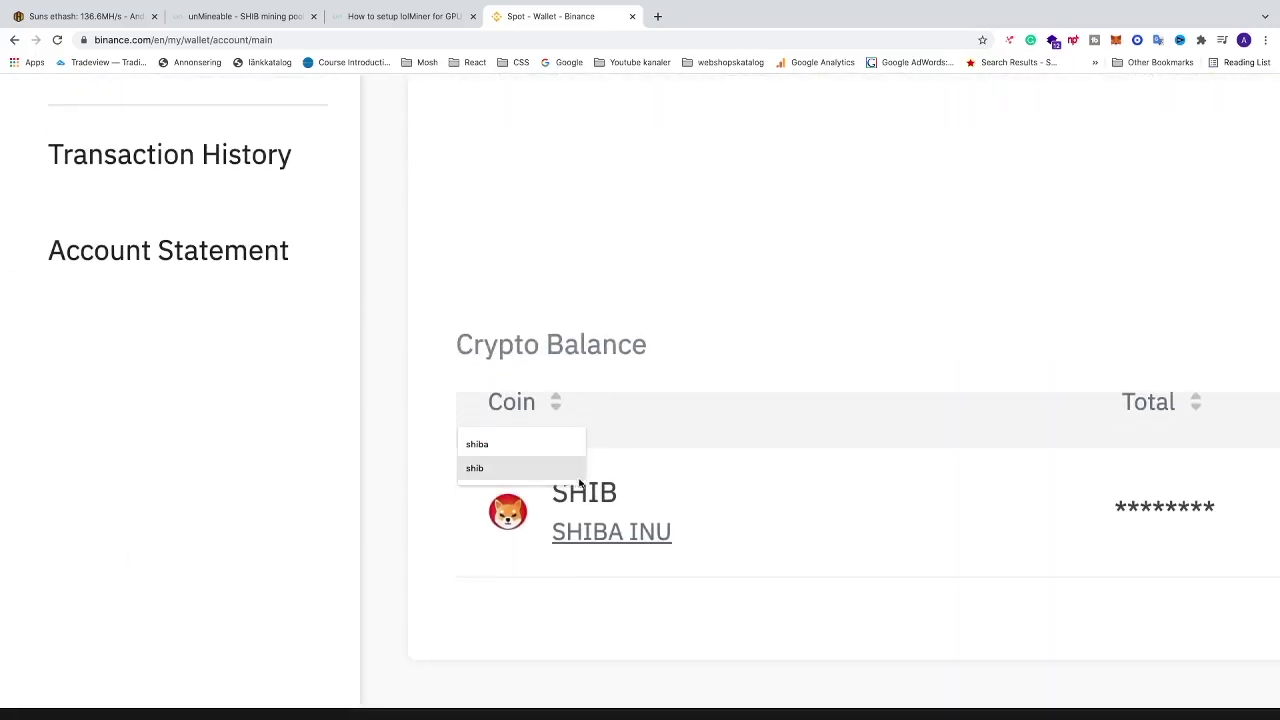
scroll(683, 513, right, 5)
scroll(683, 513, right, 15)
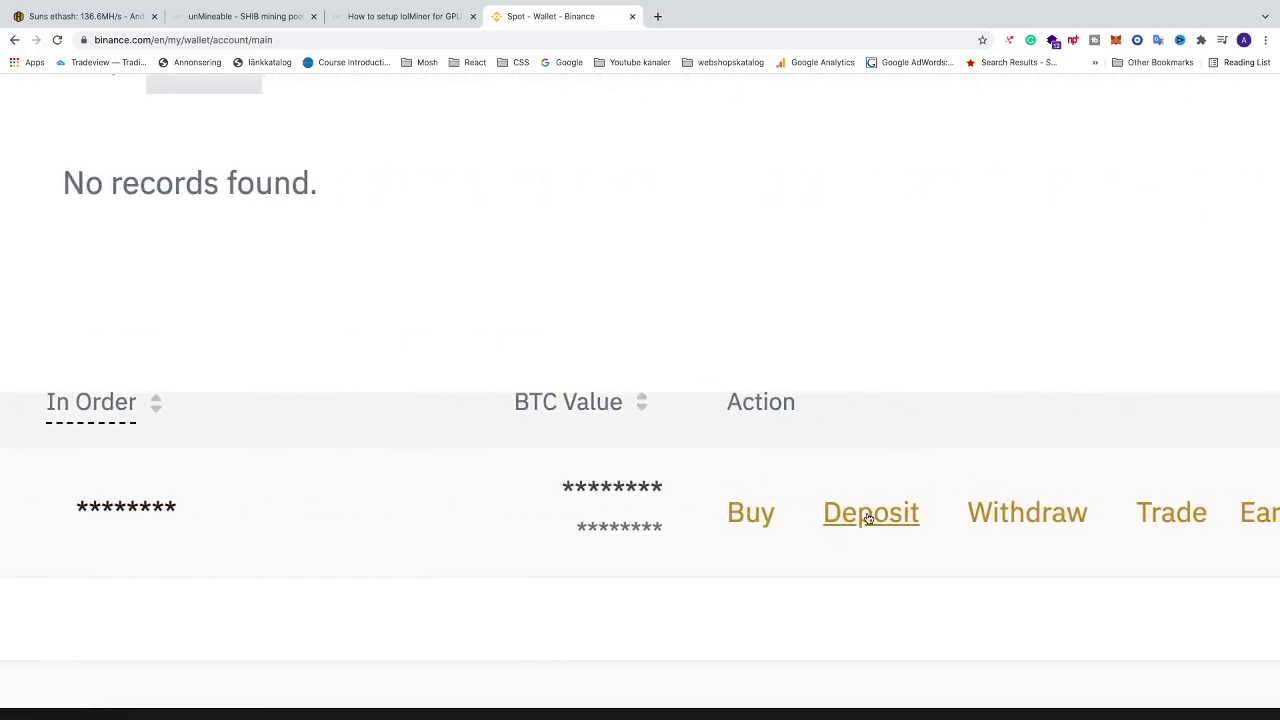
click(868, 517)
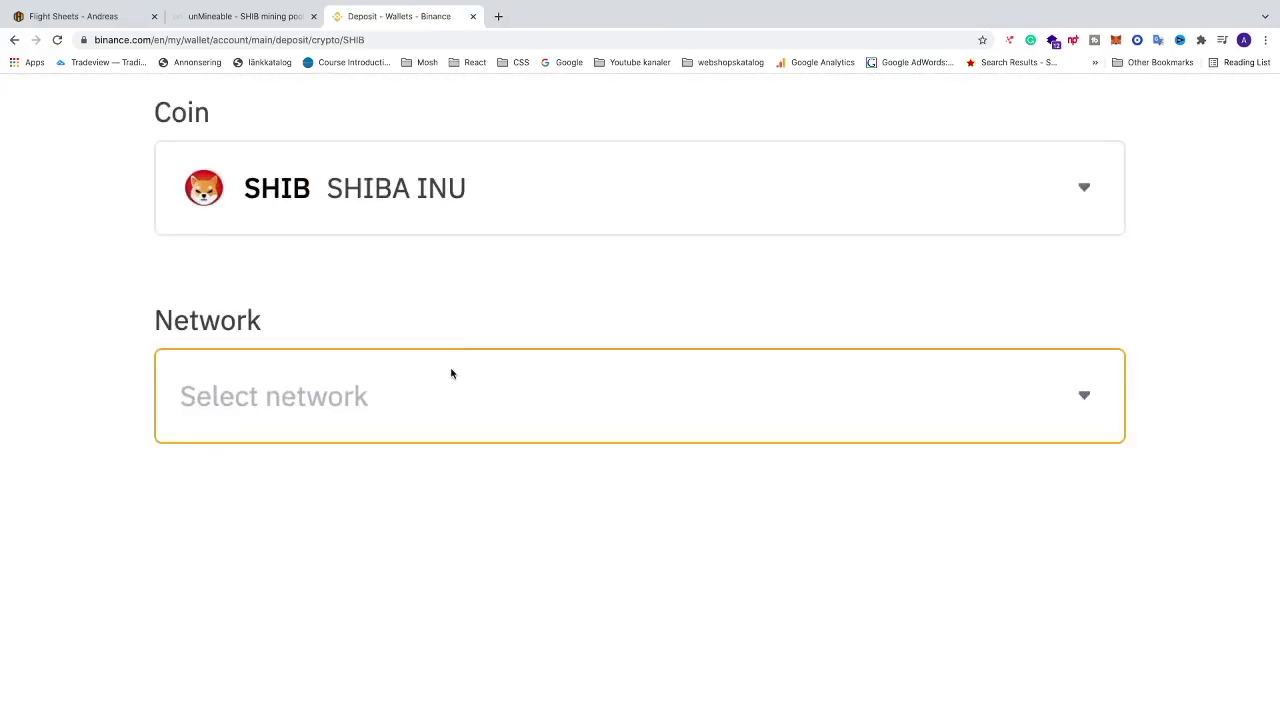
- Show Binance's SHIB deposit networks, then check unMineable's current network, BEP20
click(448, 372)
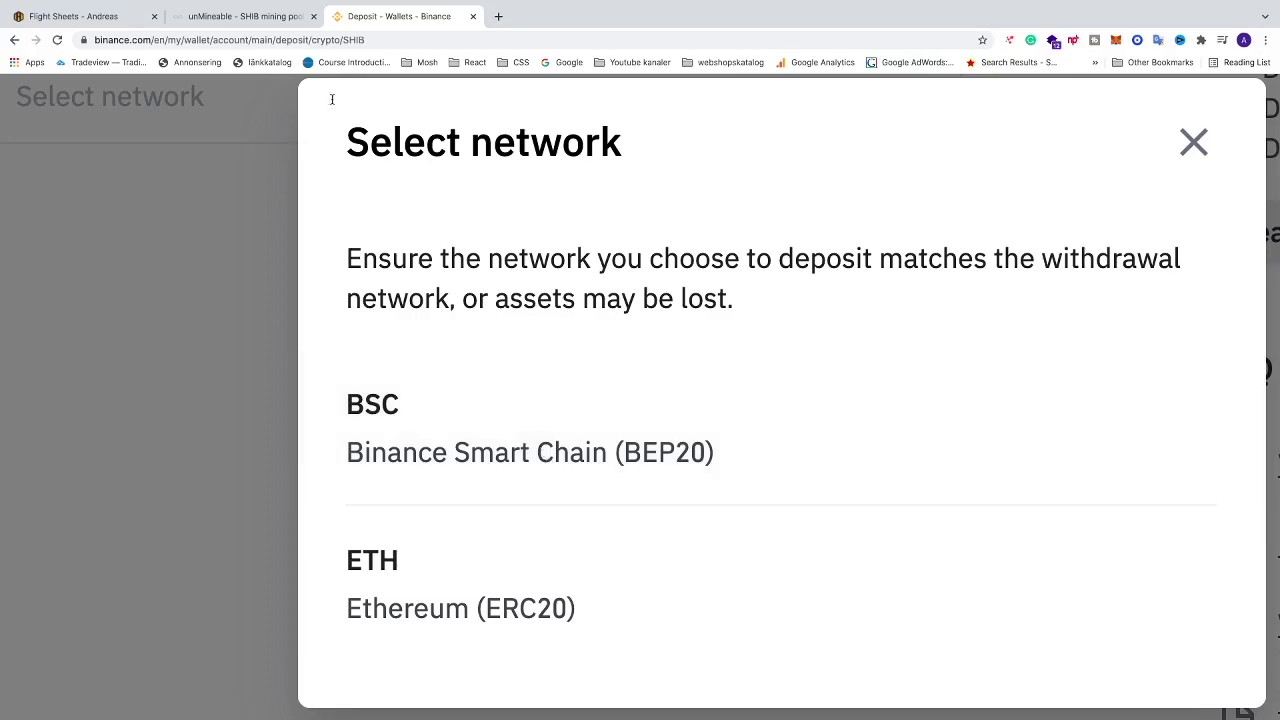
click(256, 20)
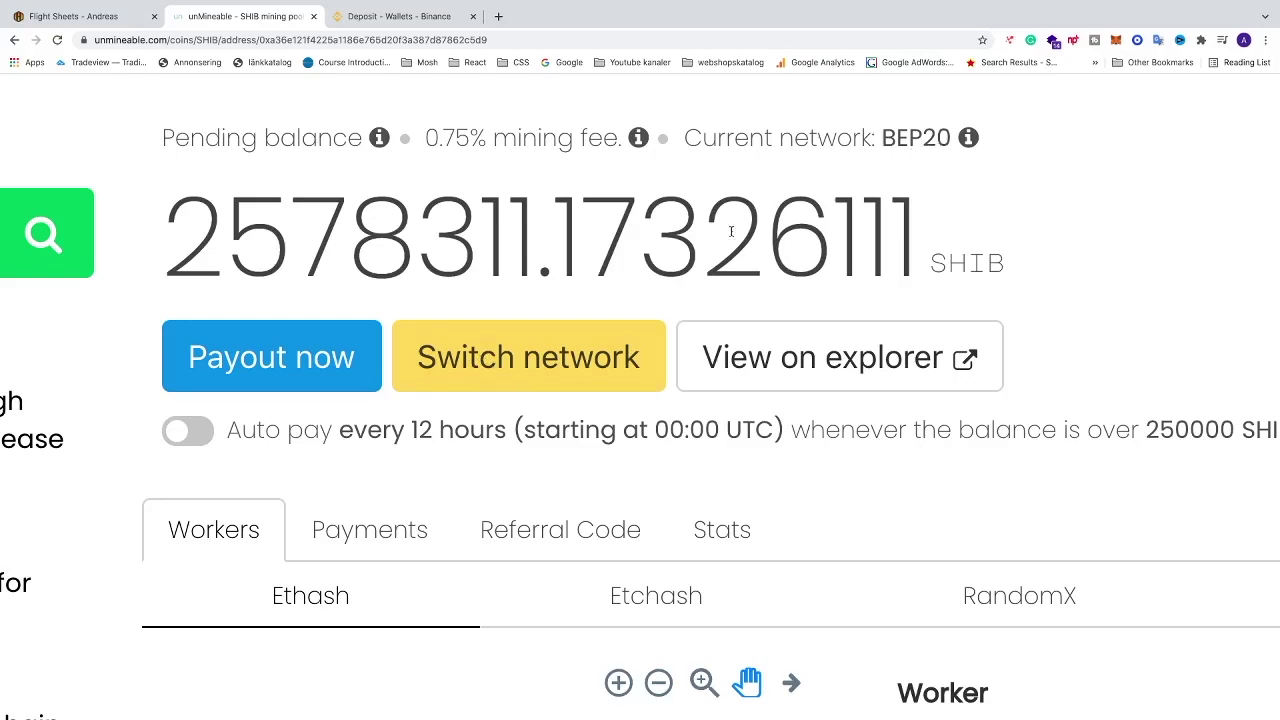
- Review the 2578311.1732611 SHIB pending balance, BEP20 network and auto-pay threshold, then go back to Binance
scroll(588, 332, down, 2)
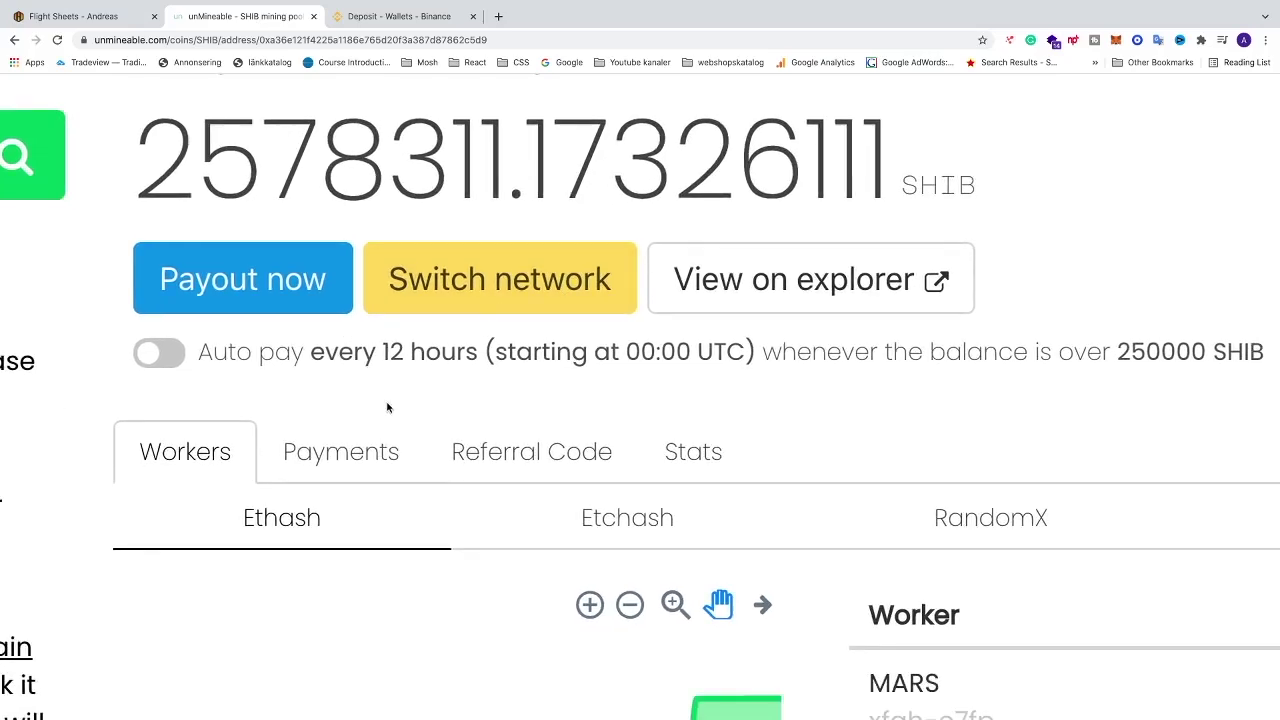
scroll(387, 407, right, 5)
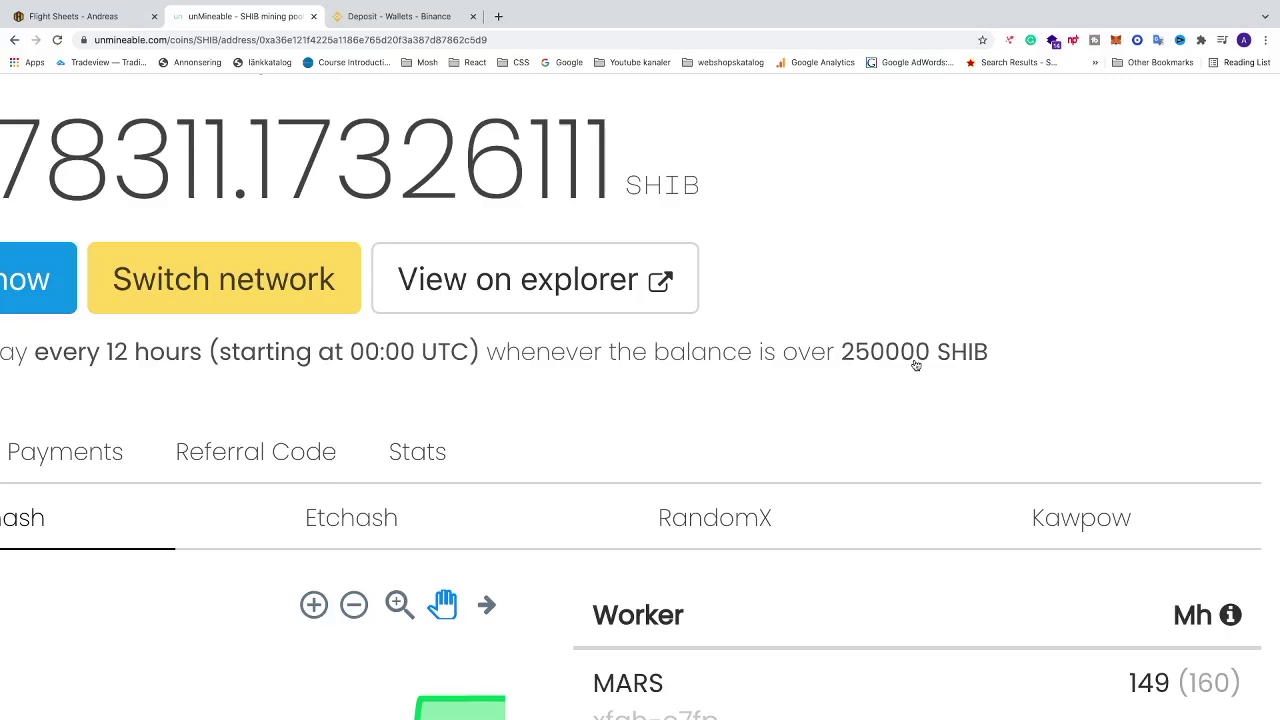
scroll(762, 371, left, 4)
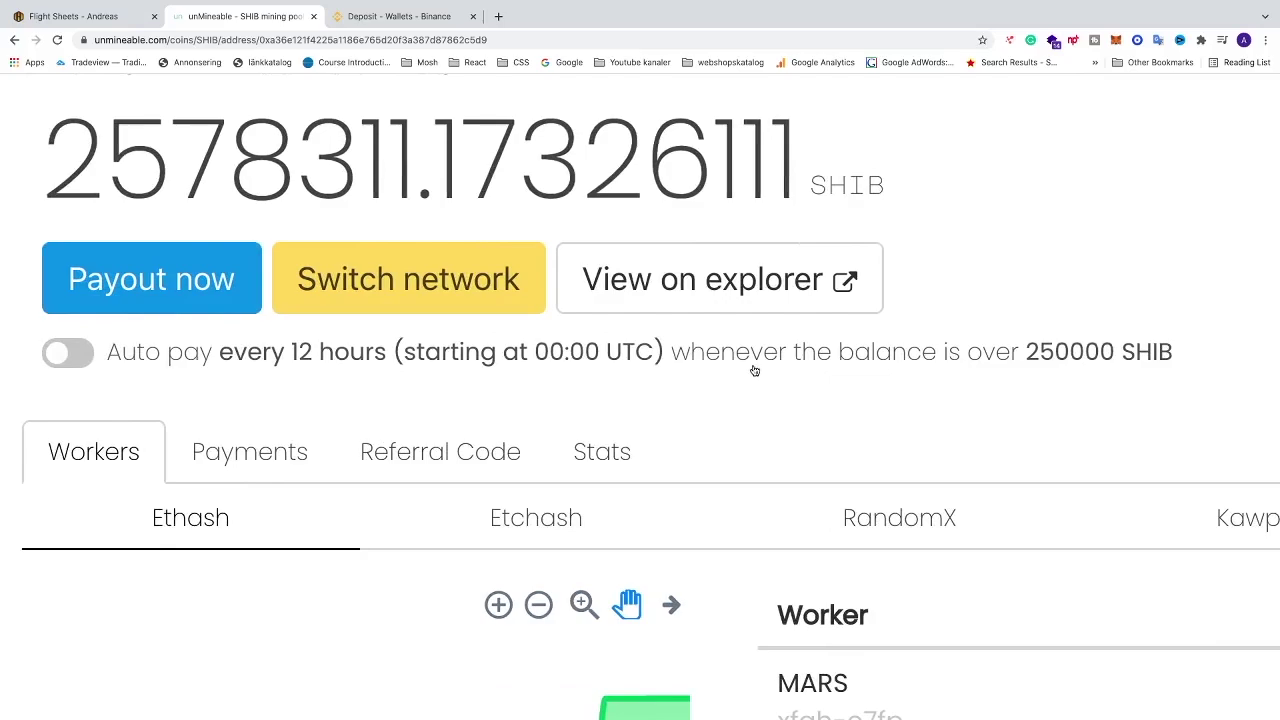
click(418, 18)
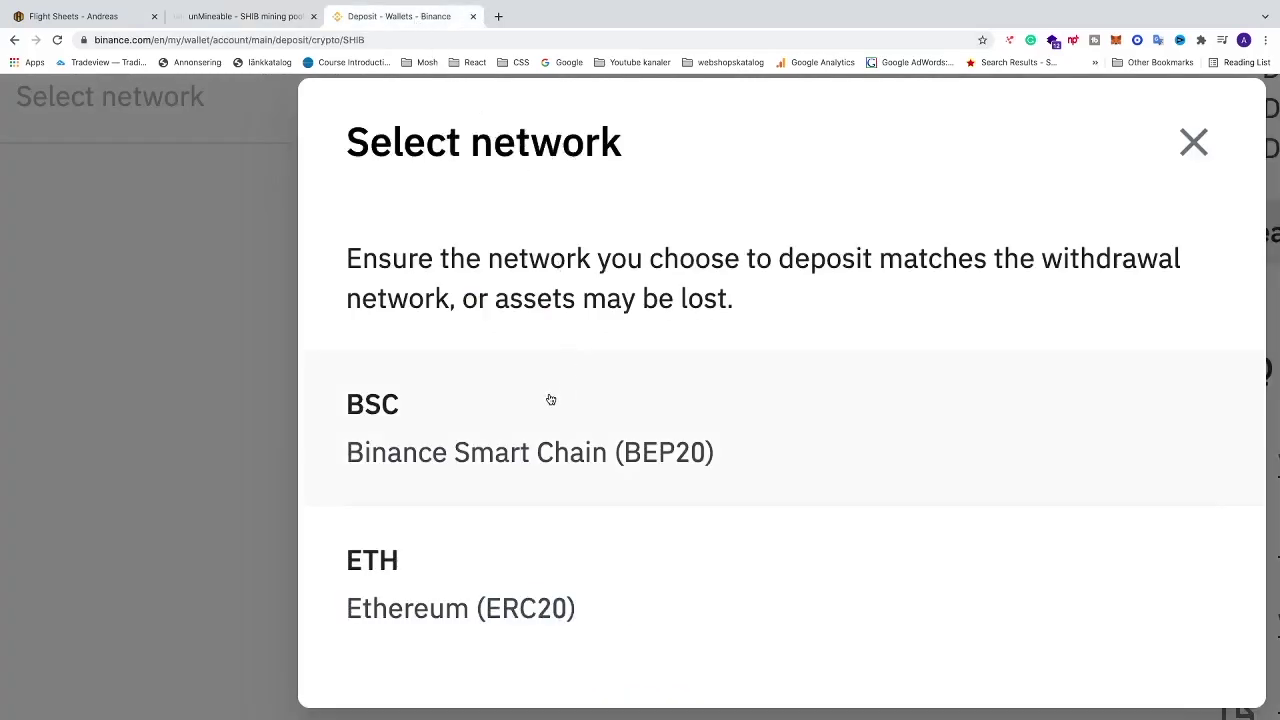
- Choose BSC (BEP20) for the SHIB deposit, copy its address, and return to Hive OS
scroll(512, 427, down, 1)
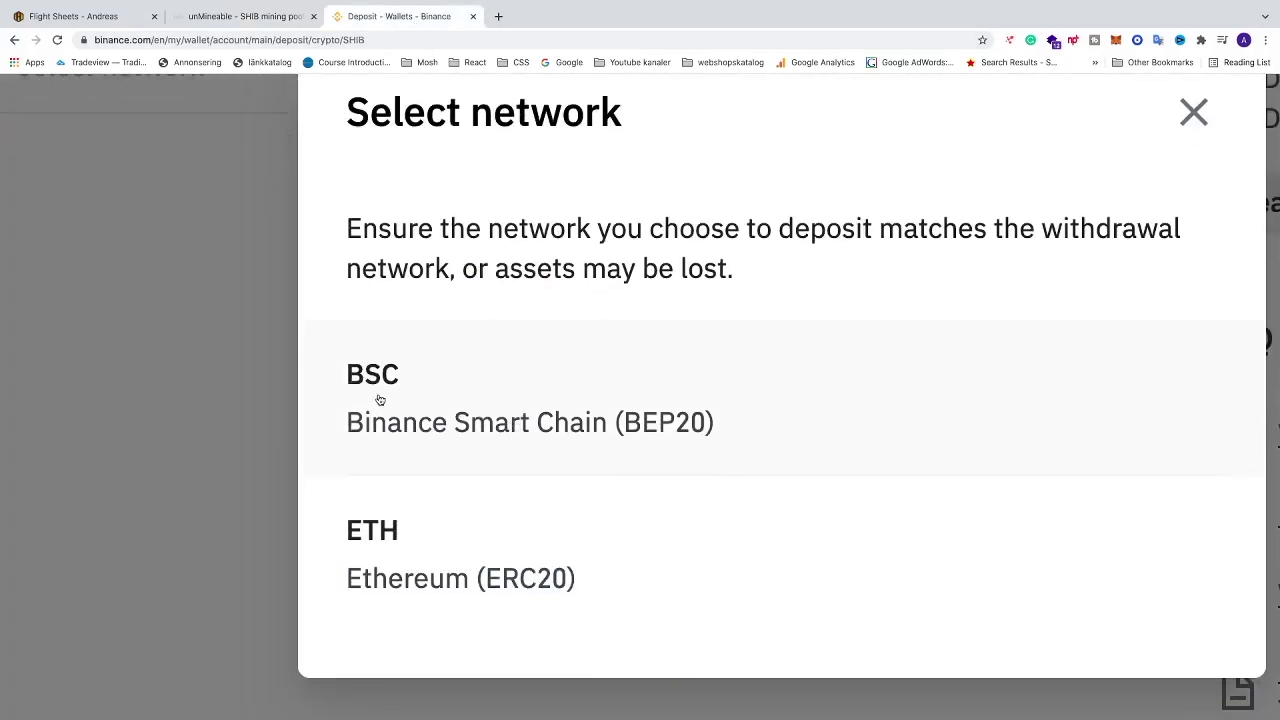
click(491, 414)
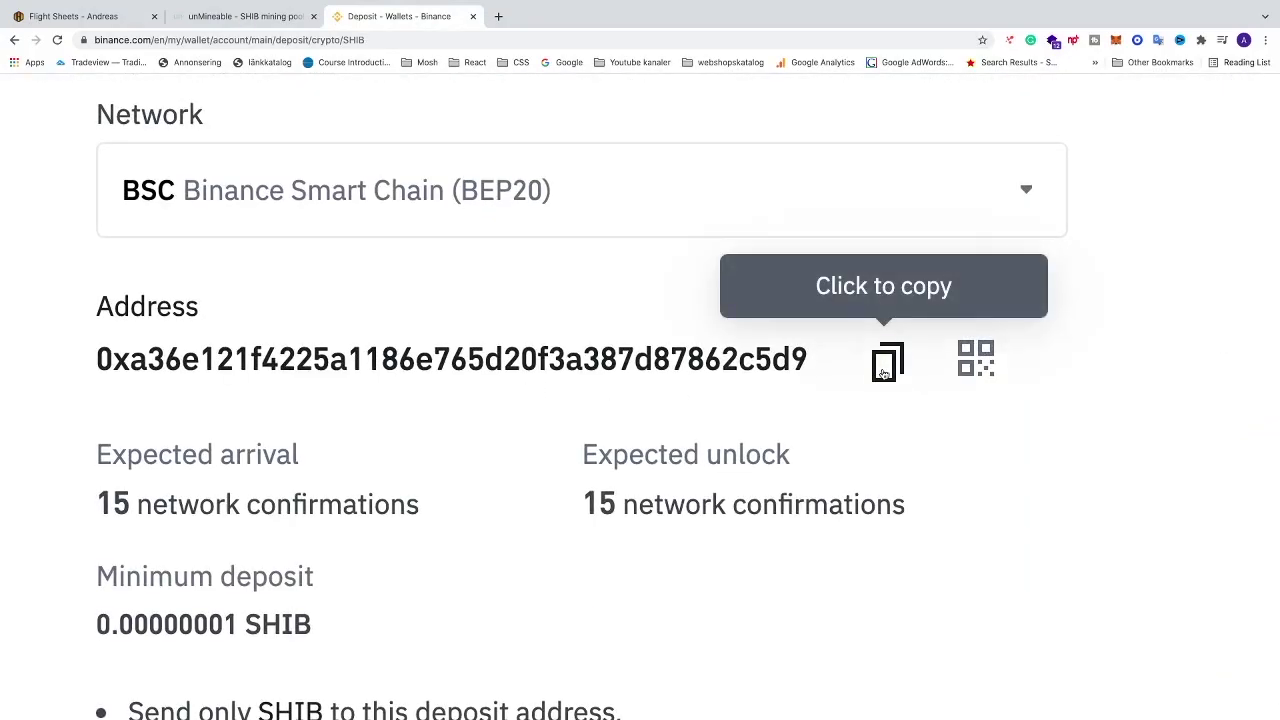
click(884, 368)
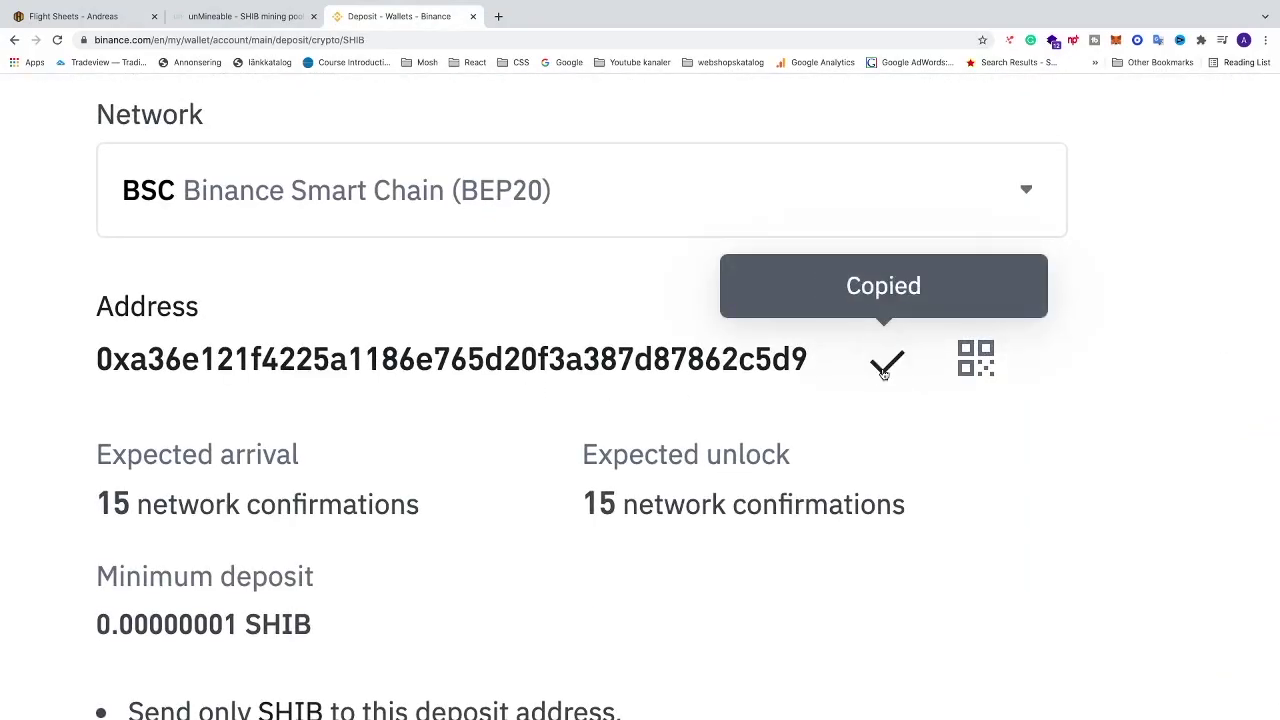
click(112, 18)
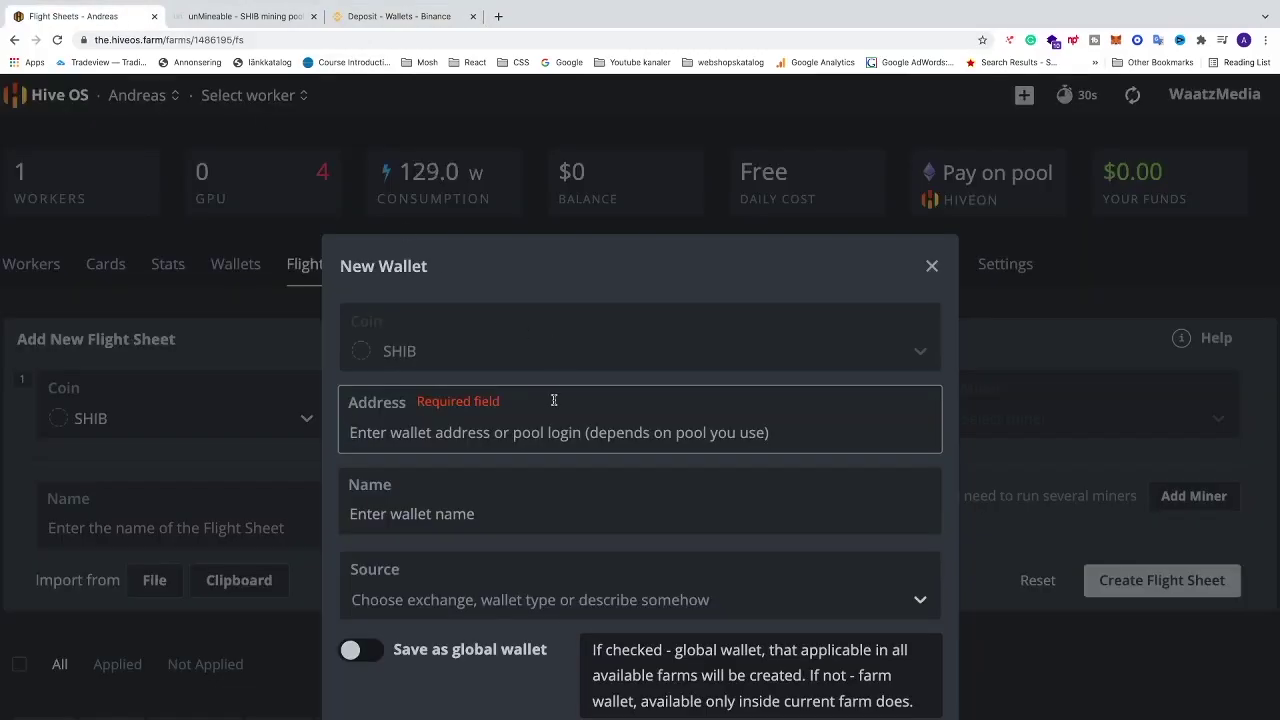
- Paste the Binance address, name the wallet 'SHIB Binance', set source binance, make it global, and create it
key(super+v)
scroll(470, 432, down, 1)
click(466, 434)
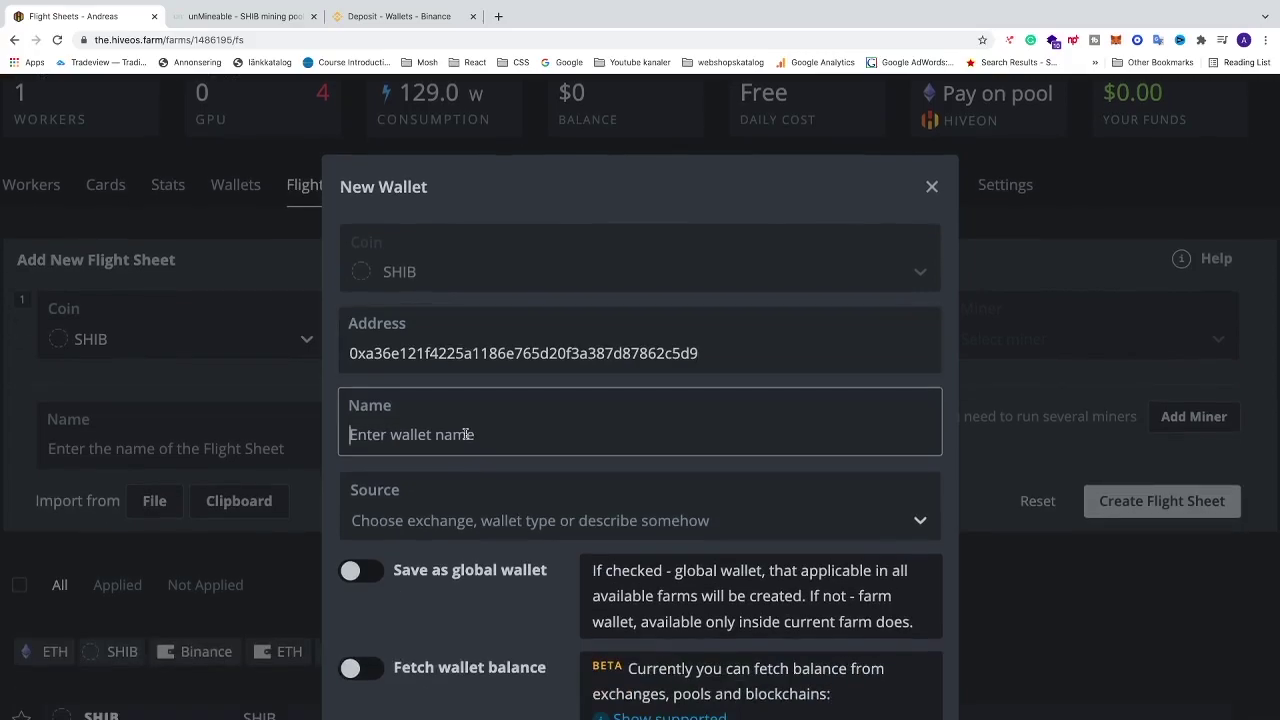
text(SHIB )
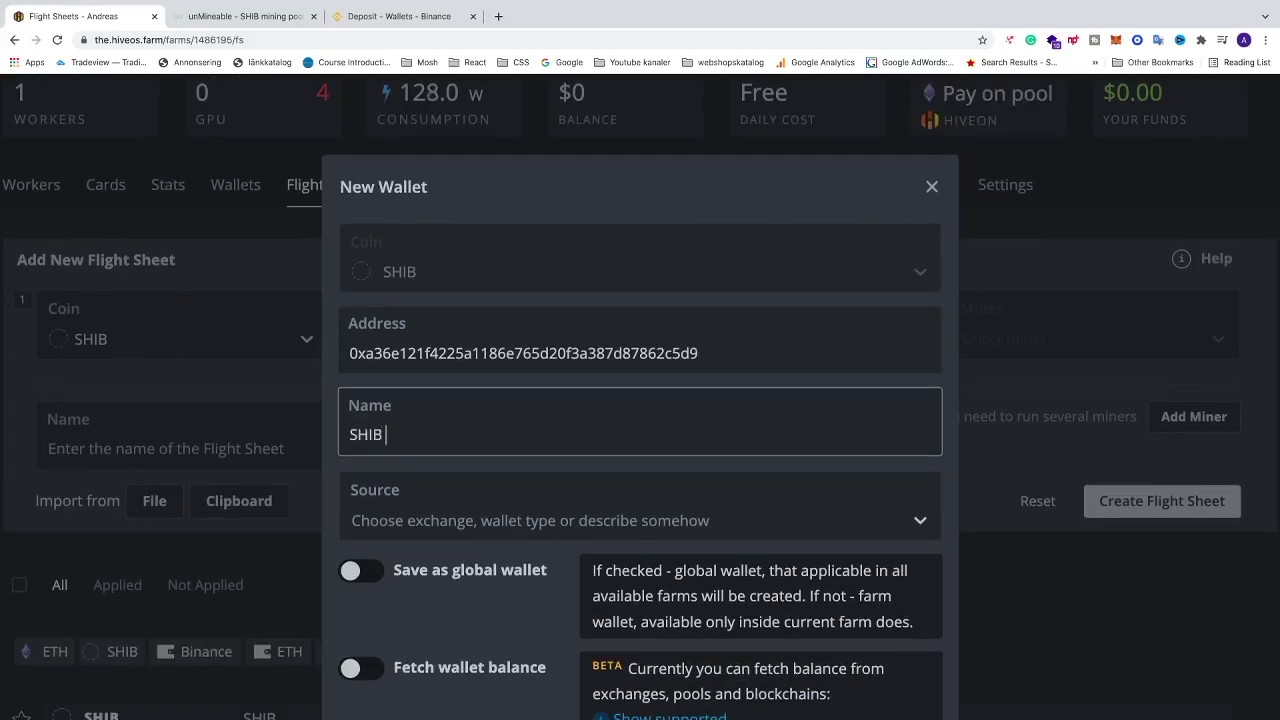
text(Binance)
scroll(517, 437, down, 2)
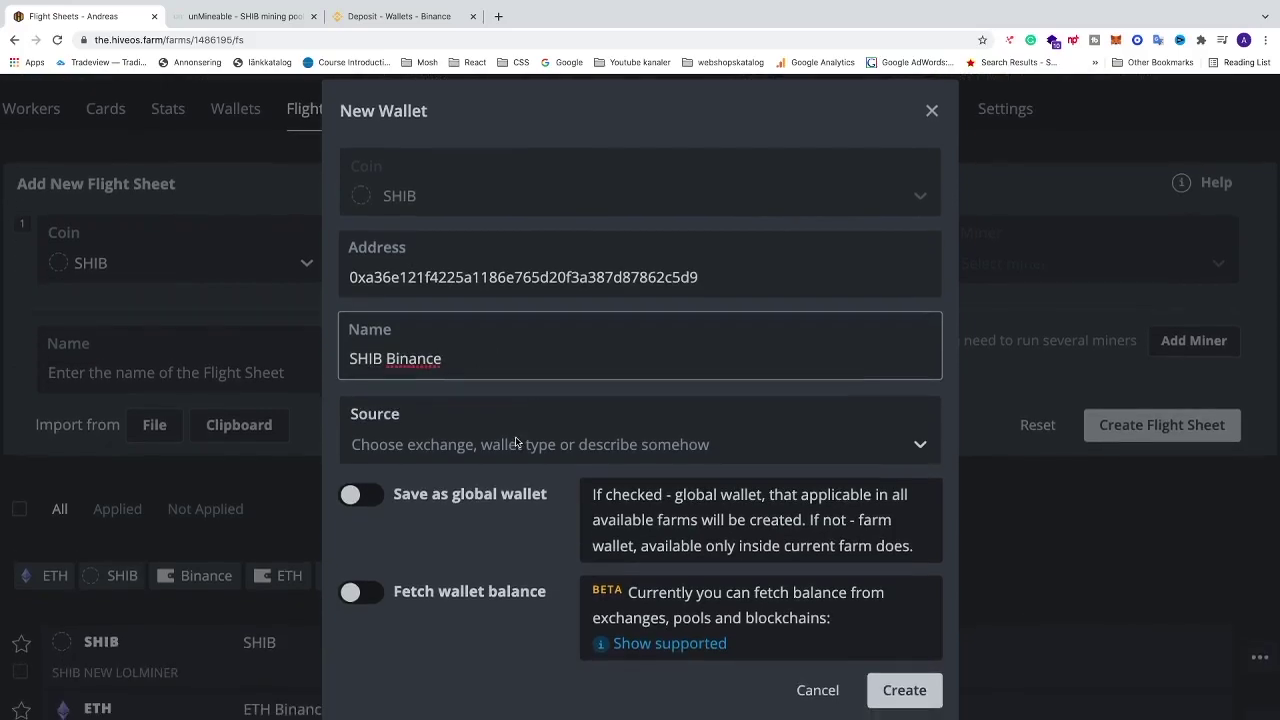
click(465, 447)
scroll(440, 490, down, 3)
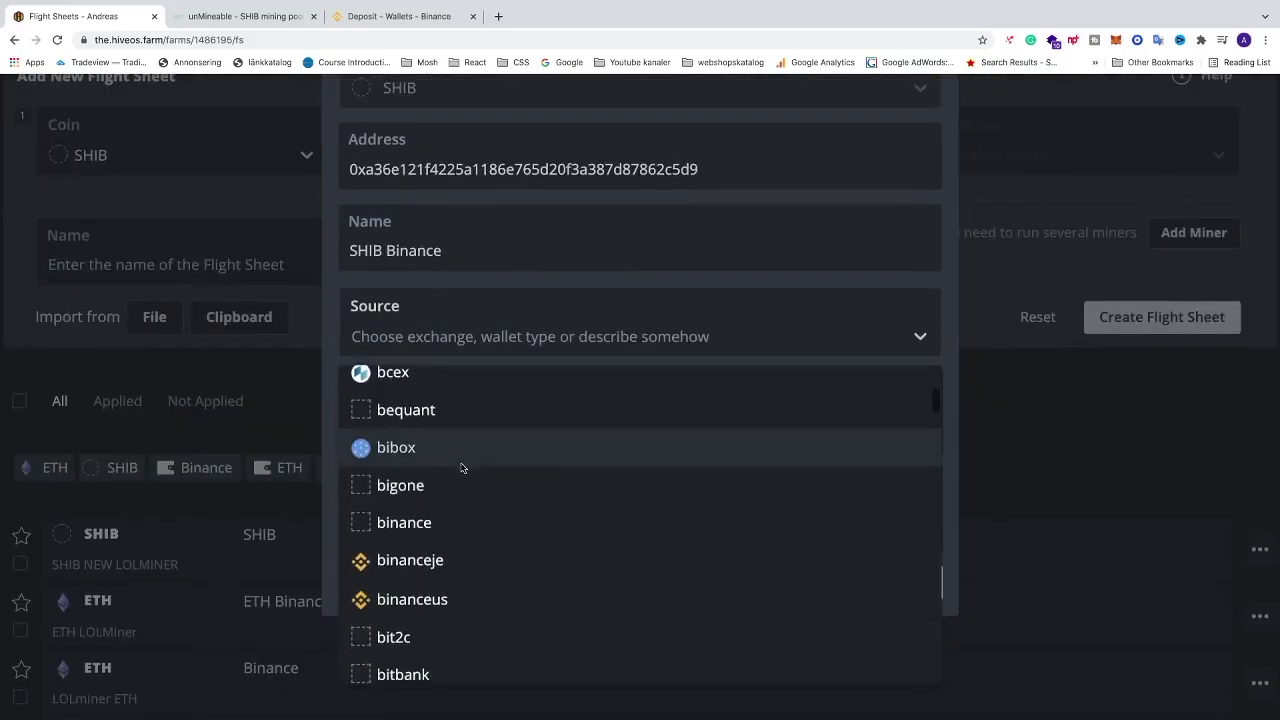
click(425, 531)
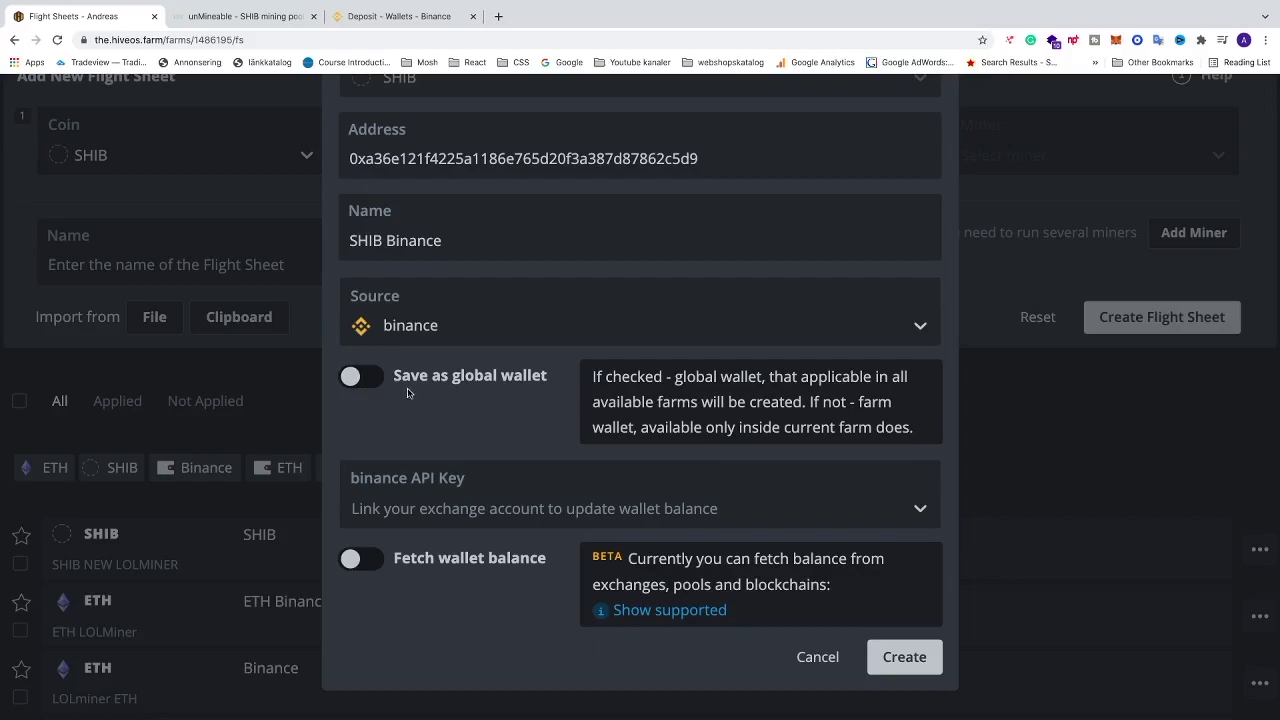
click(362, 379)
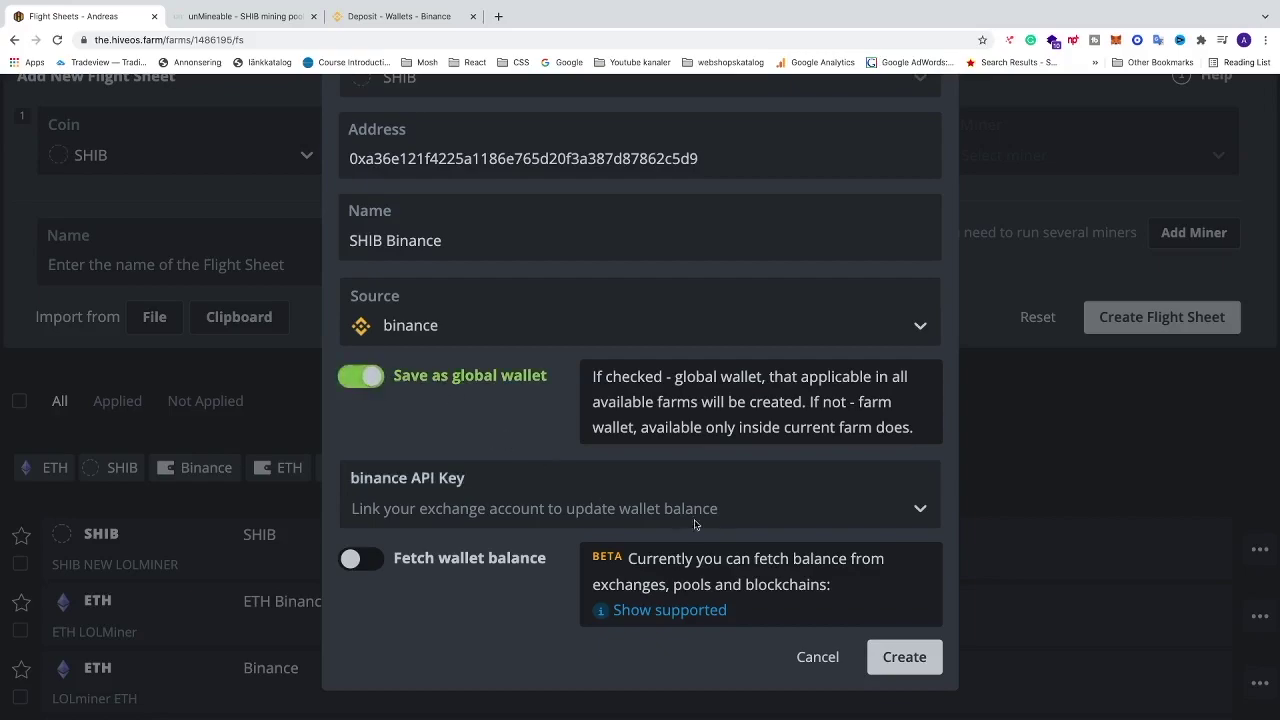
click(902, 660)
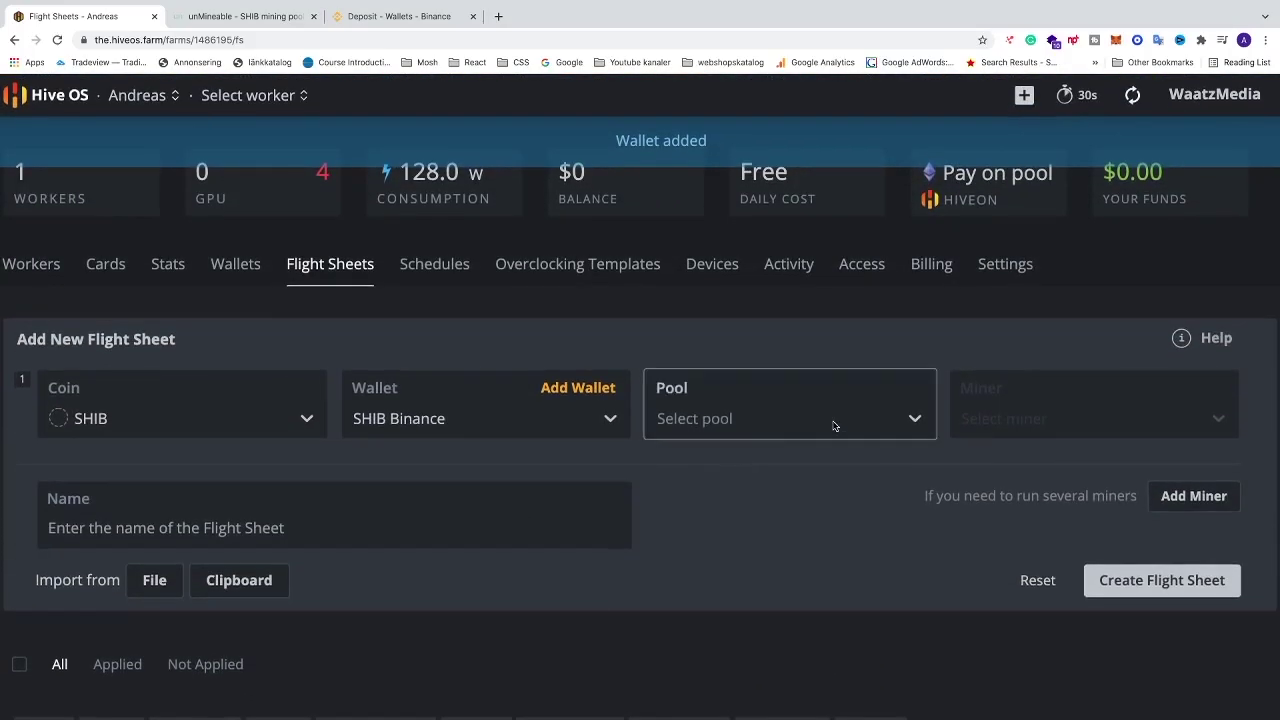
- Set the pool to Configure in miner, choose lolMiner, and open its empty configuration dialog
click(771, 428)
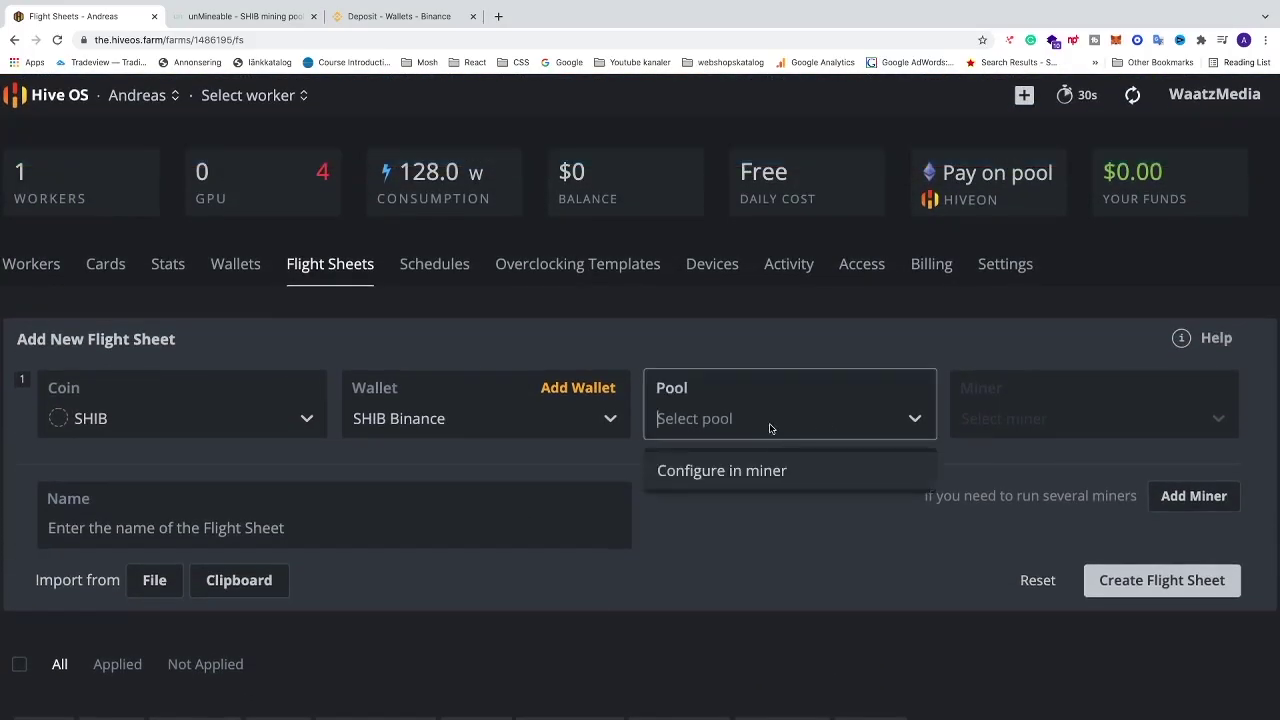
click(720, 476)
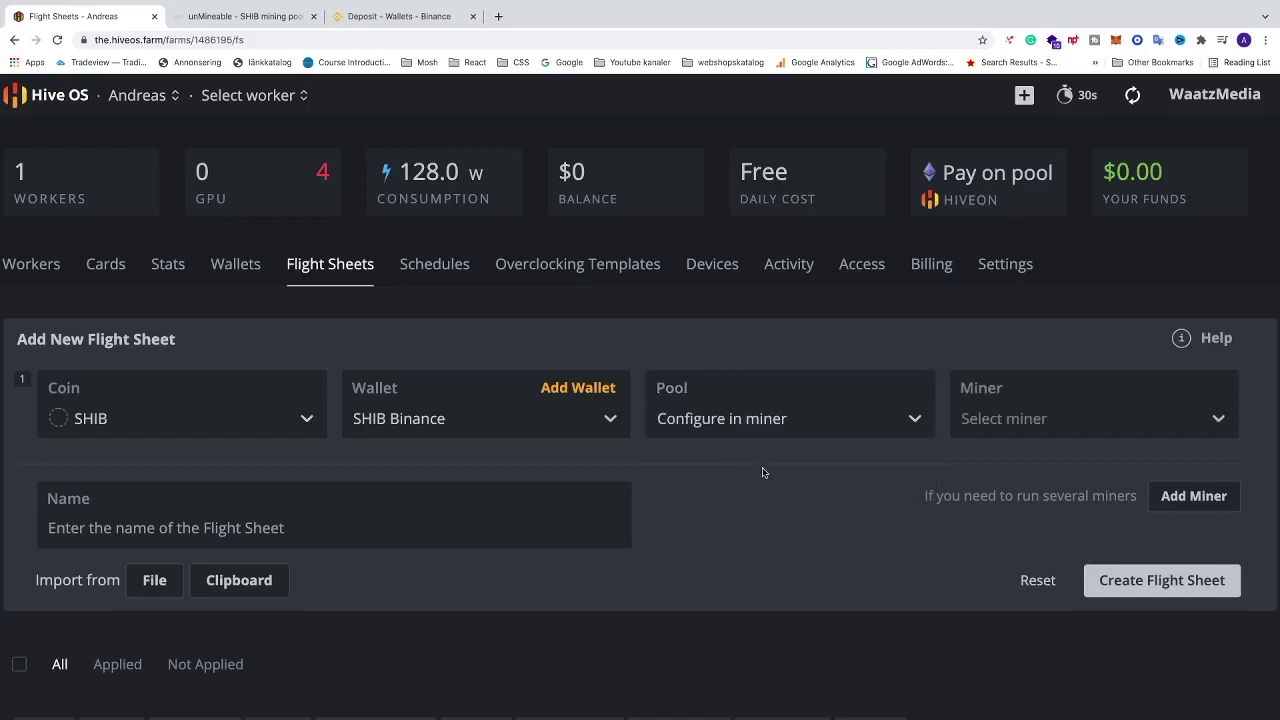
scroll(763, 471, right, 4)
click(1022, 426)
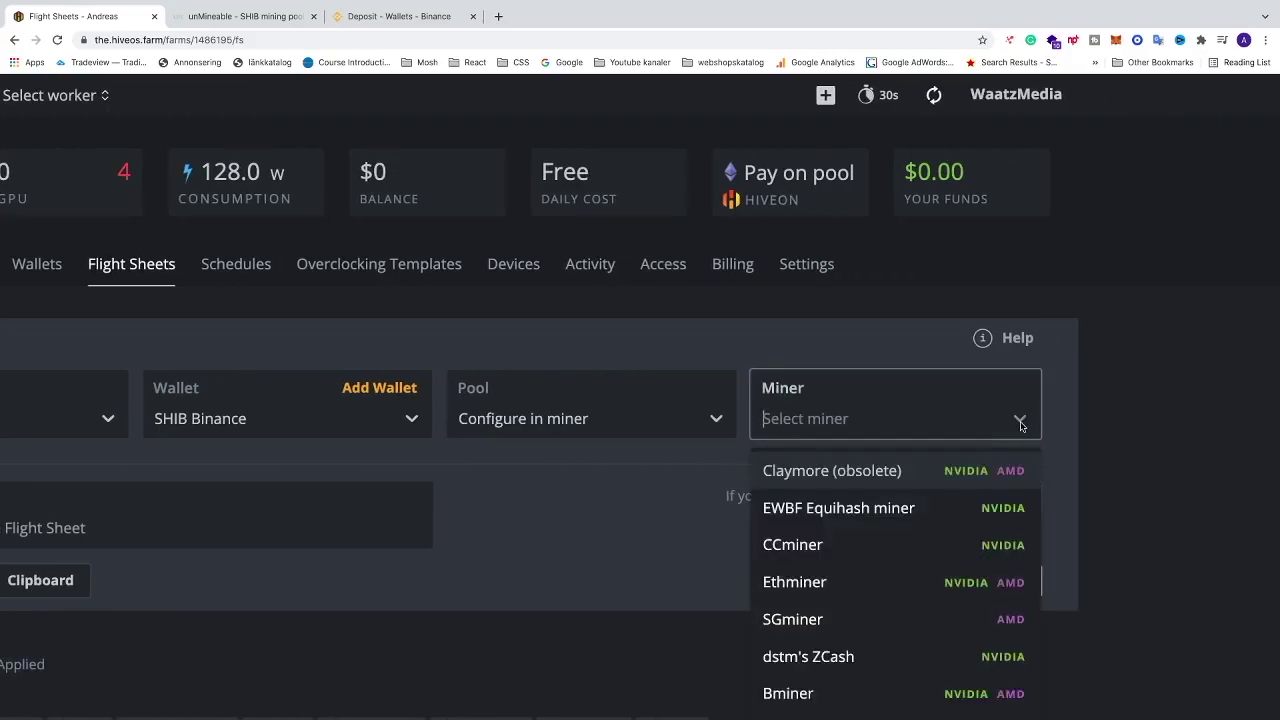
scroll(858, 540, down, 4)
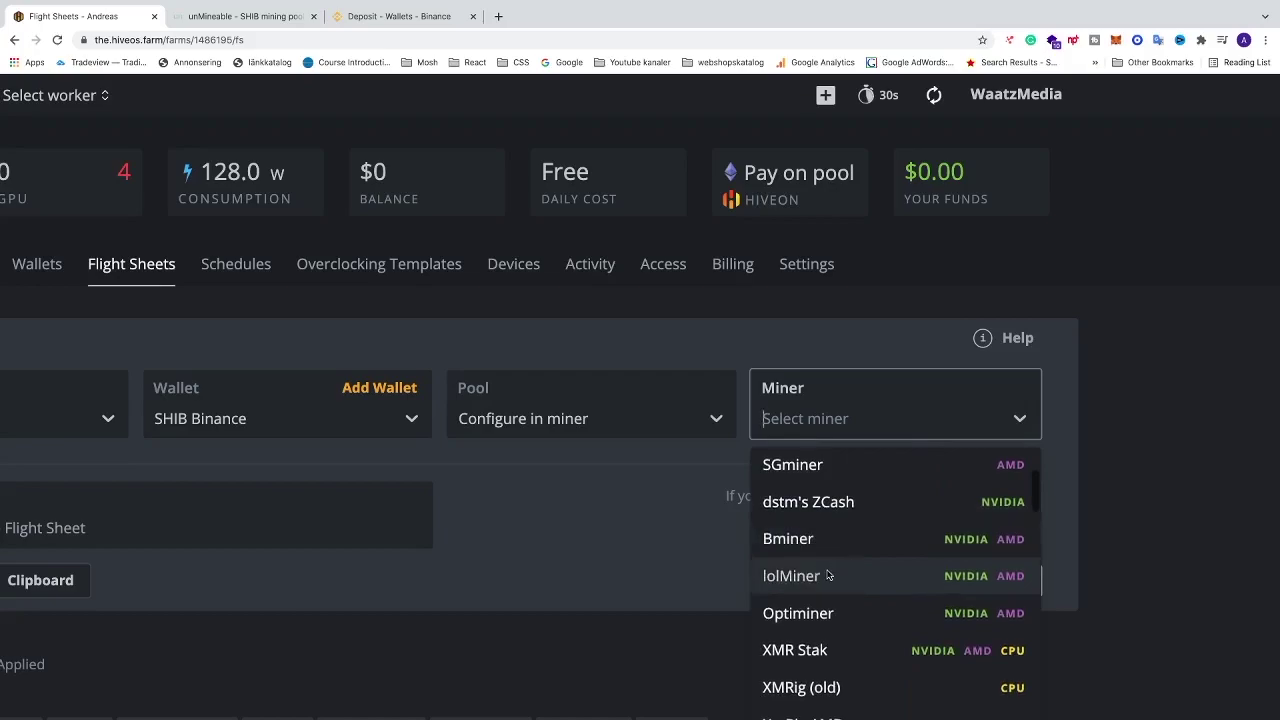
click(827, 578)
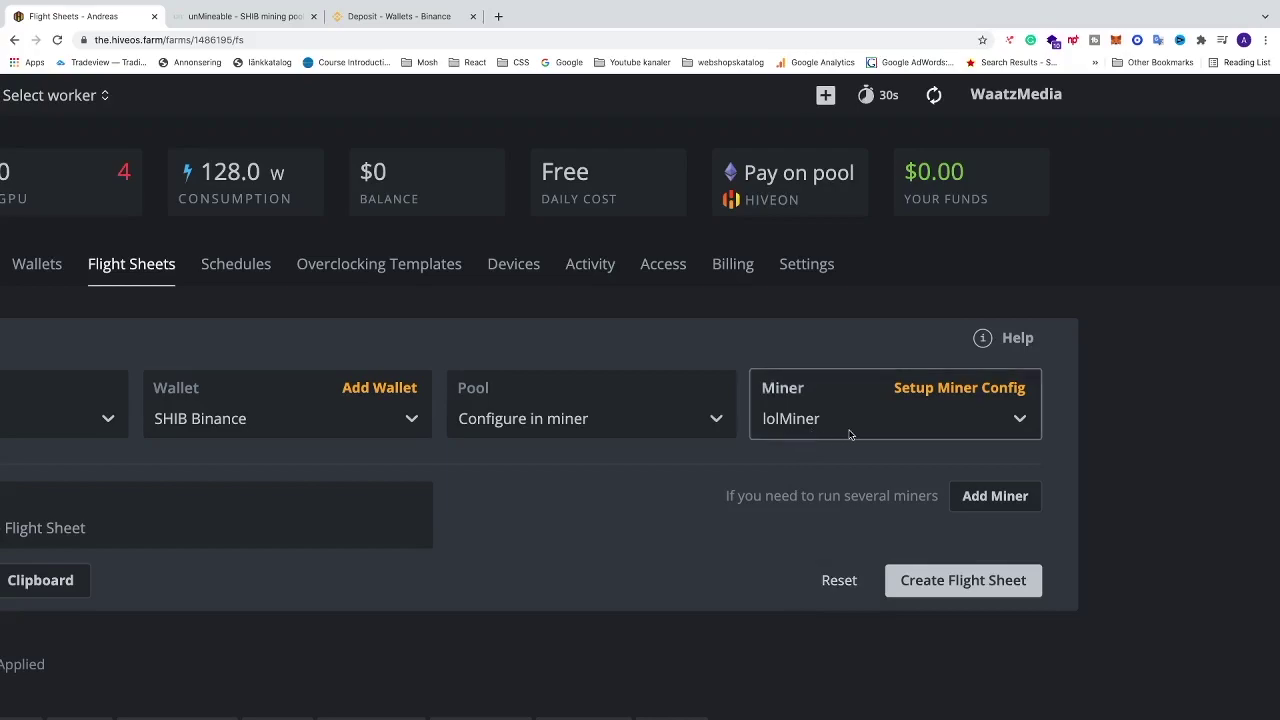
click(924, 394)
scroll(449, 449, down, 4)
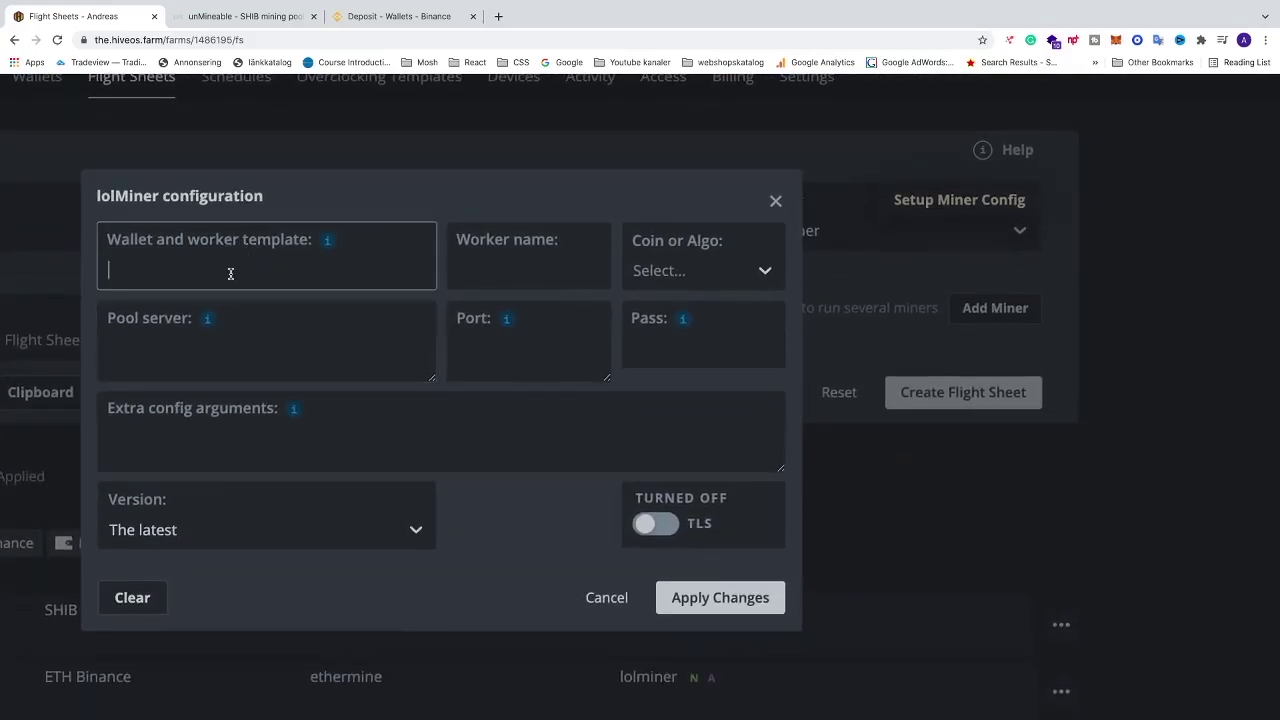
- On unMineable, reset zoom and open the SHIB Start page showing ethash.unmineable.com:3333 and the SHIB:YourAddress.YourWorkerName format
click(258, 16)
key(ctrl+0)
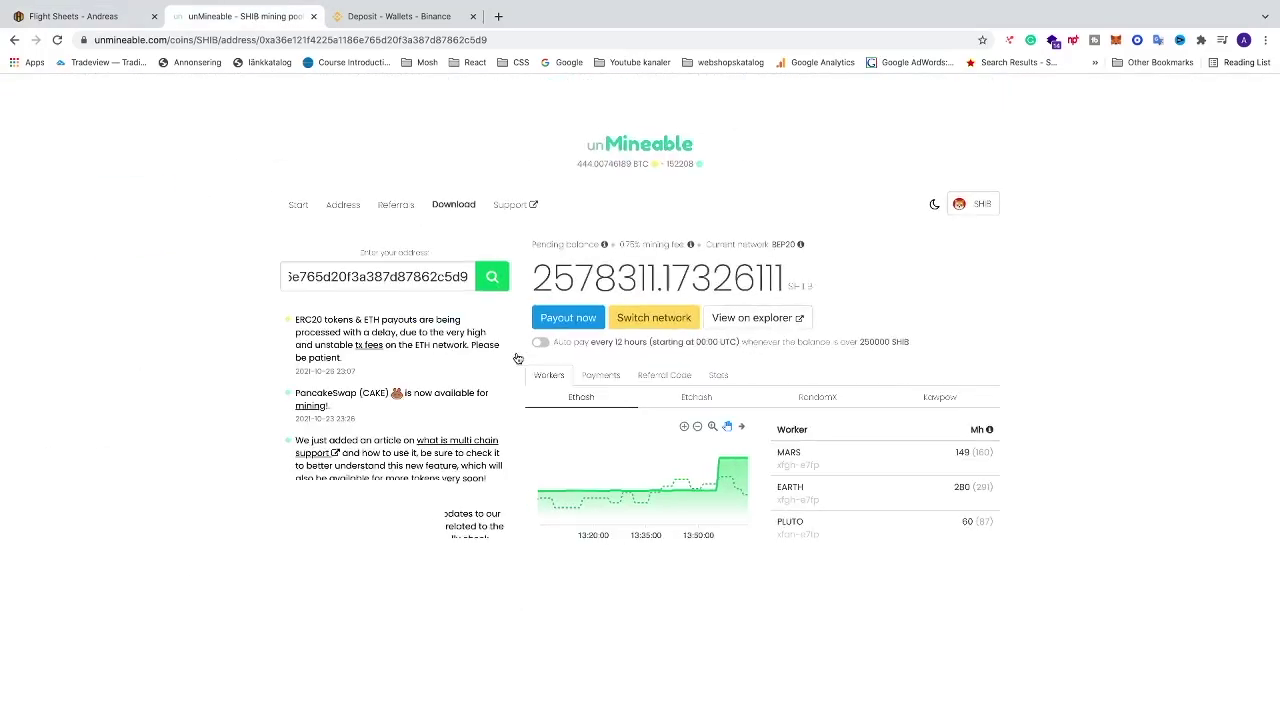
click(302, 207)
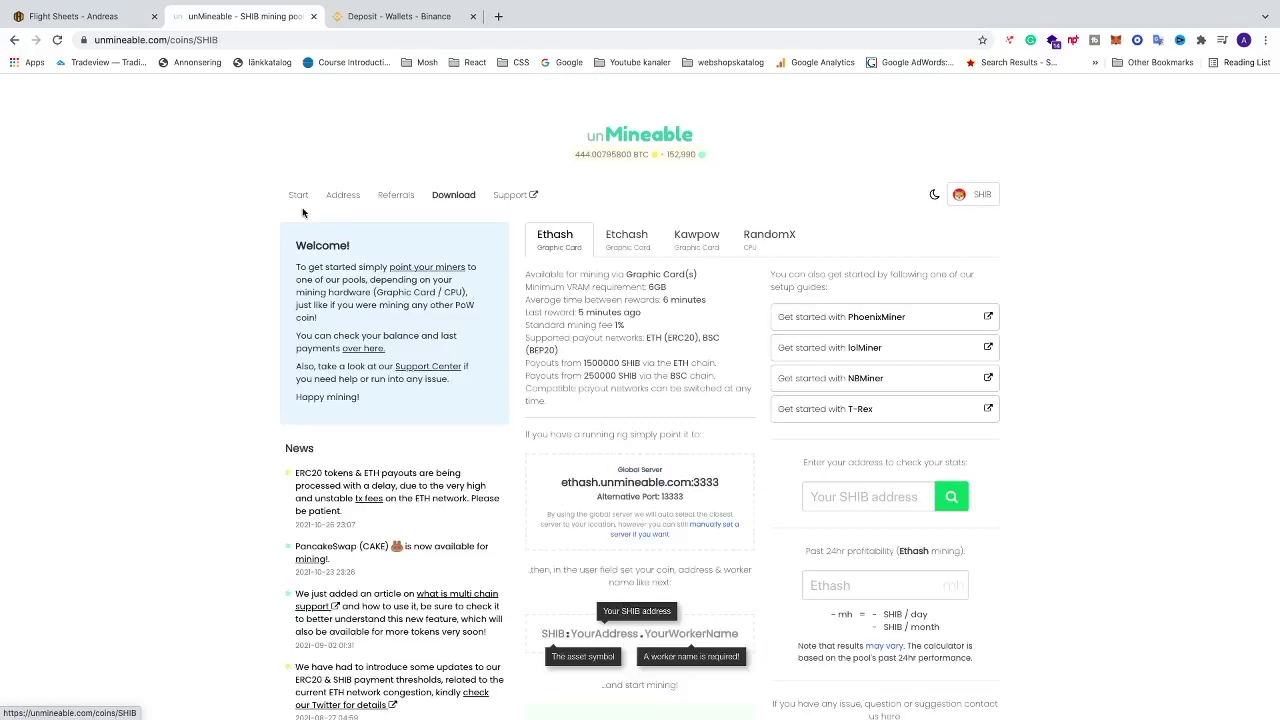
scroll(681, 428, down, 3)
scroll(679, 433, up, 1)
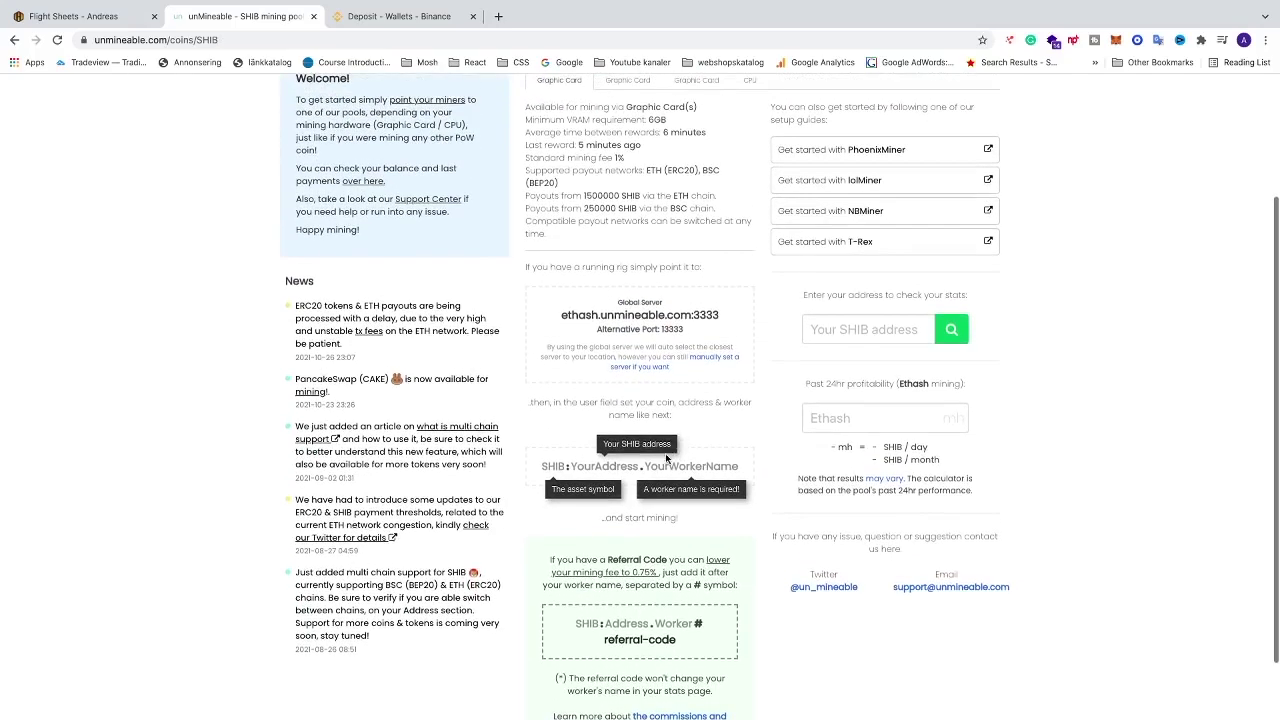
scroll(568, 433, up, 5)
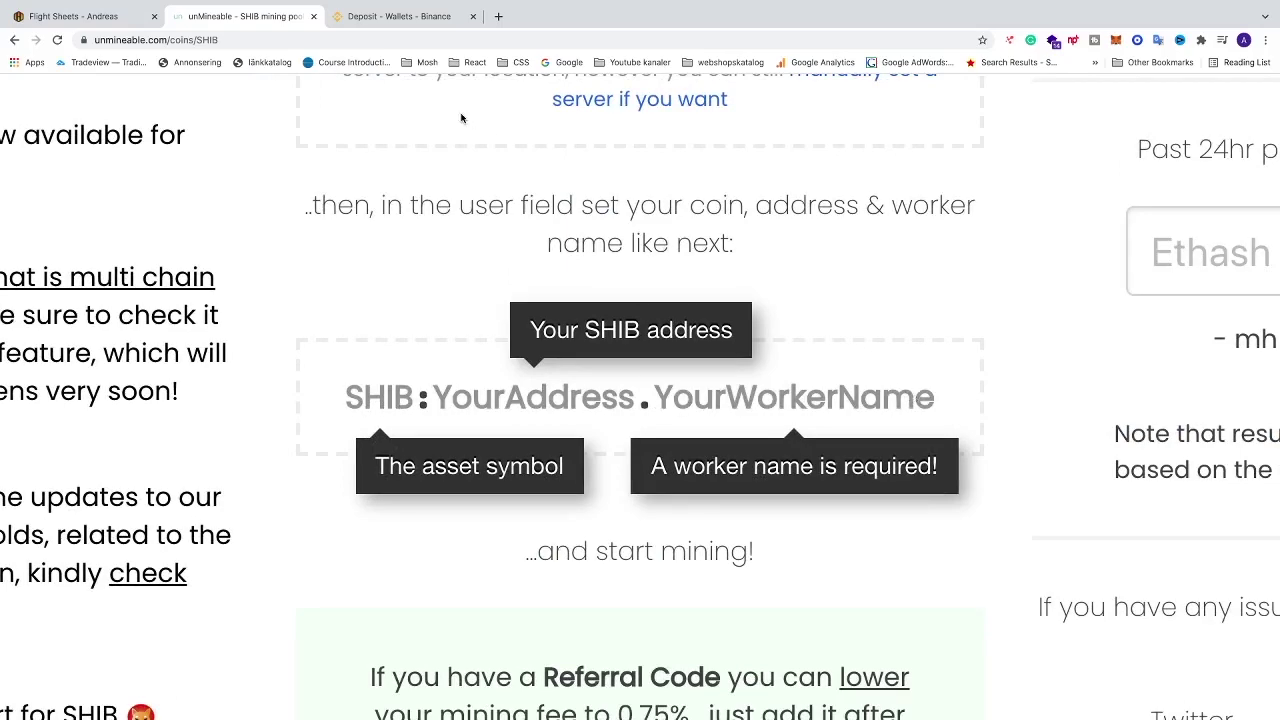
- Enter SHIB:%WAL%.%WORKER_NAME%# in the lolMiner wallet and worker template field
click(102, 17)
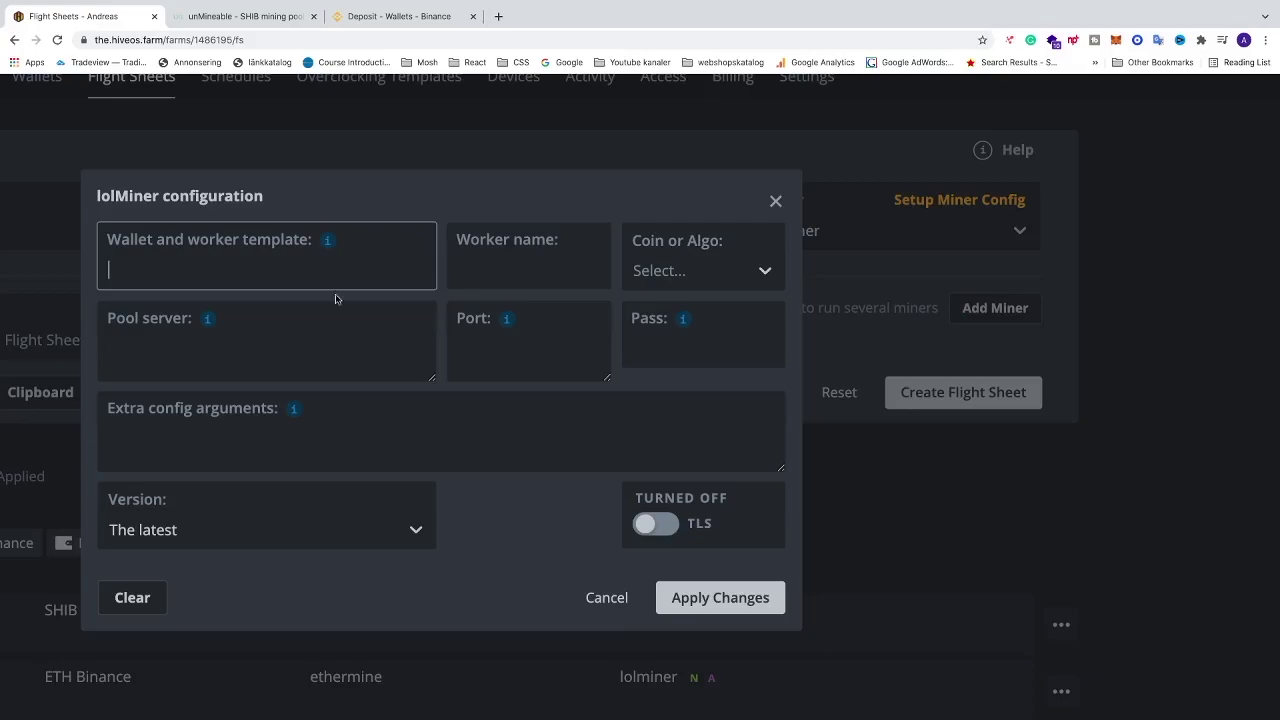
text(SHIB:)
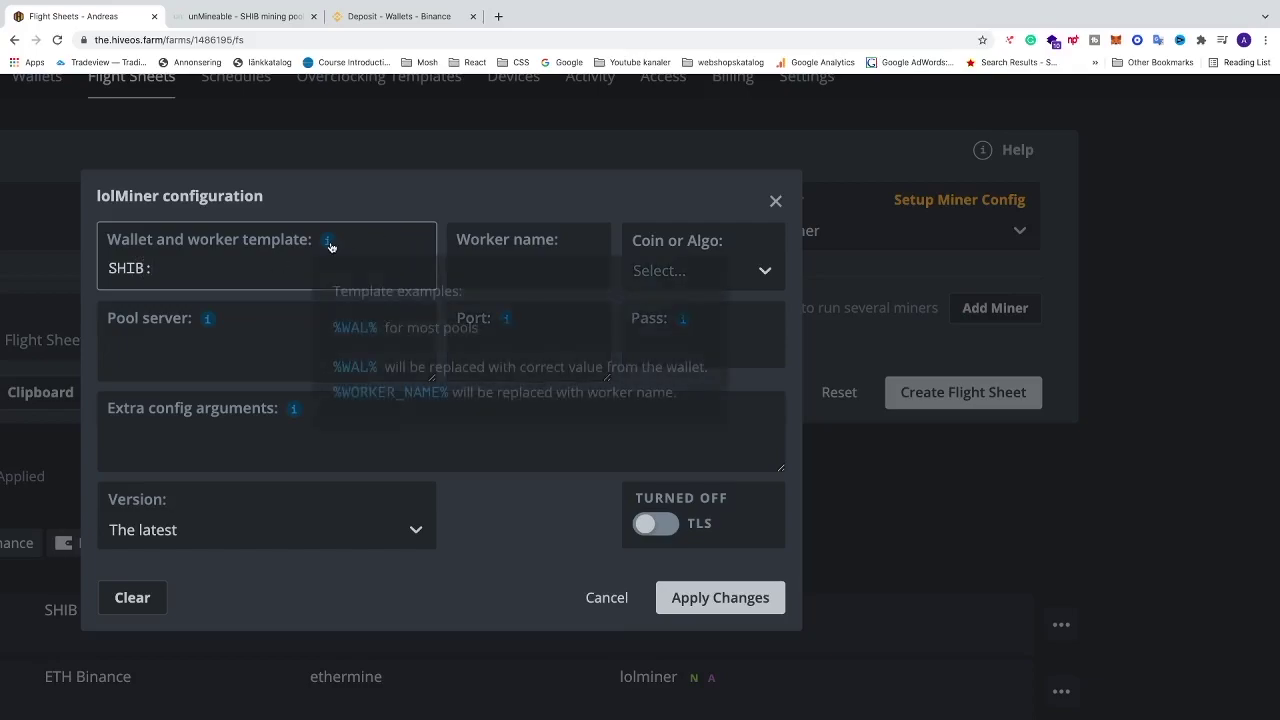
mouse_move(328, 245)
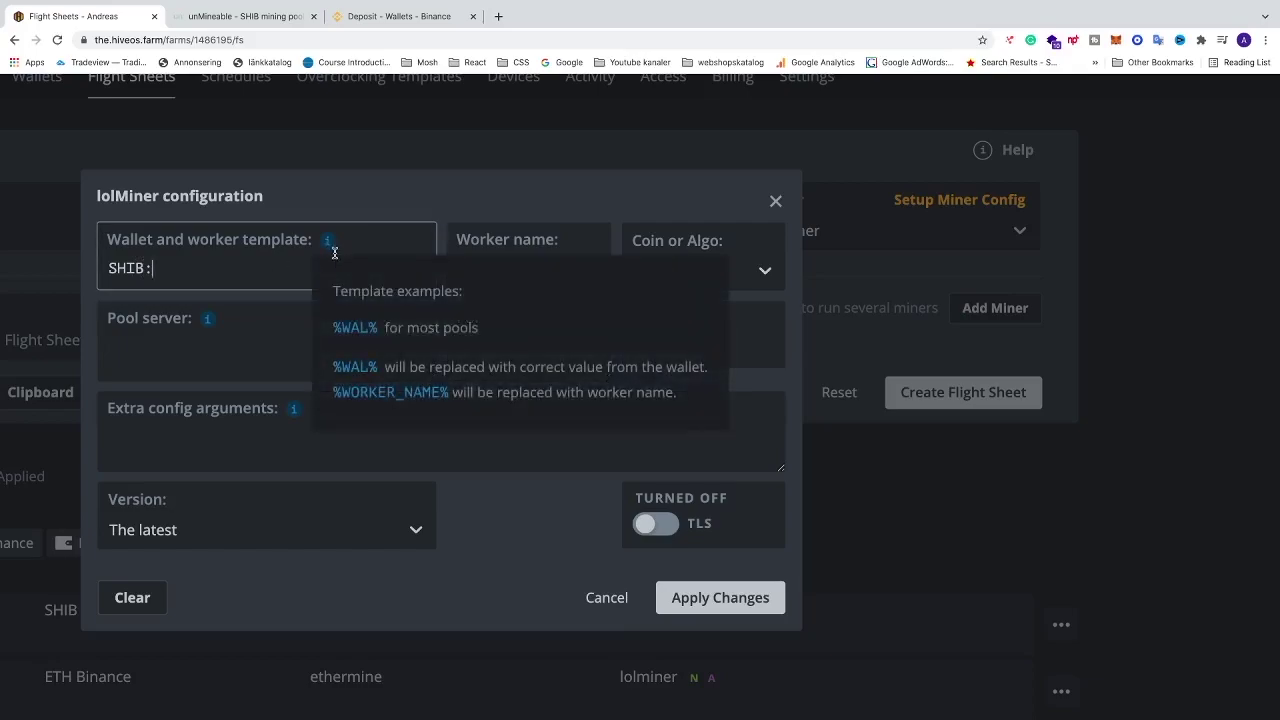
click(354, 367)
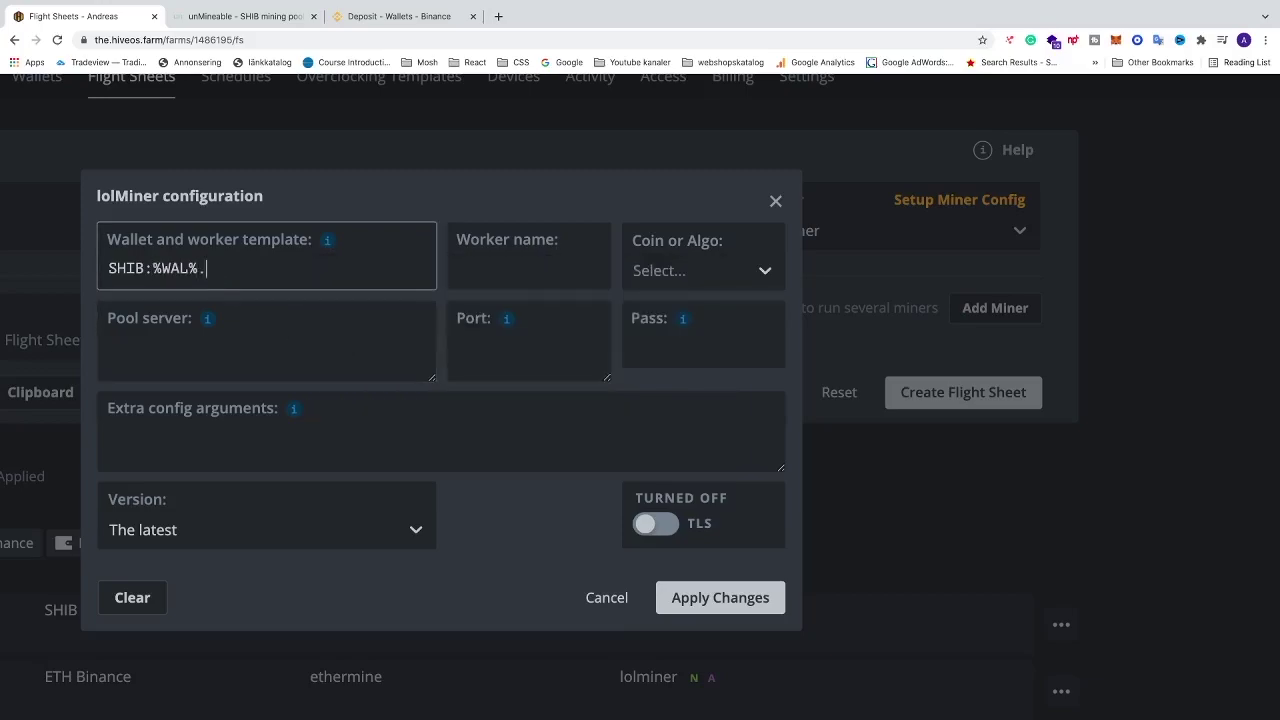
mouse_move(325, 251)
text(.)
click(385, 392)
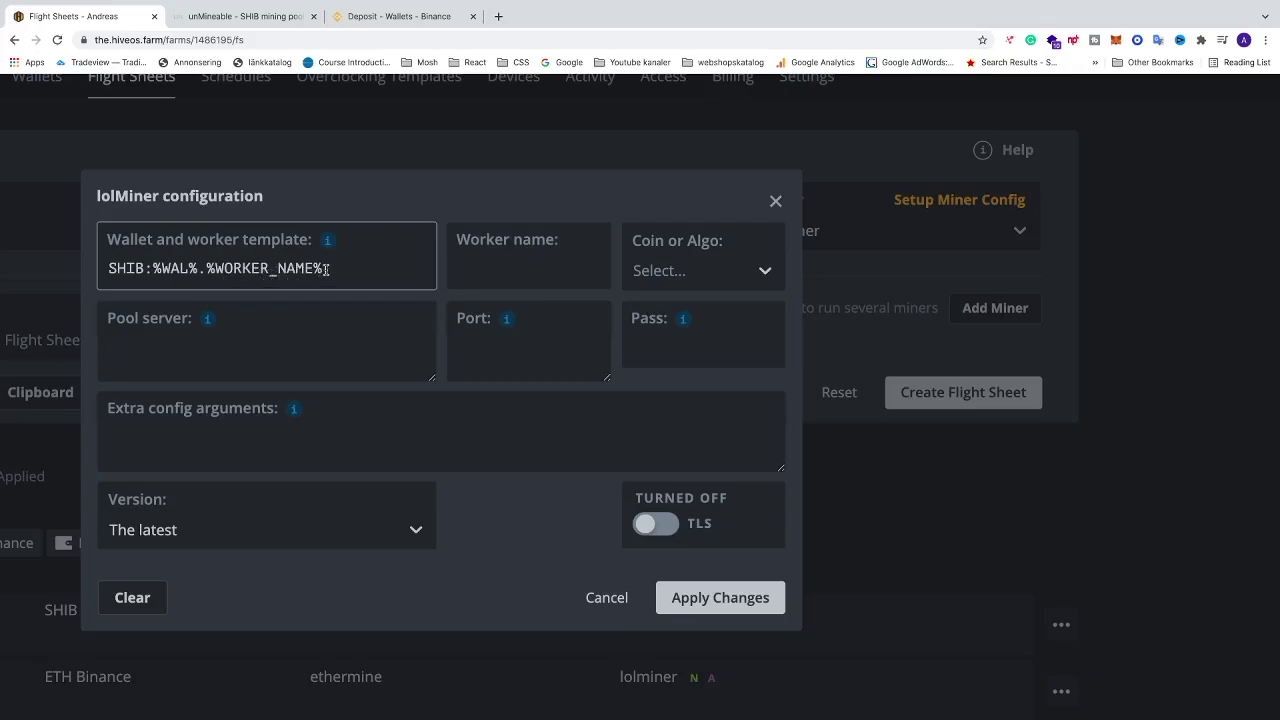
text(#)
- Copy the referral code from unMineable's SHIB instructions page, then return to Hive OS
click(240, 17)
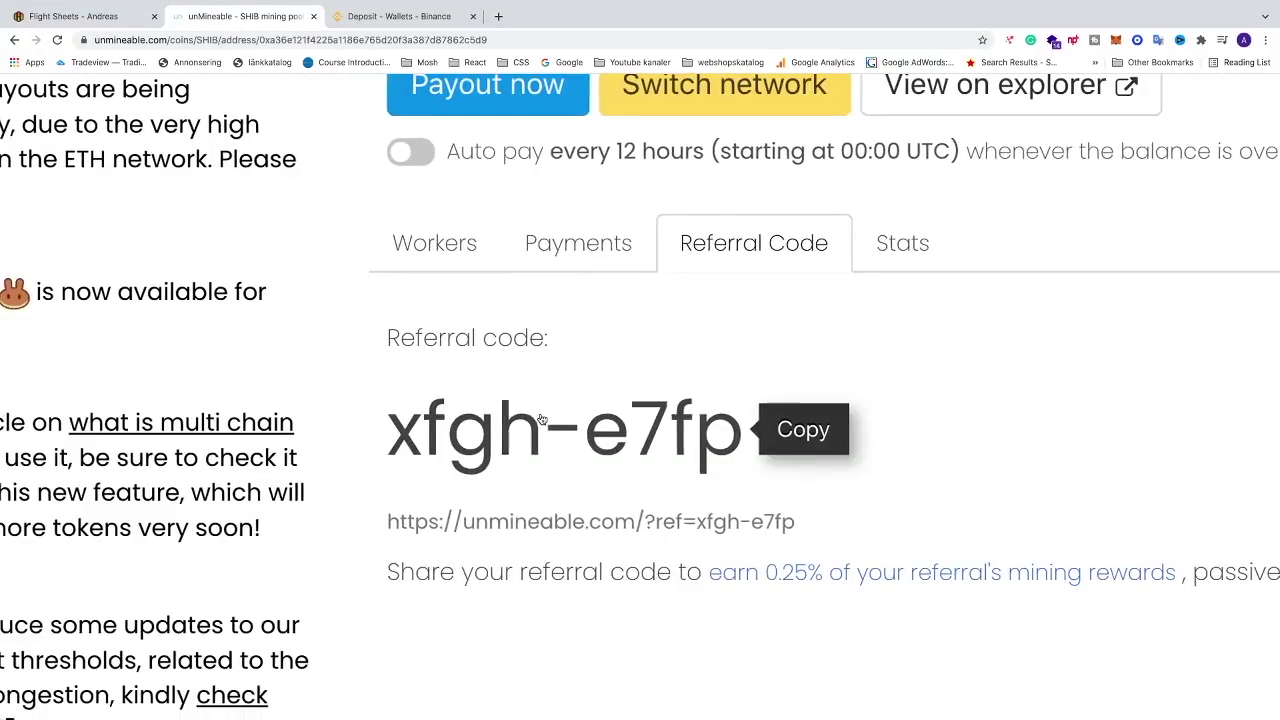
scroll(757, 428, right, 2)
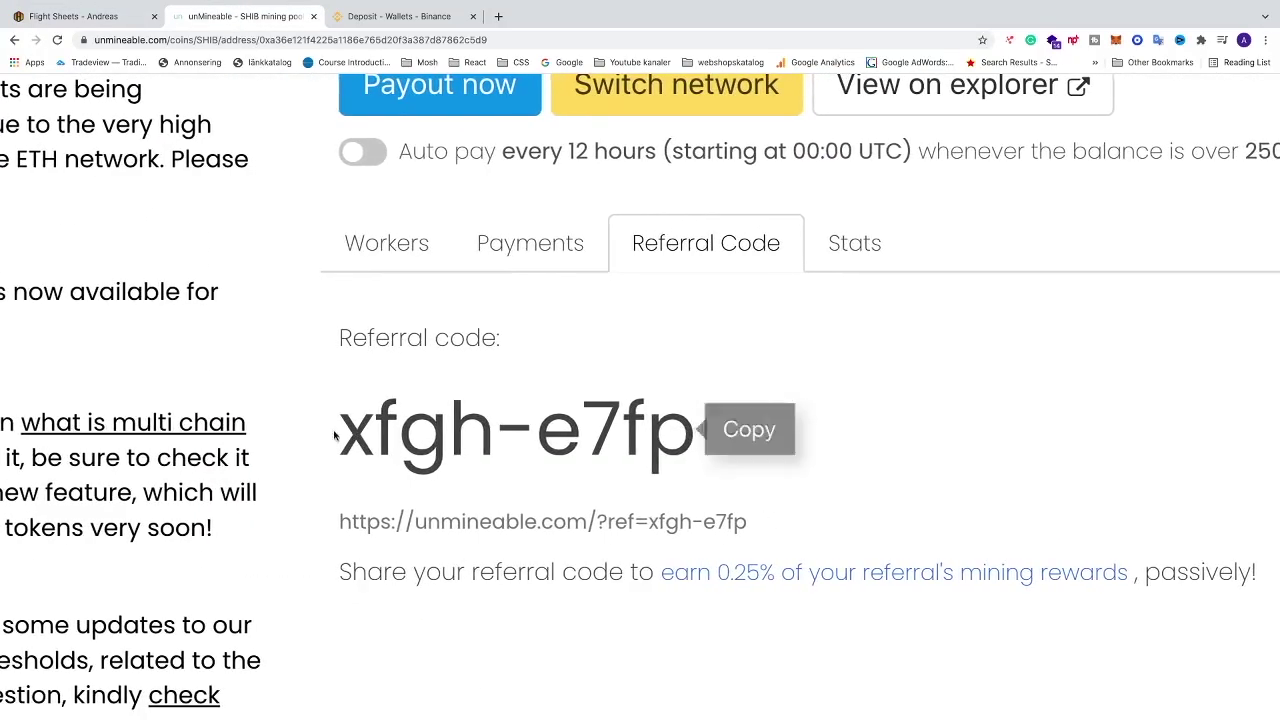
drag(337, 436, 686, 440)
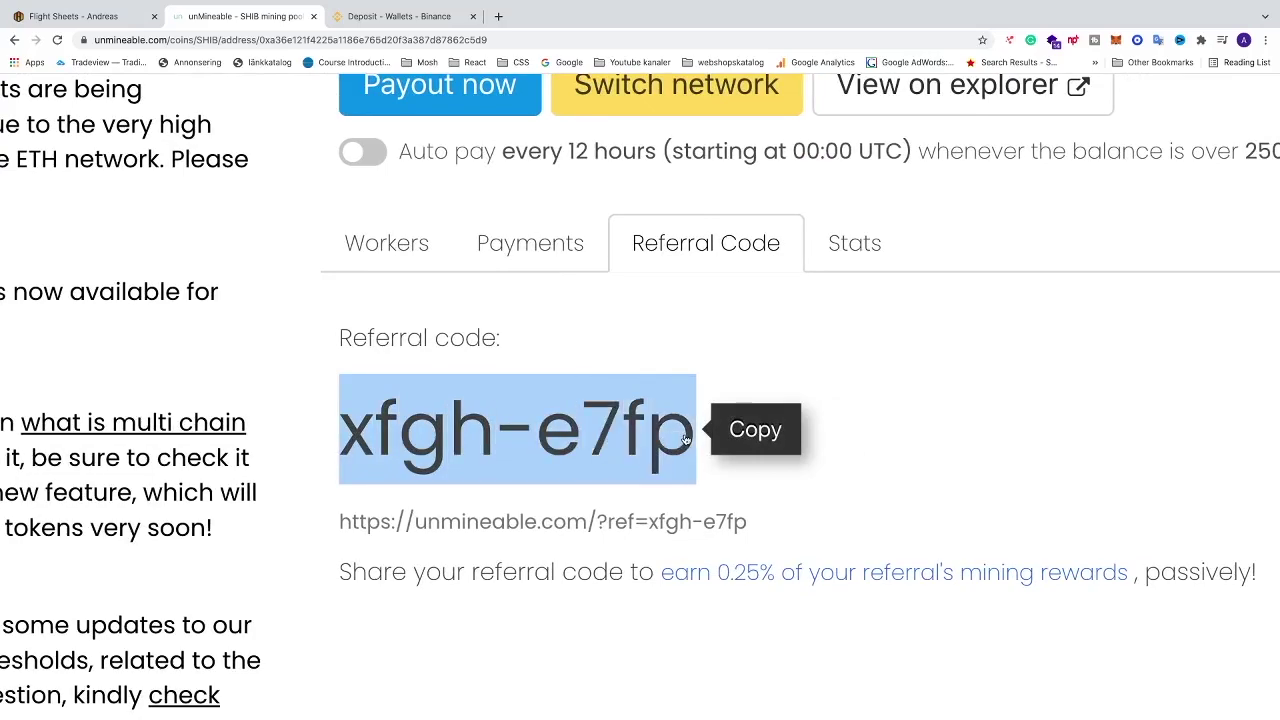
right_click(614, 428)
click(640, 460)
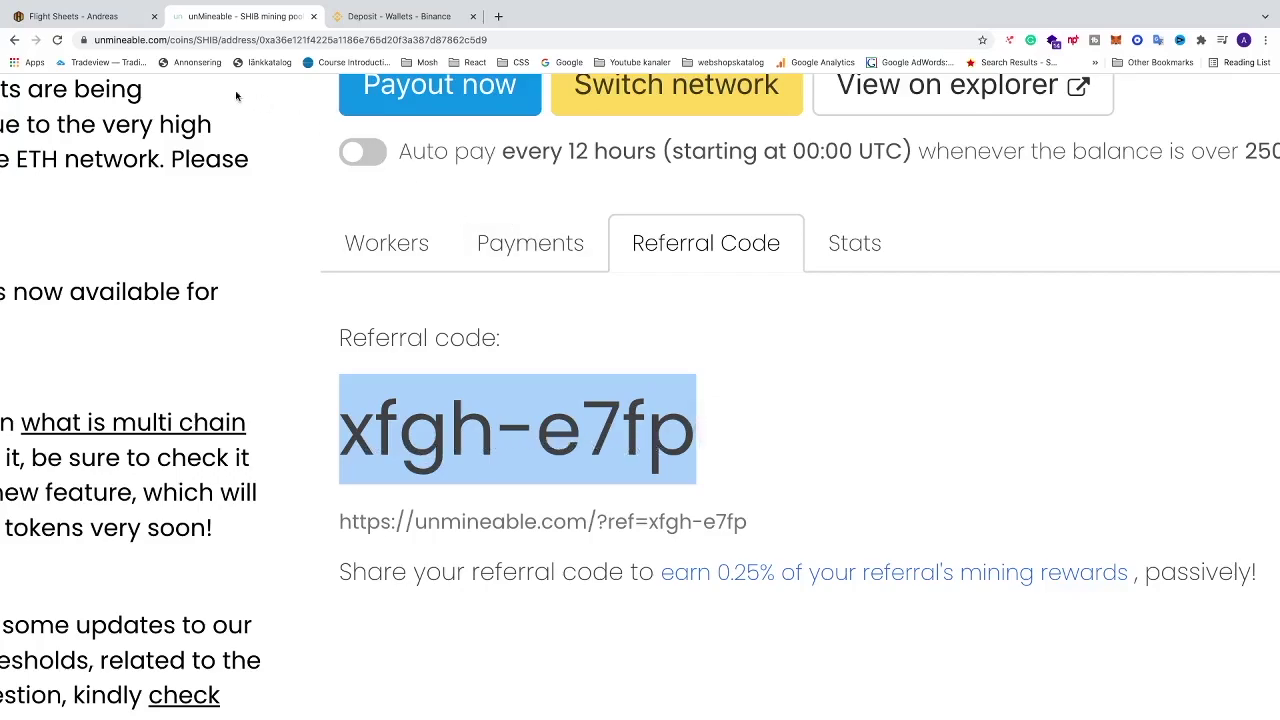
click(110, 17)
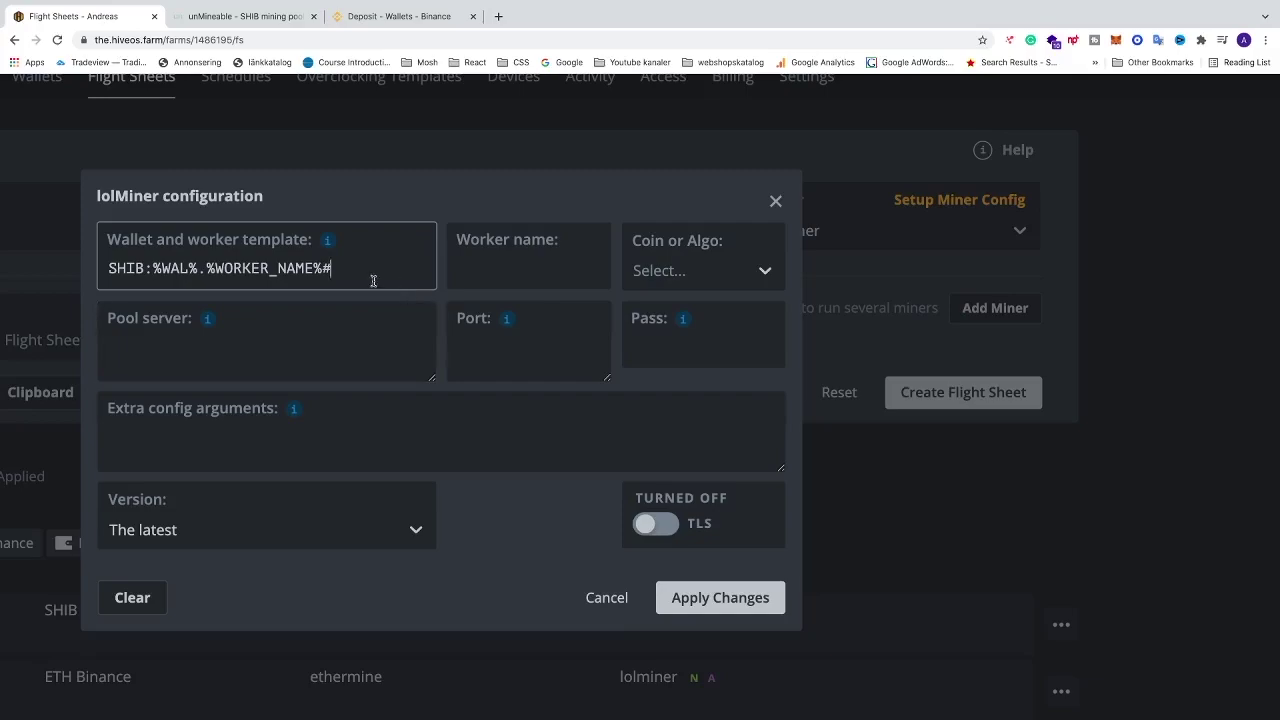
- Paste the referral code after the # and copy the full wallet template value
key(ctrl+v)
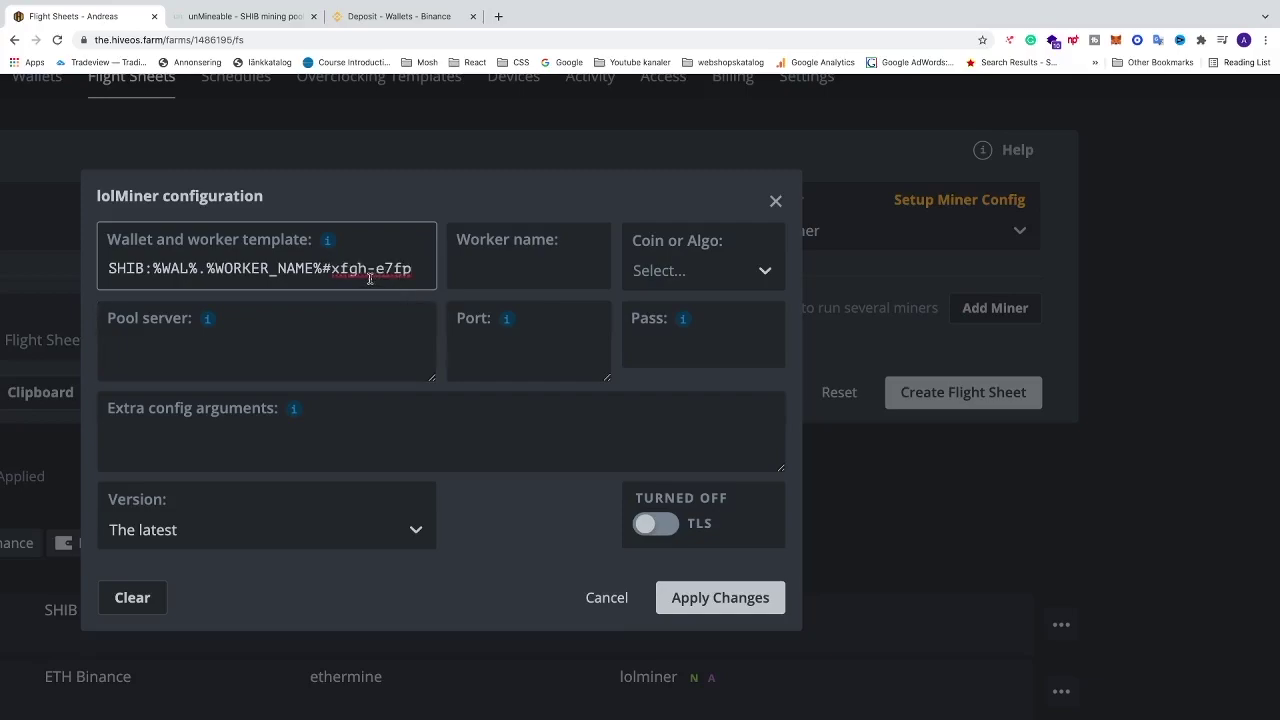
drag(108, 268, 413, 266)
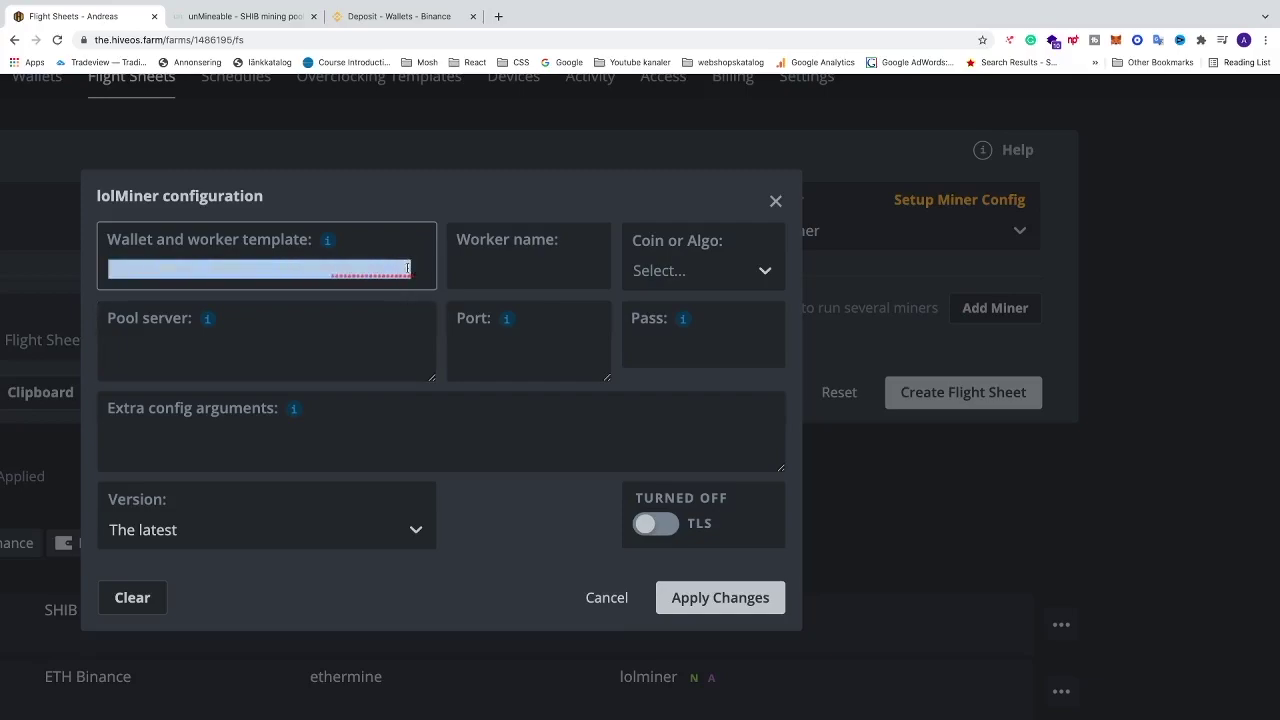
right_click(296, 271)
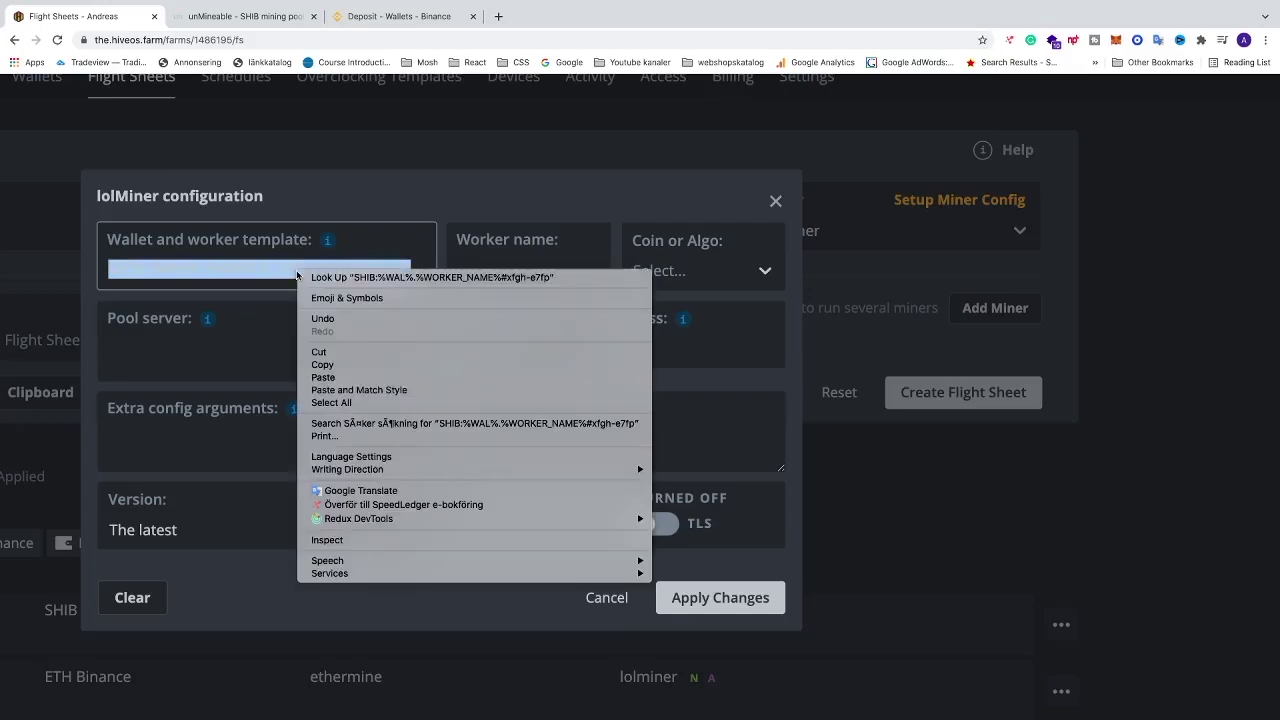
click(333, 365)
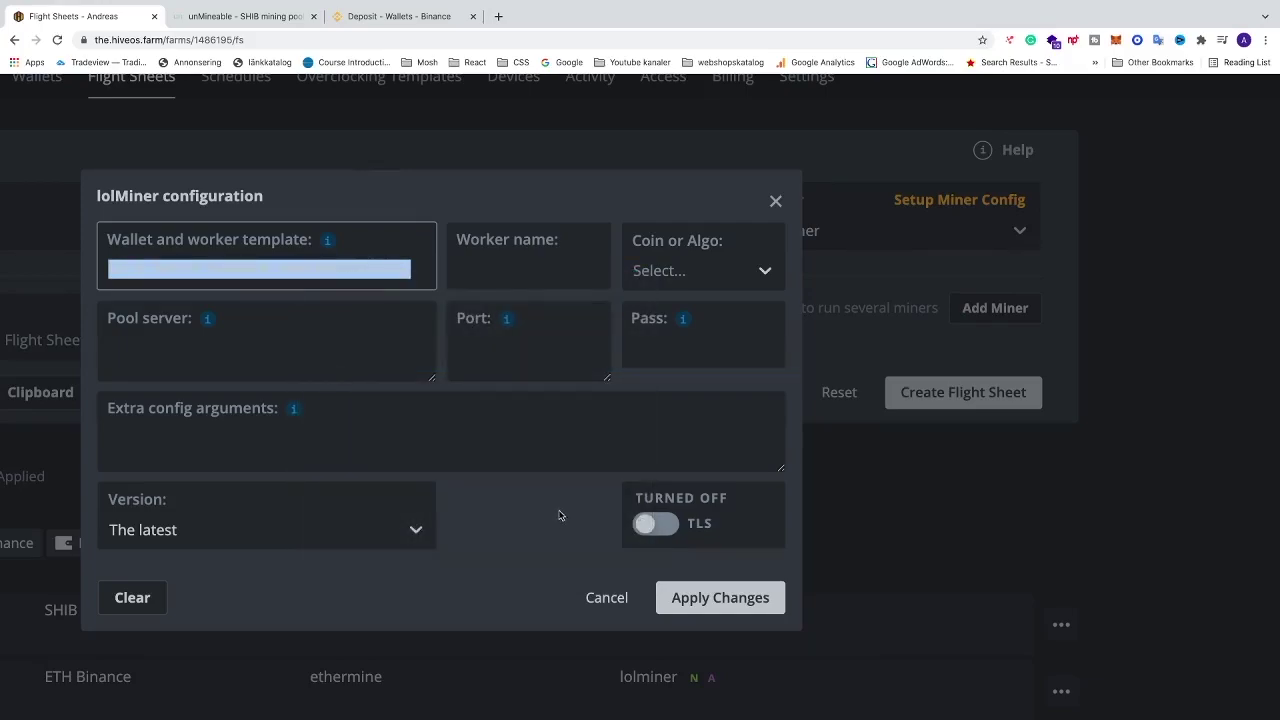
mouse_move(810, 705)
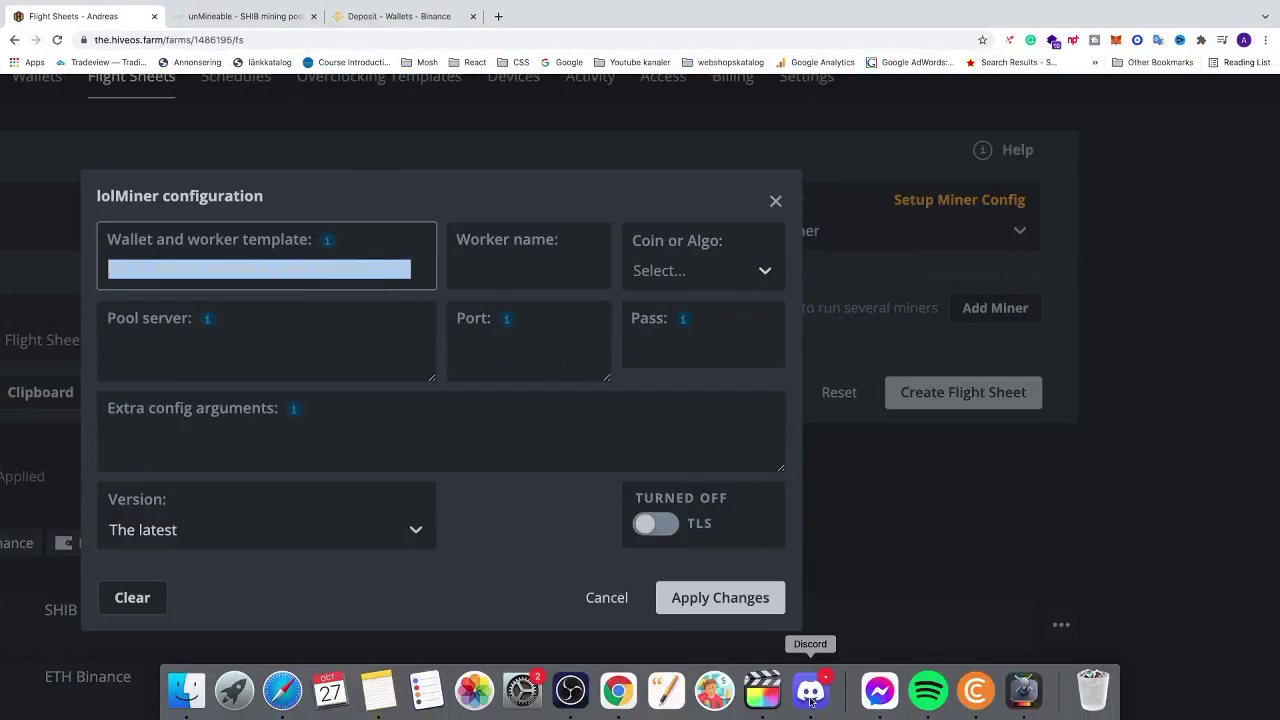
- Check the Hiveos SHIB template in Discord's #shiba-inu channel topic, then return to Chrome
click(810, 690)
key(Escape)
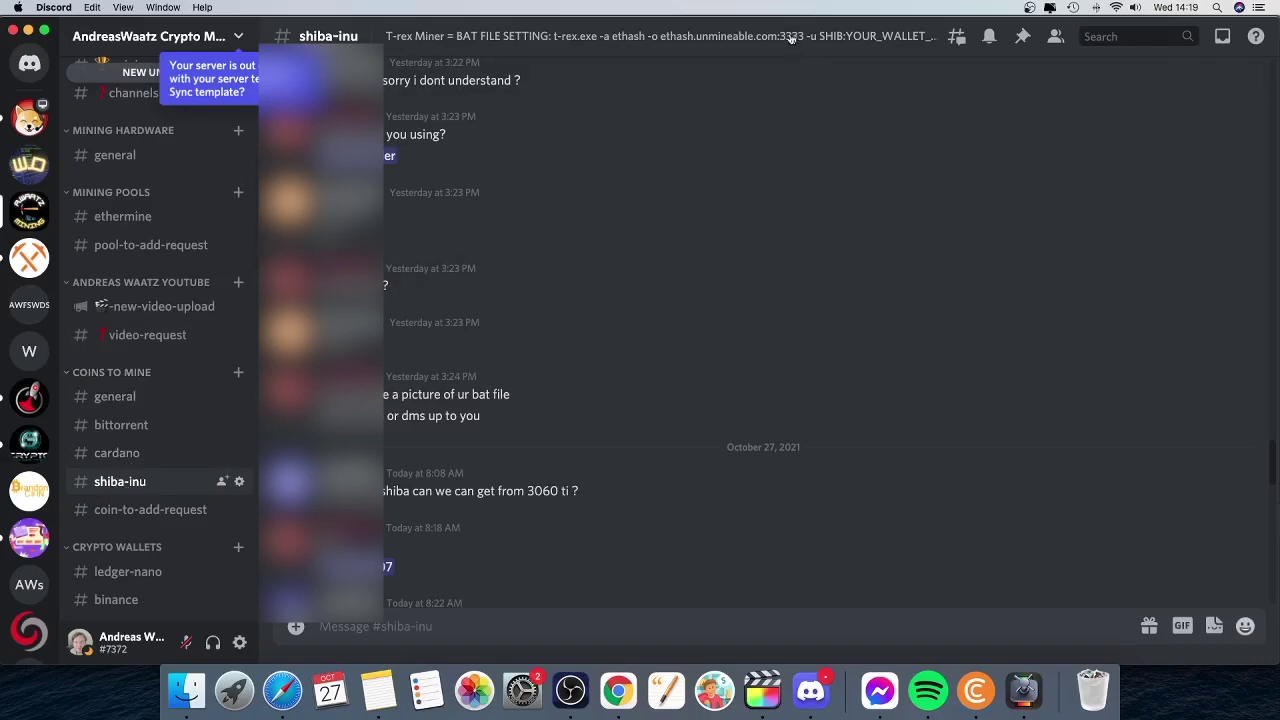
click(735, 40)
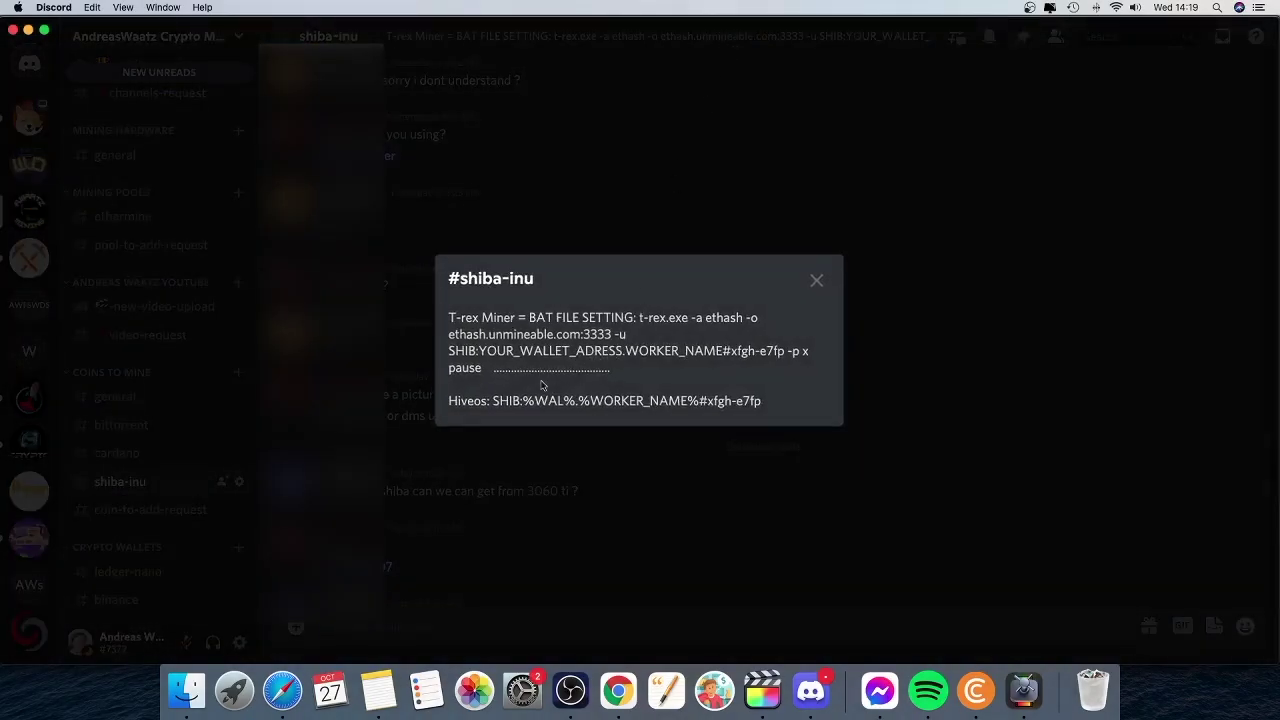
drag(492, 400, 764, 402)
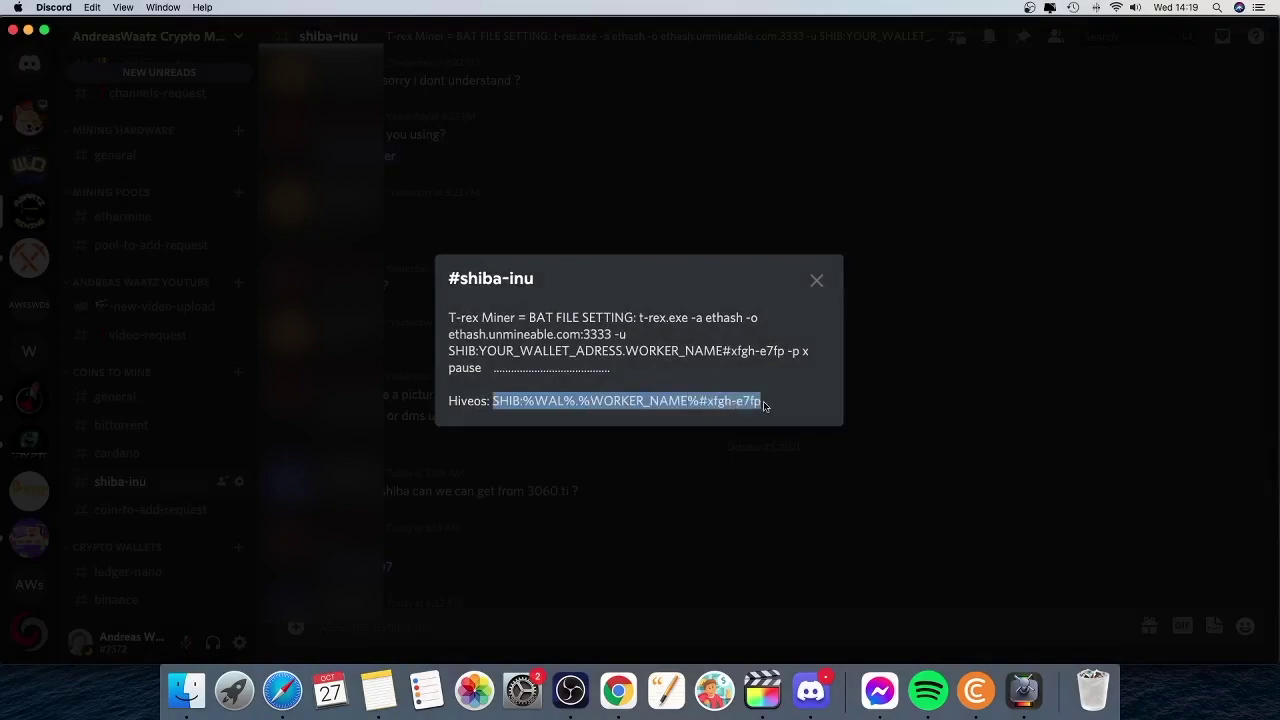
click(769, 404)
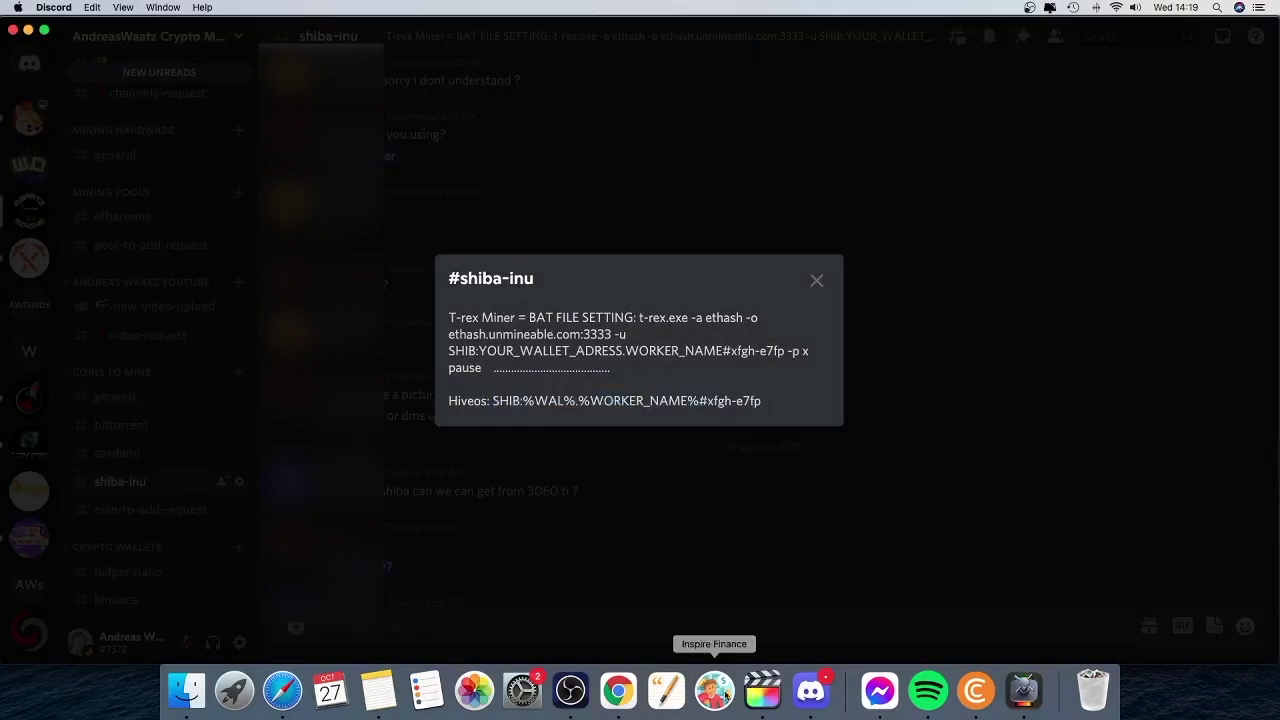
click(618, 700)
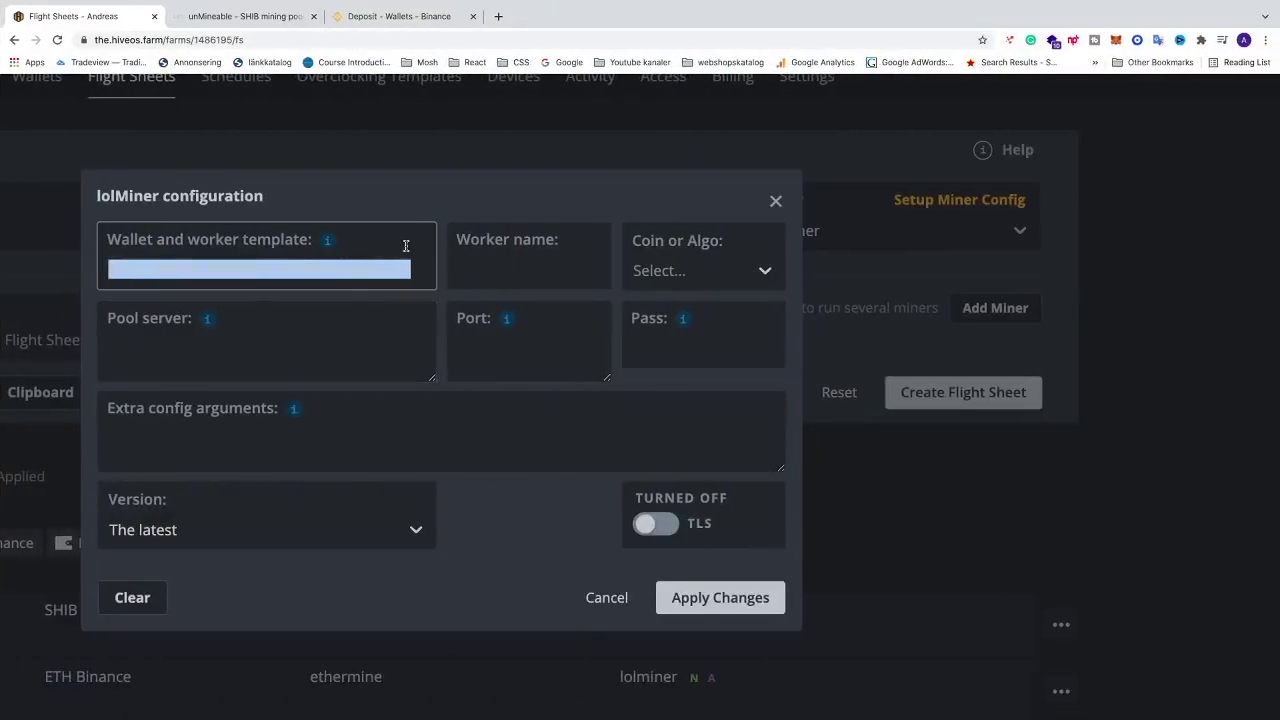
- Paste the complete SHIB:%WAL%.%WORKER_NAME%# template with referral code into the wallet field
key(super+v)
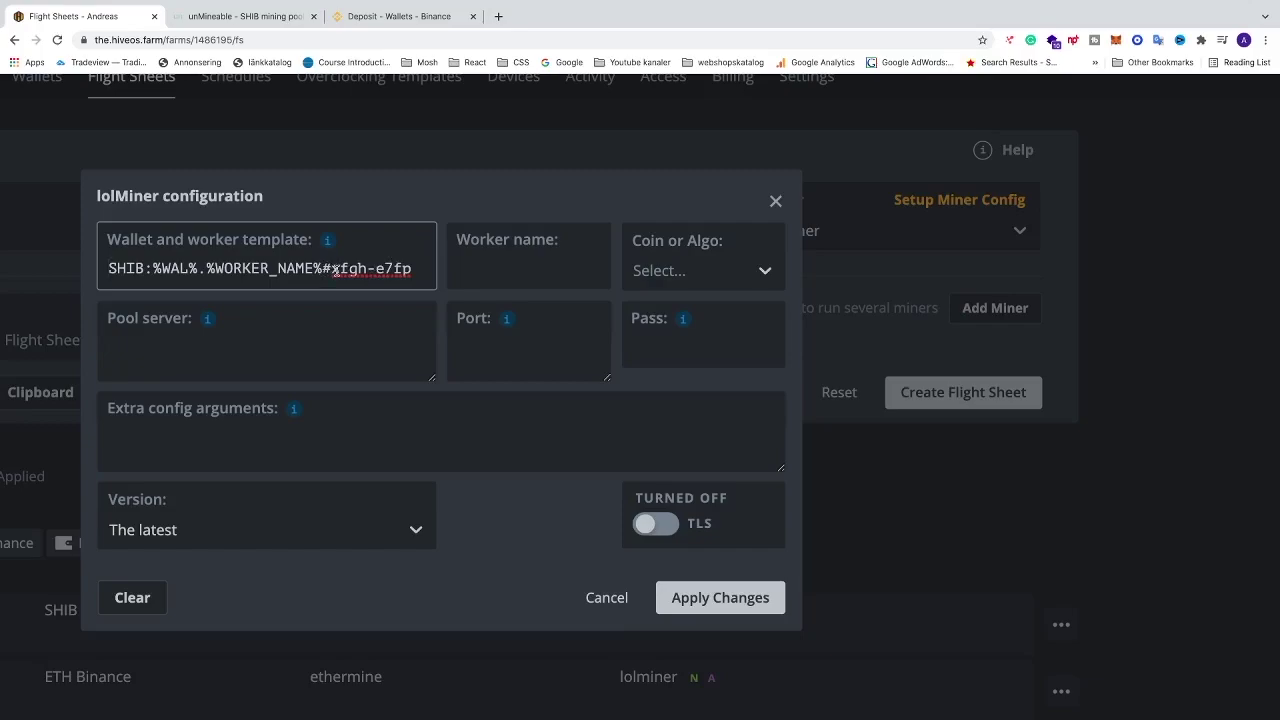
click(378, 218)
click(359, 277)
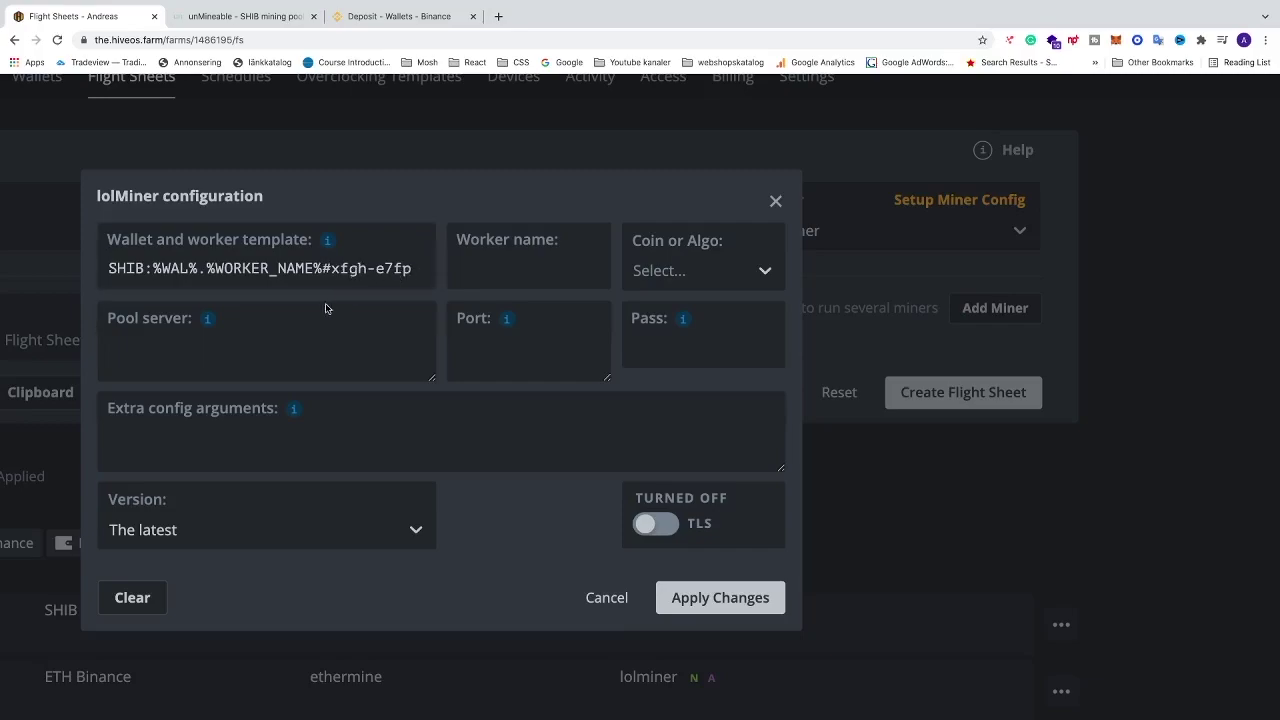
click(181, 348)
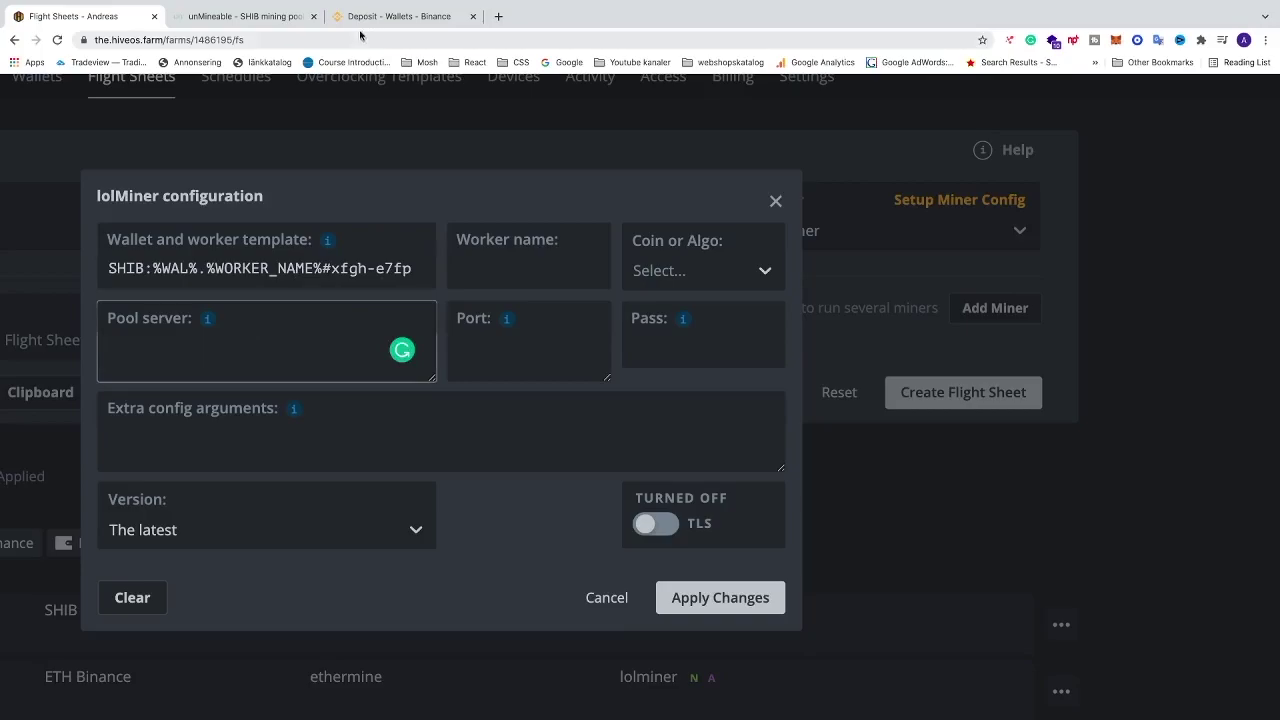
- Open unMineable's 'How to setup lolMiner for GPU mining' guide from the SHIB start page
click(257, 18)
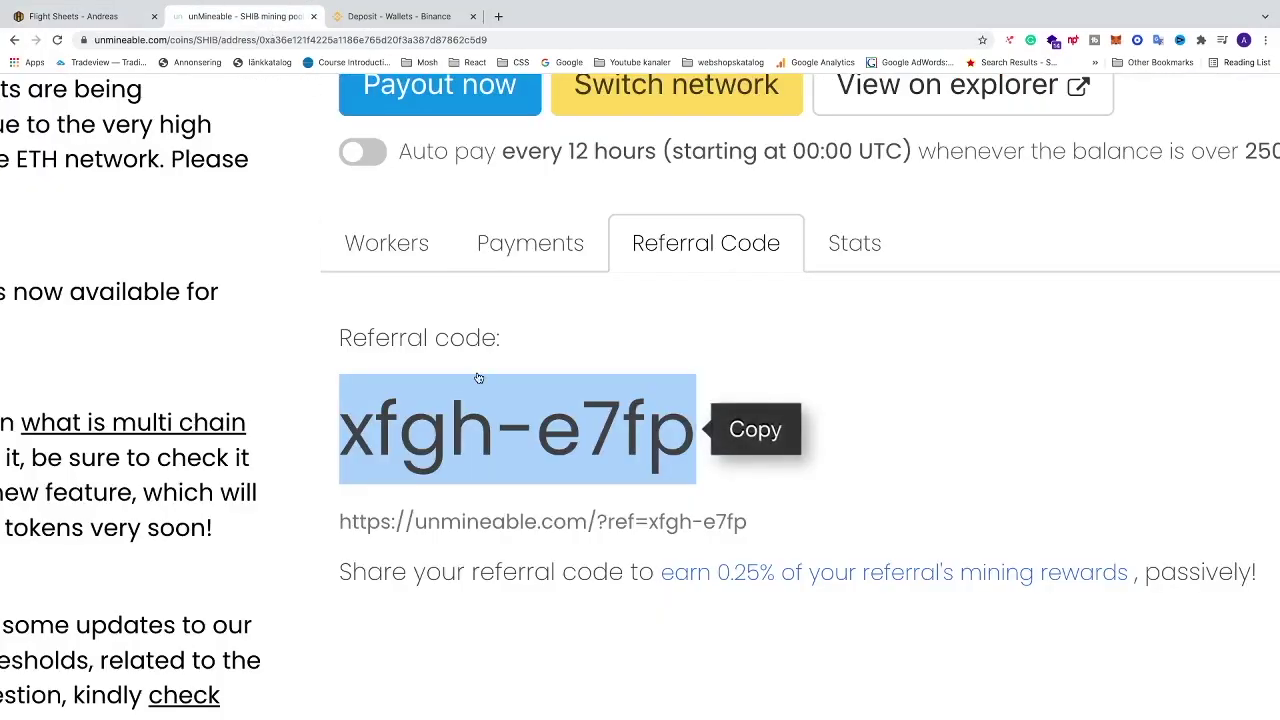
key(ctrl+0)
click(298, 204)
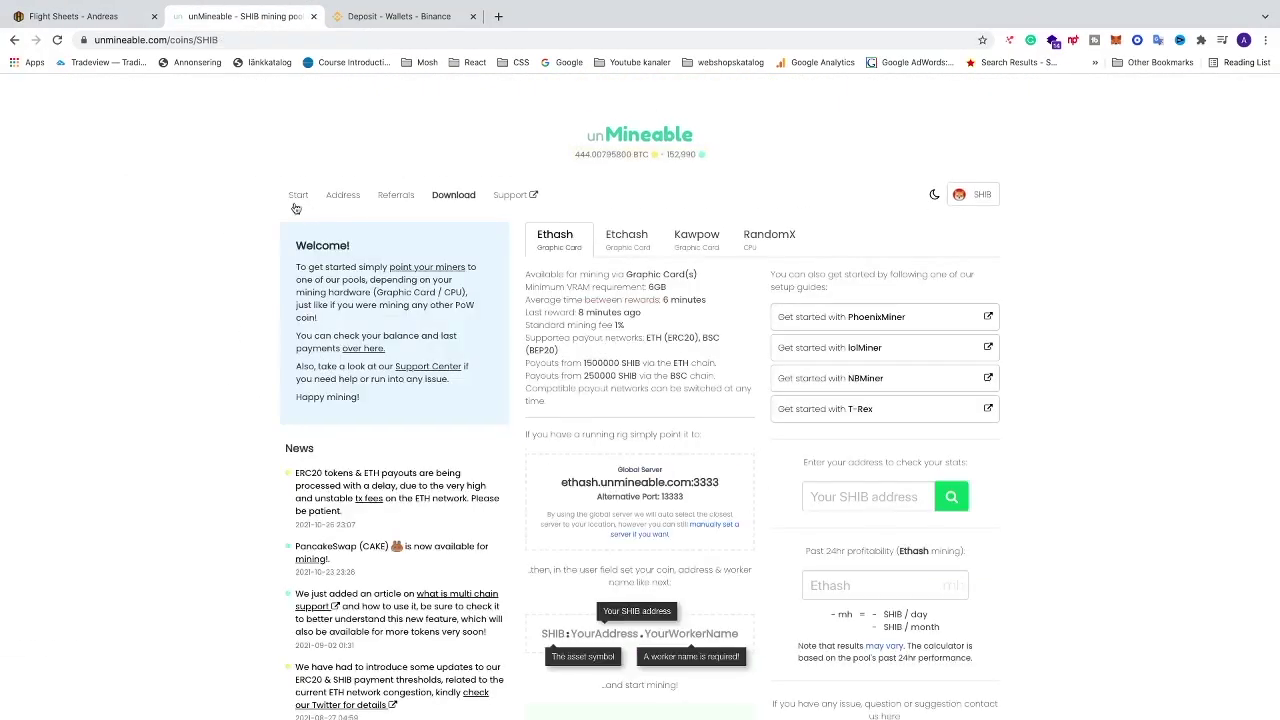
scroll(717, 421, down, 1)
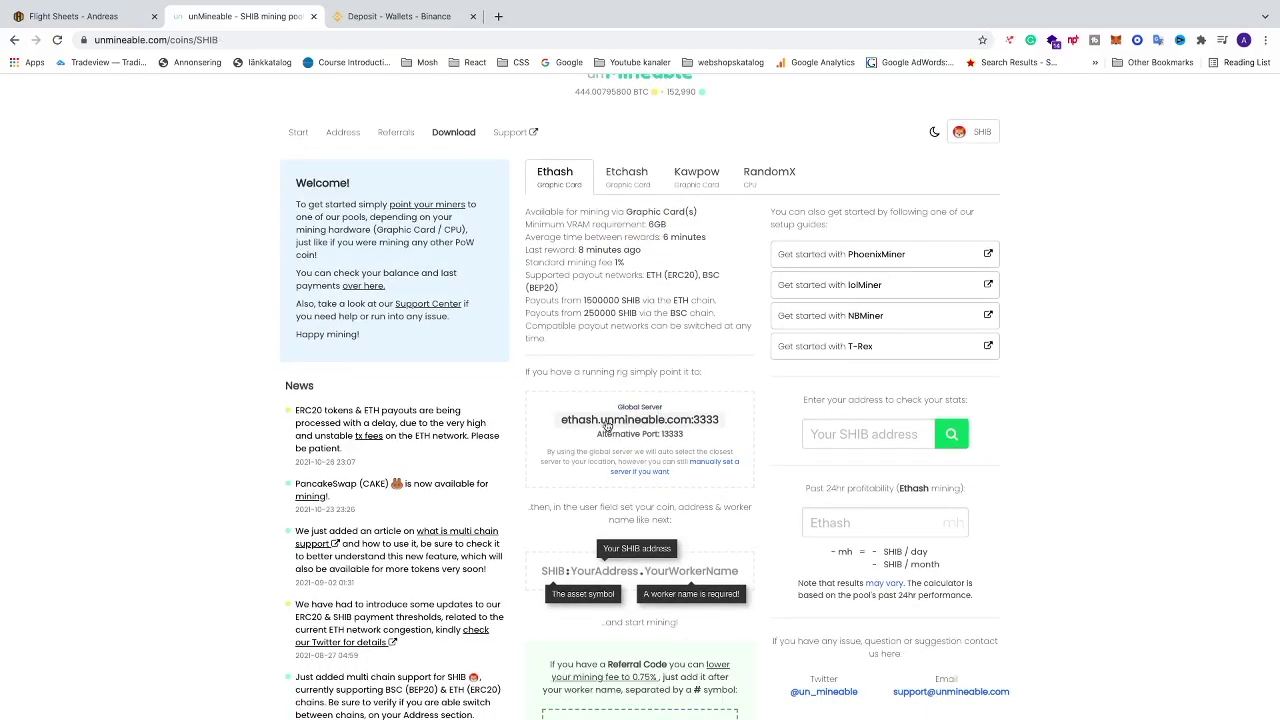
click(826, 291)
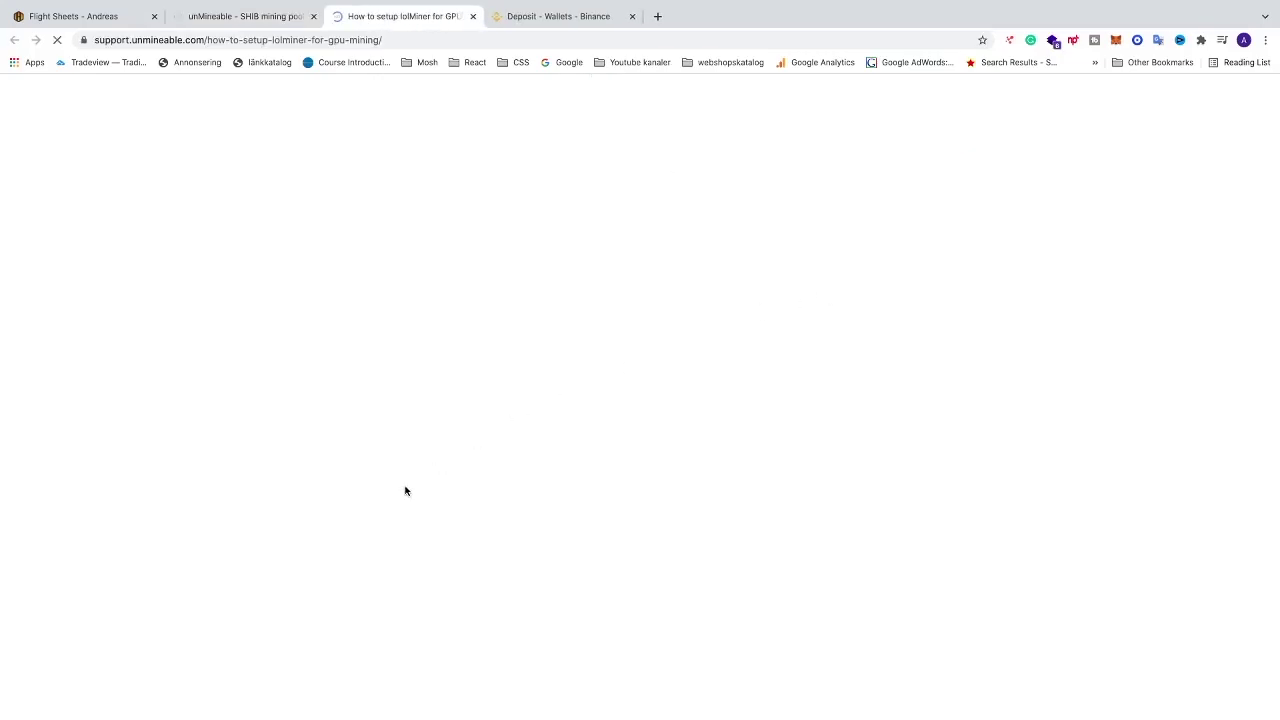
- Copy ethash.unmineable.com:3333 from unMineable and paste it into lolMiner's Pool server field
scroll(407, 489, down, 5)
scroll(407, 487, down, 5)
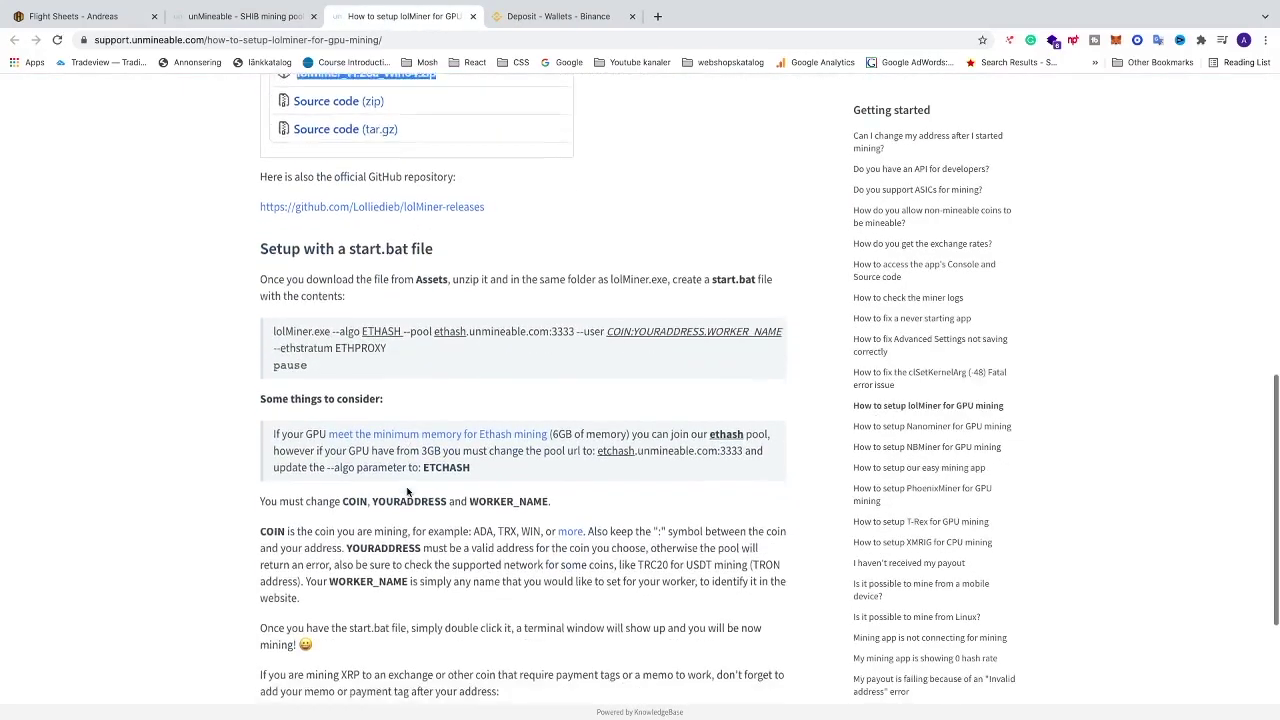
scroll(407, 487, up, 1)
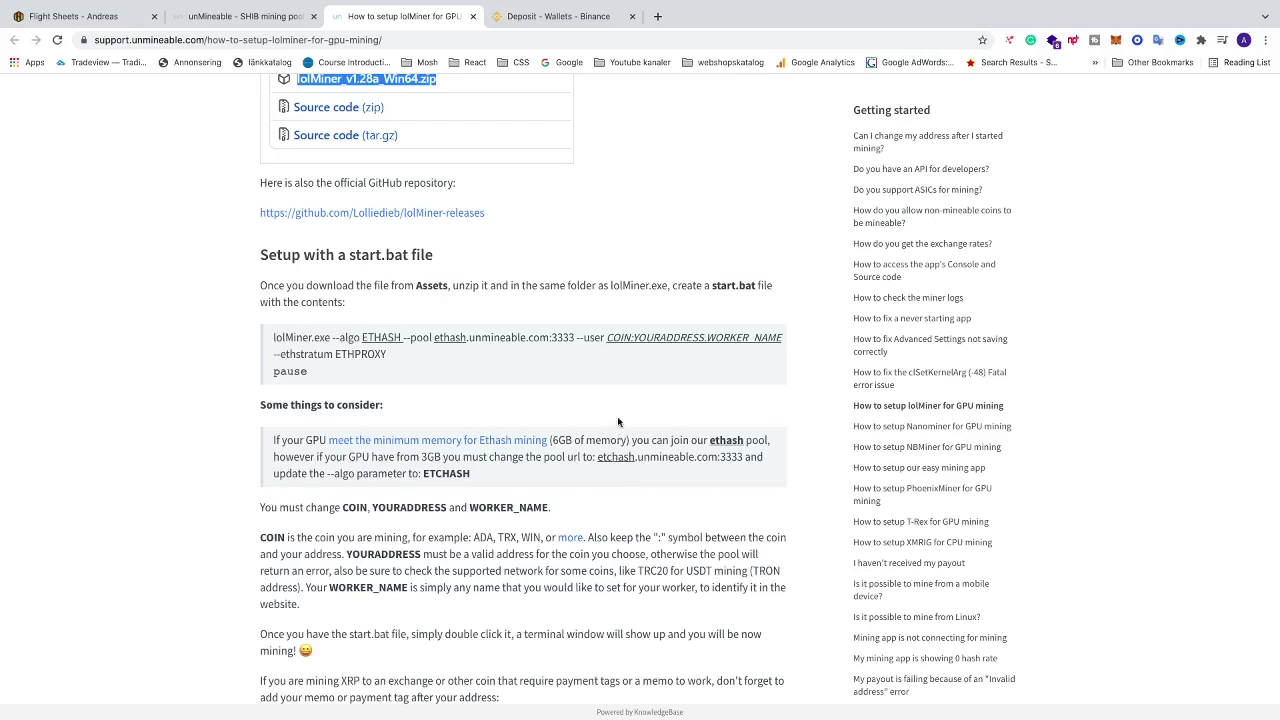
click(262, 18)
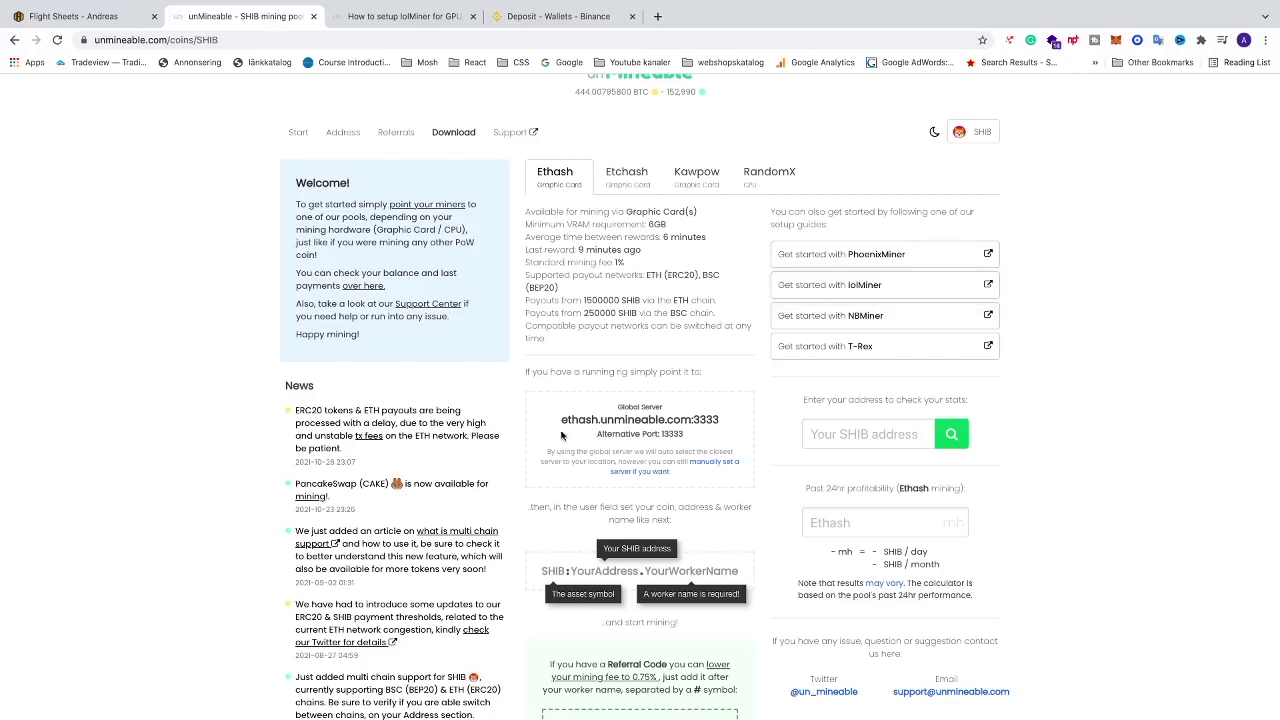
drag(565, 424, 728, 425)
click(685, 425)
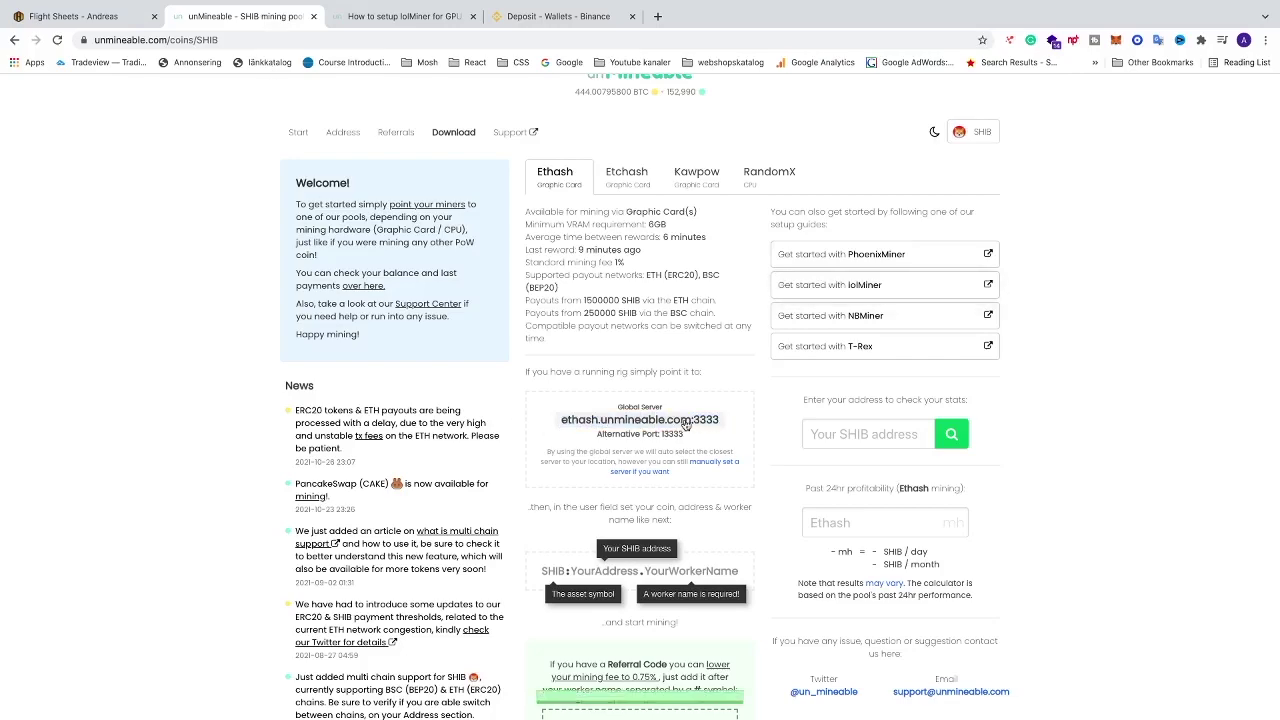
click(105, 22)
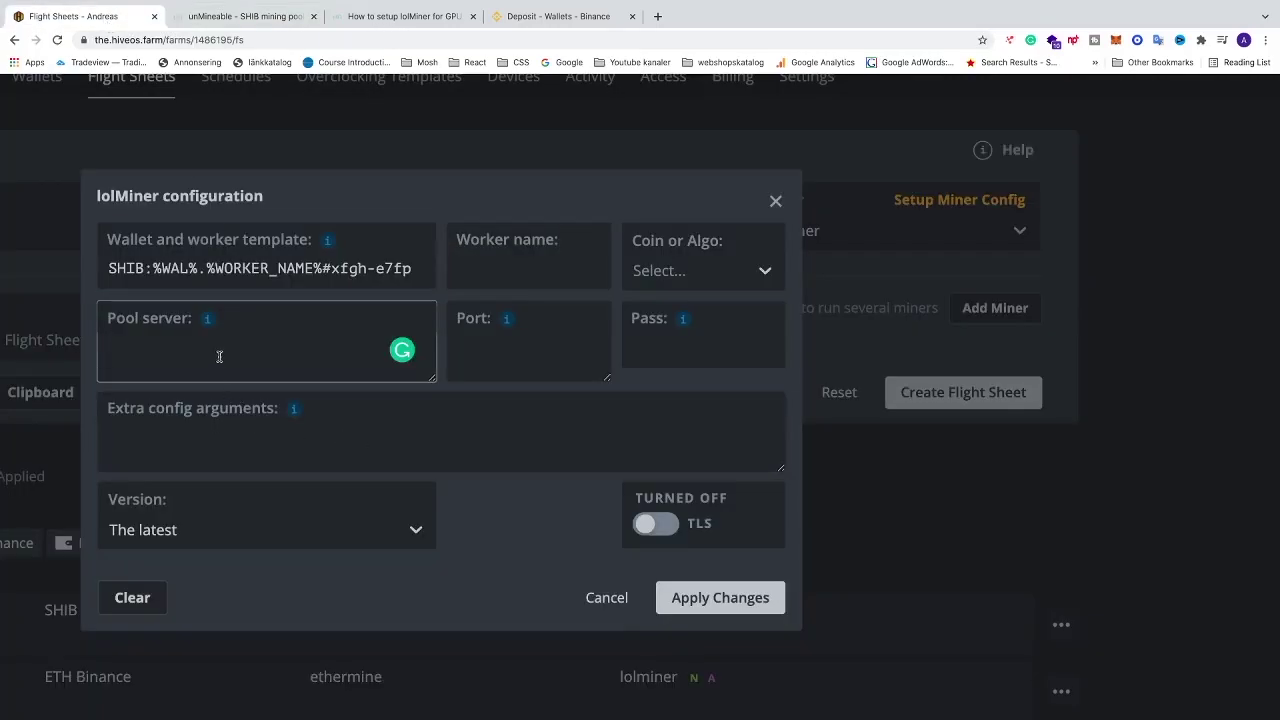
key(super+v)
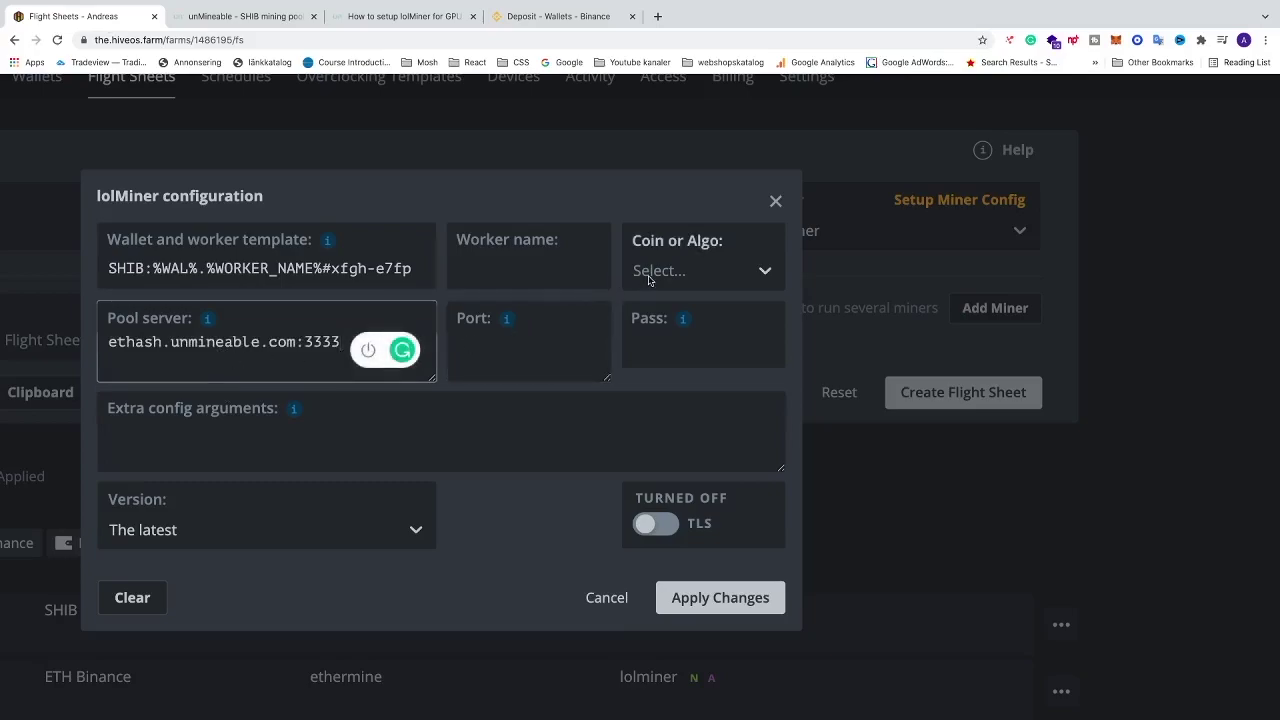
- Choose ETHASH as the lolMiner coin or algorithm
click(764, 273)
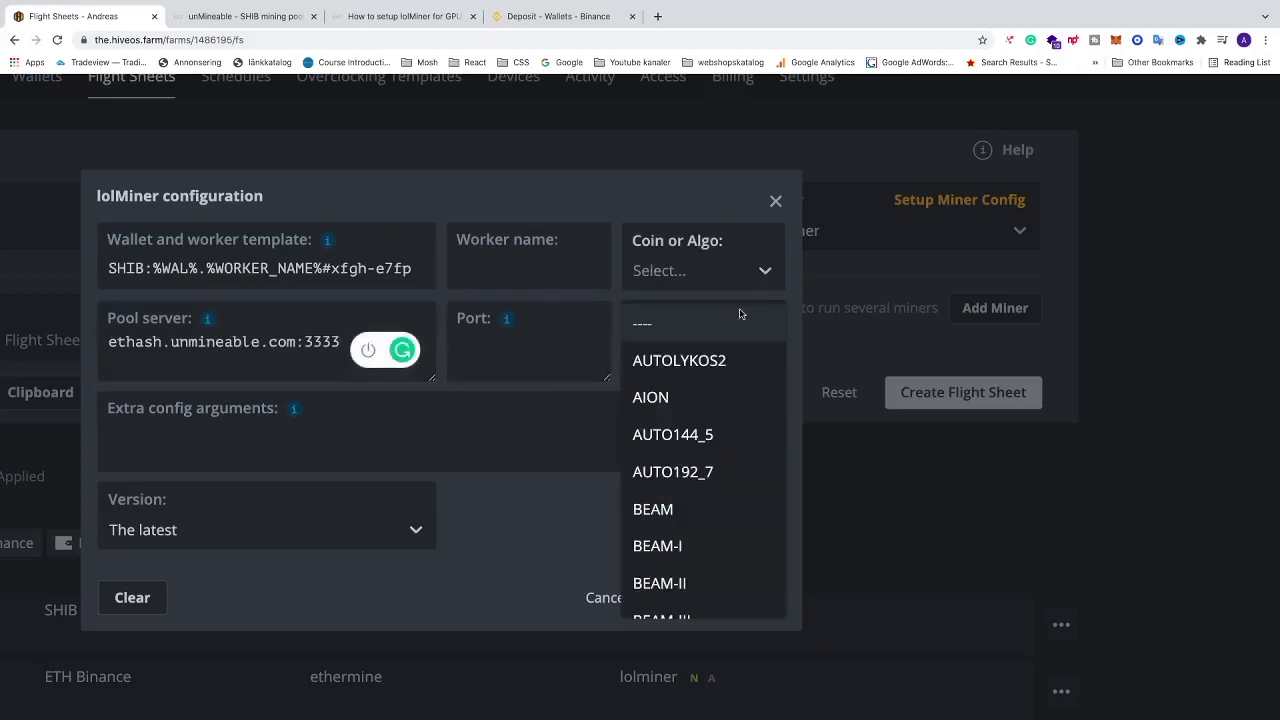
scroll(749, 491, down, 2)
scroll(746, 494, down, 5)
scroll(746, 494, down, 5)
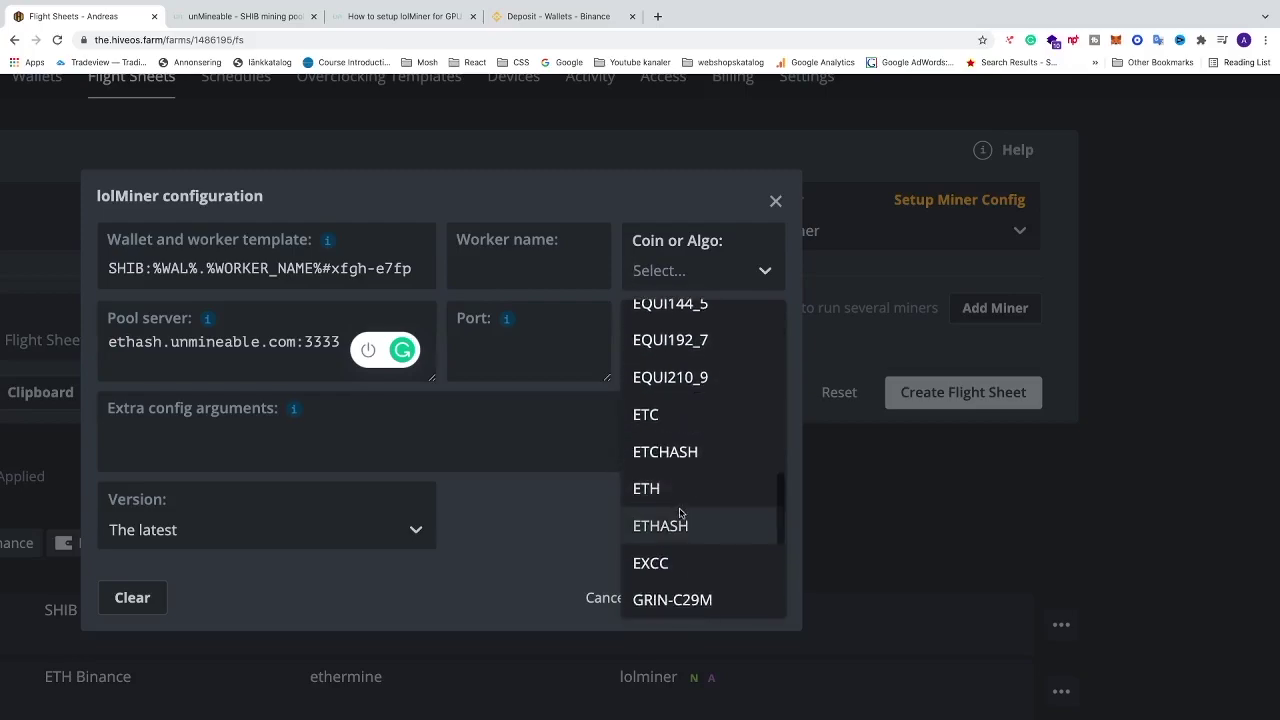
click(677, 526)
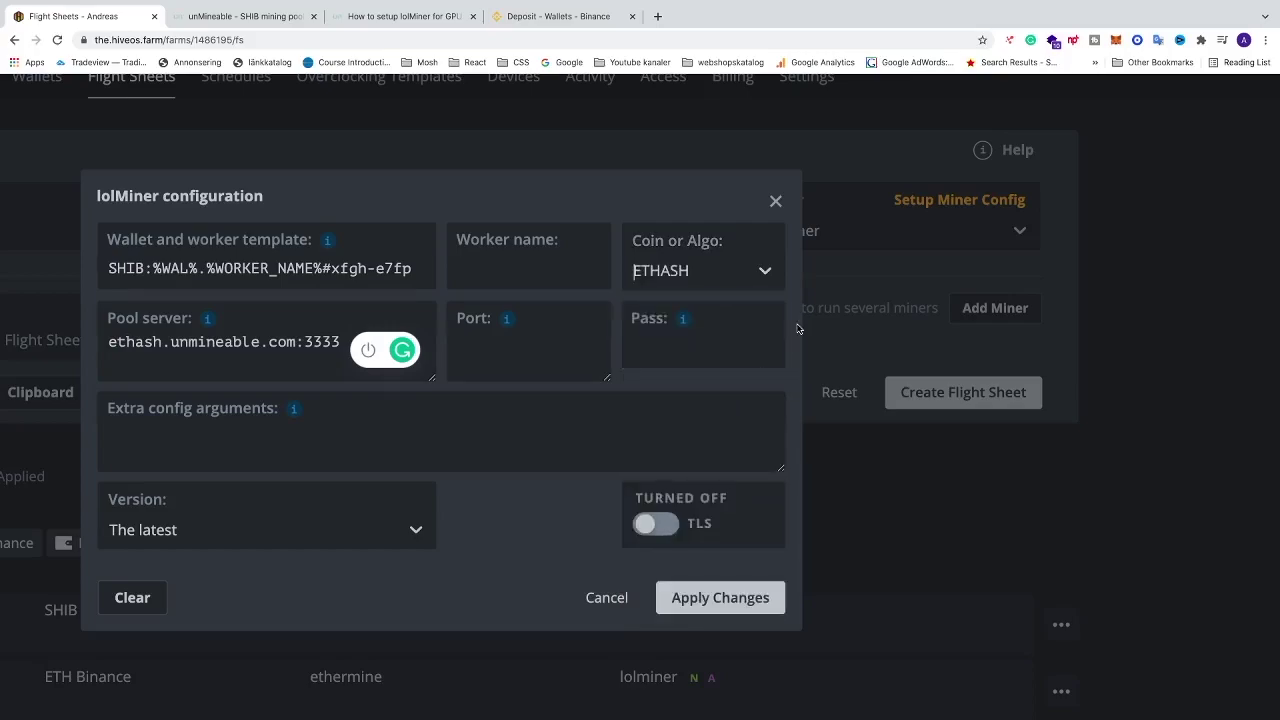
click(769, 276)
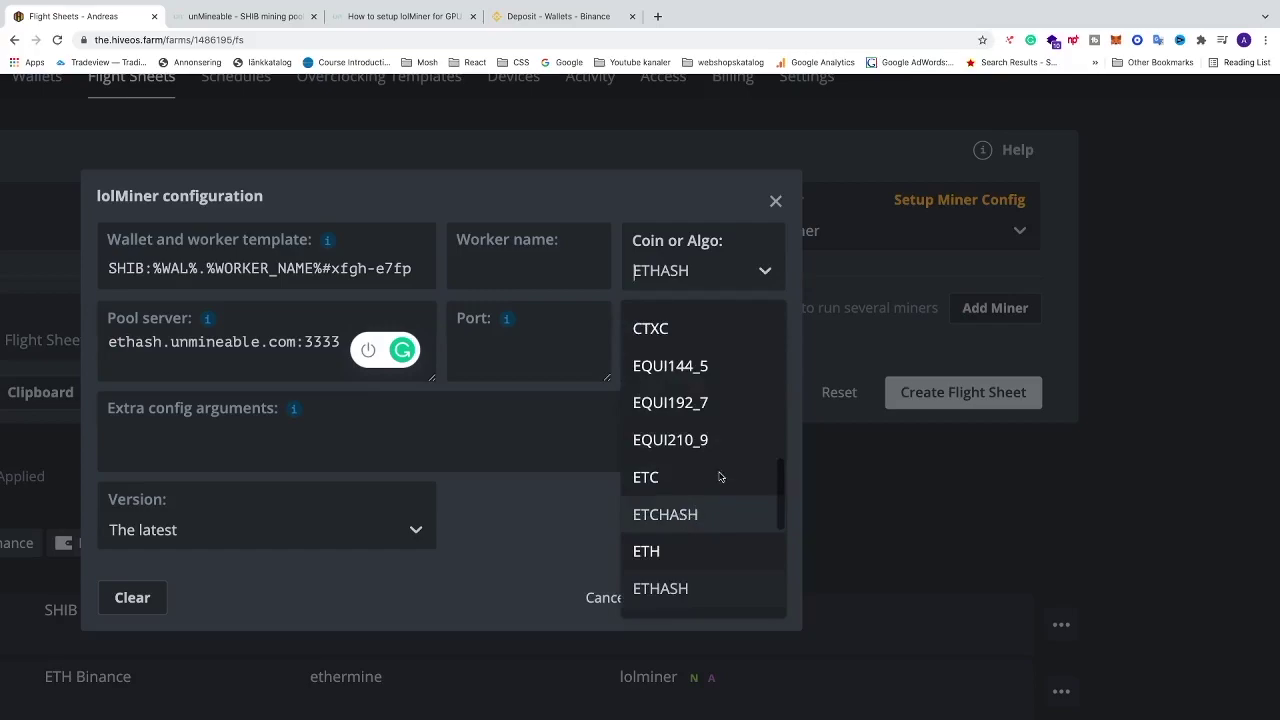
click(762, 271)
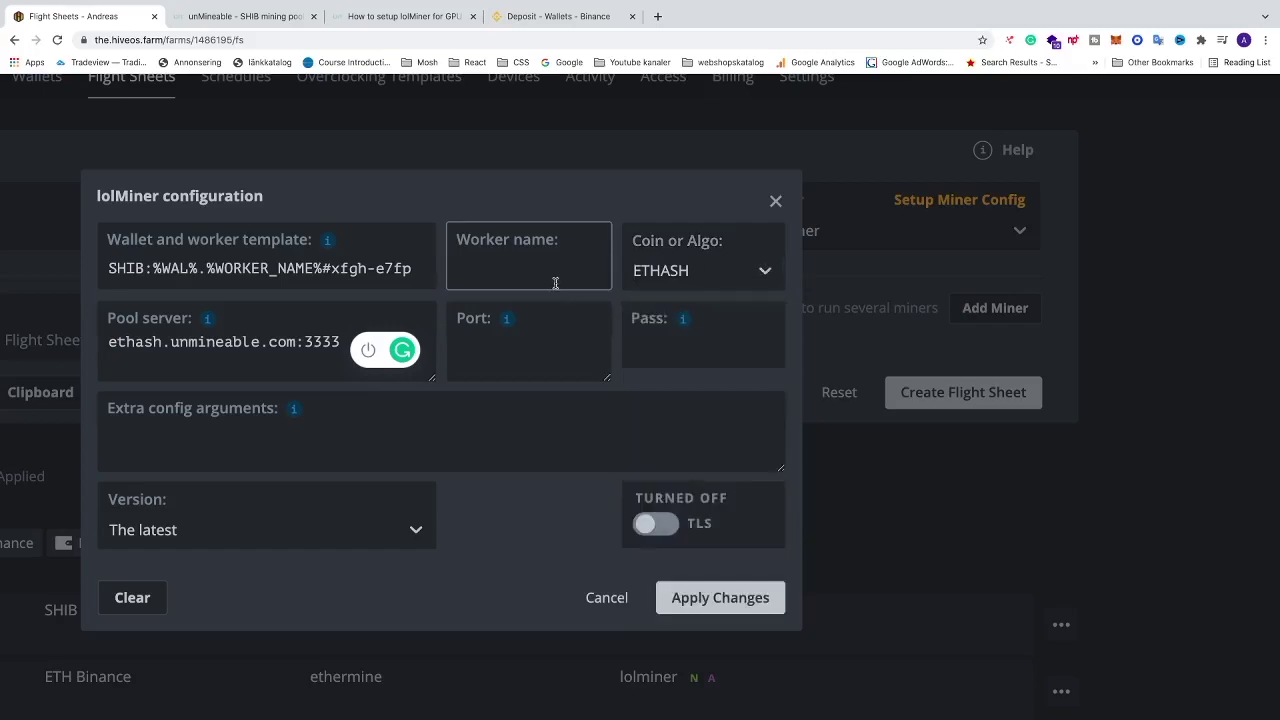
- Set the pool password to x, add --devices NVIDIA, and apply the lolMiner configuration
click(648, 349)
text(x)
scroll(421, 395, down, 1)
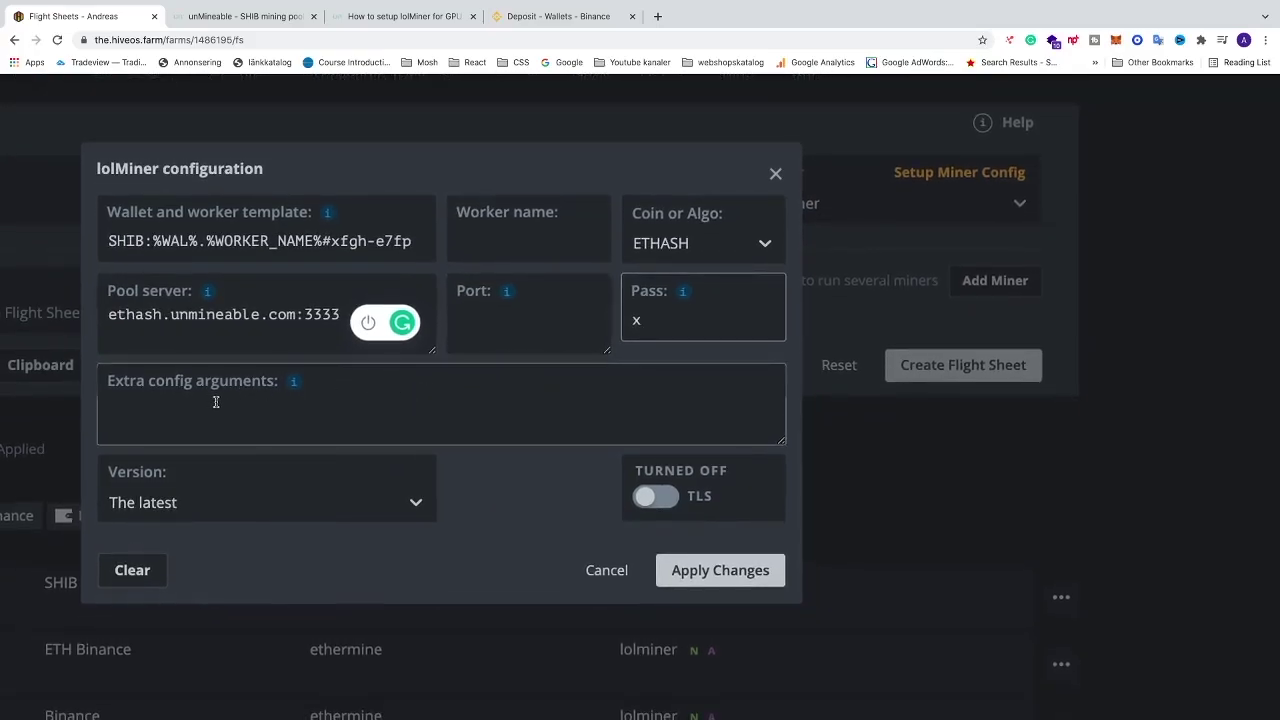
mouse_move(295, 386)
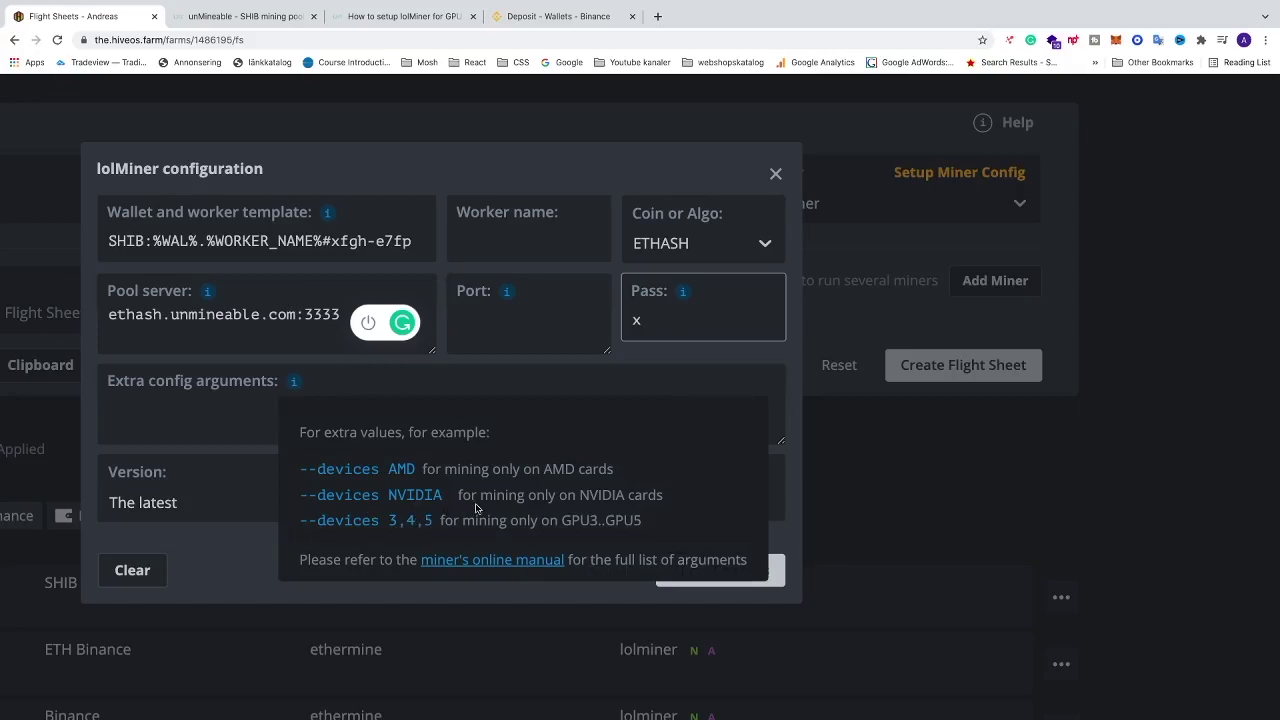
click(414, 499)
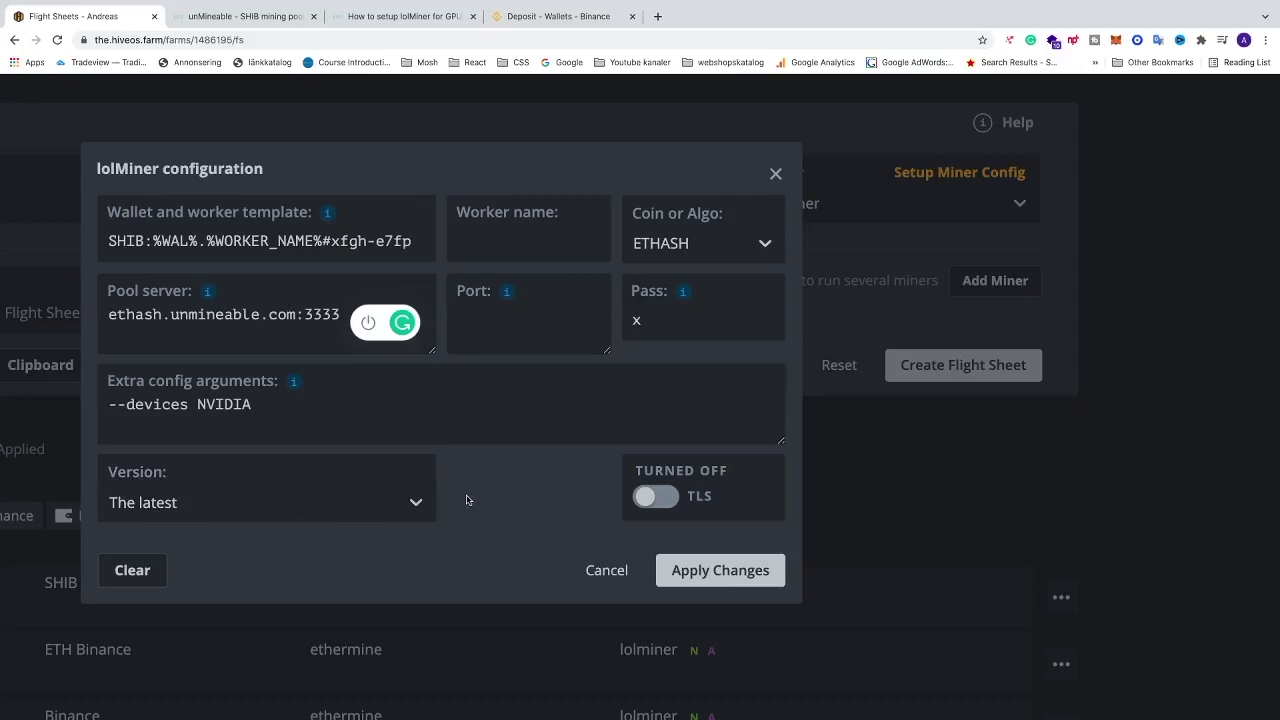
click(683, 572)
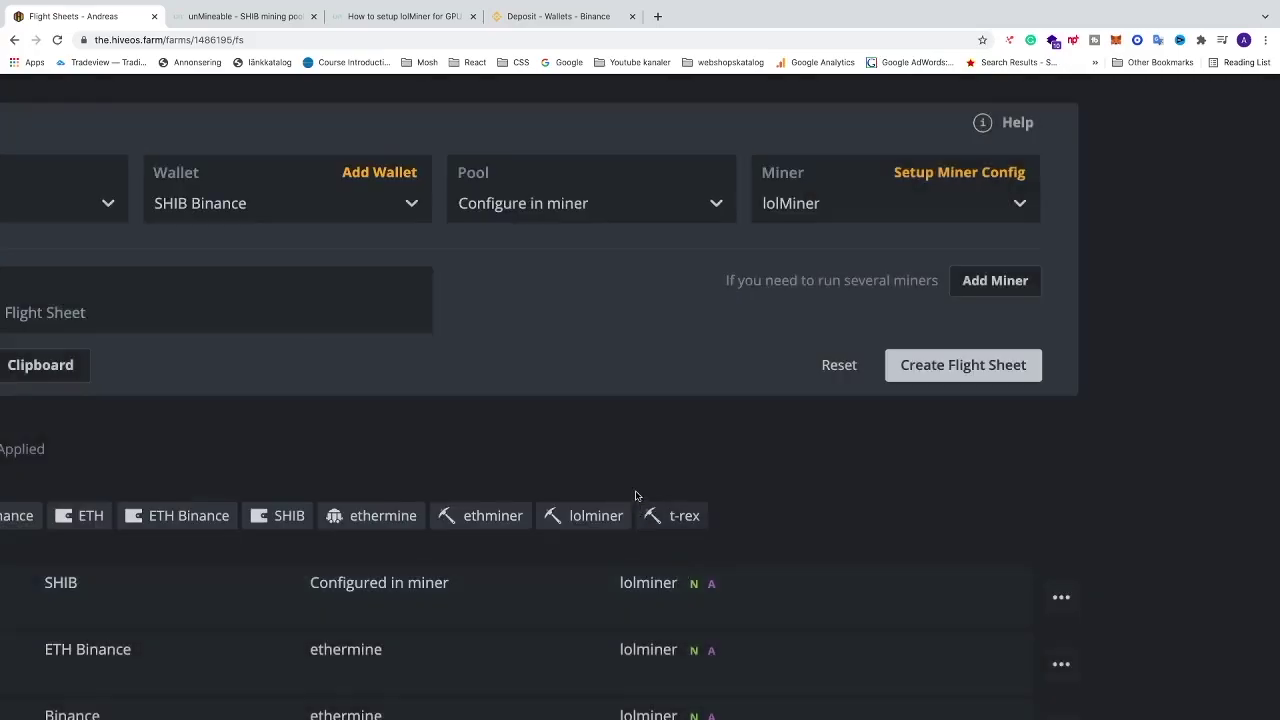
- Name the flight sheet 'SHIB Flight Sheet NEW' and create it
scroll(368, 320, left, 3)
click(368, 320)
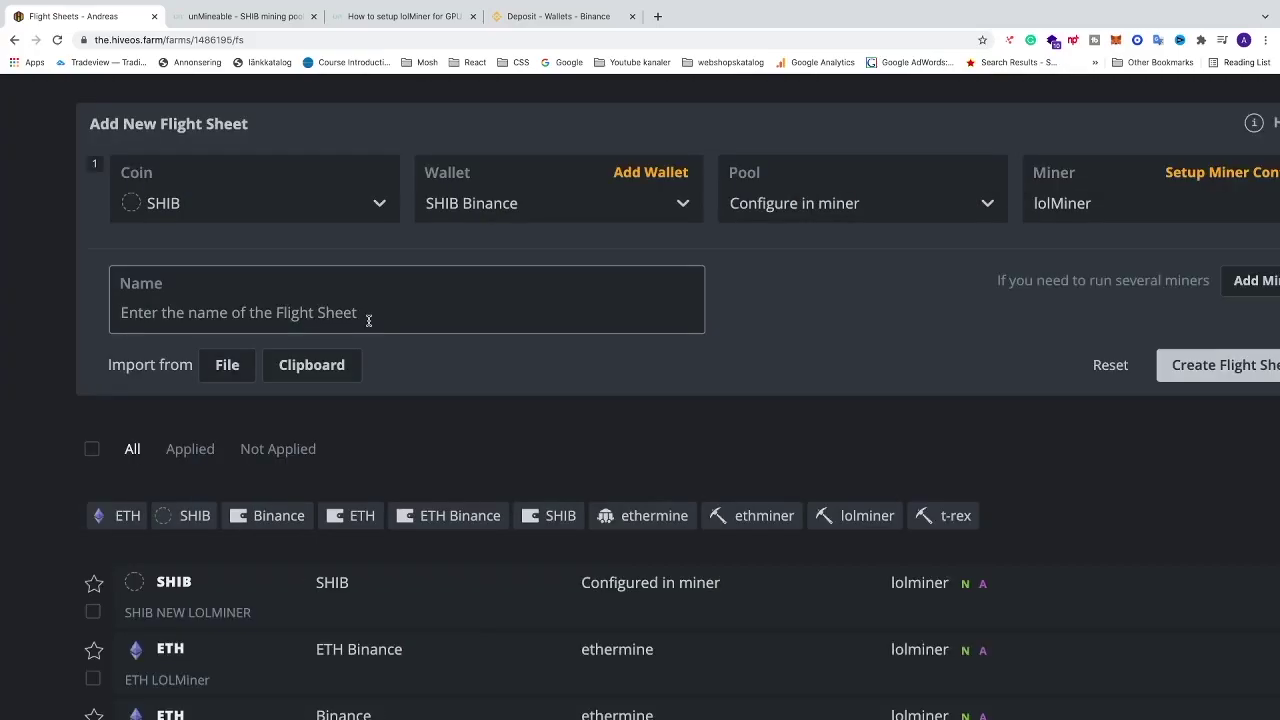
text(SHIB)
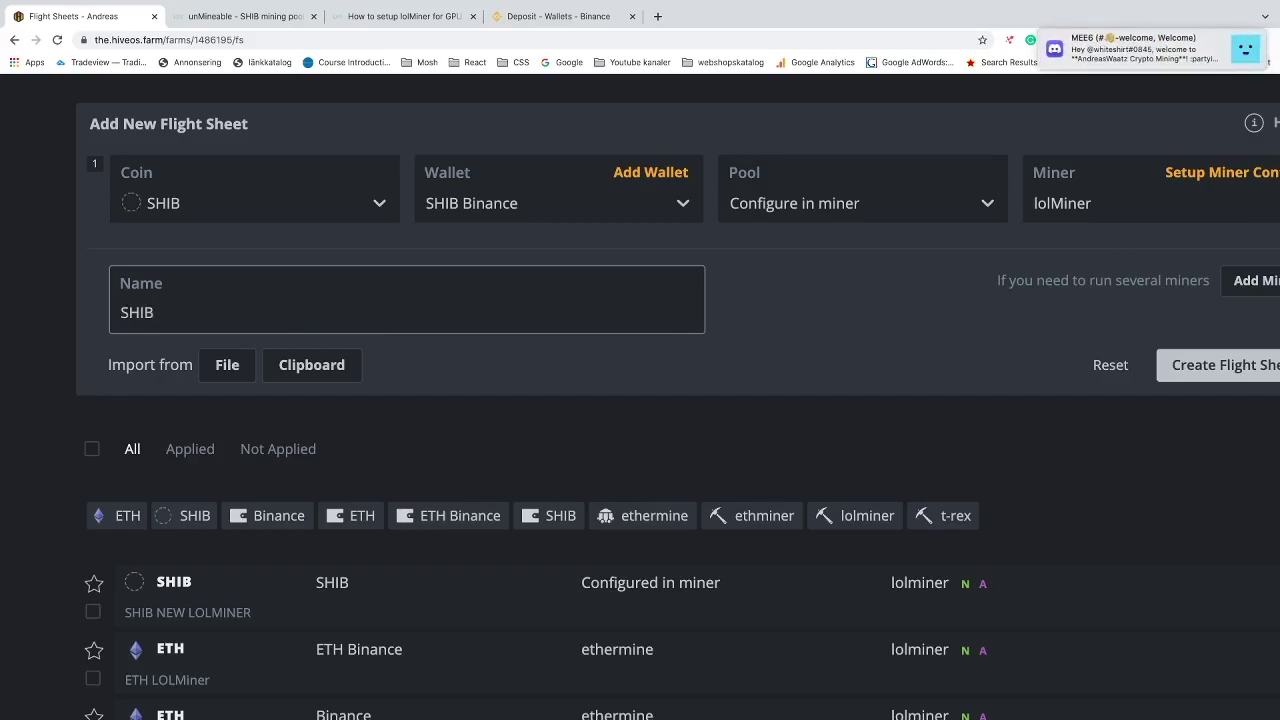
text( Flight Sheet NEW)
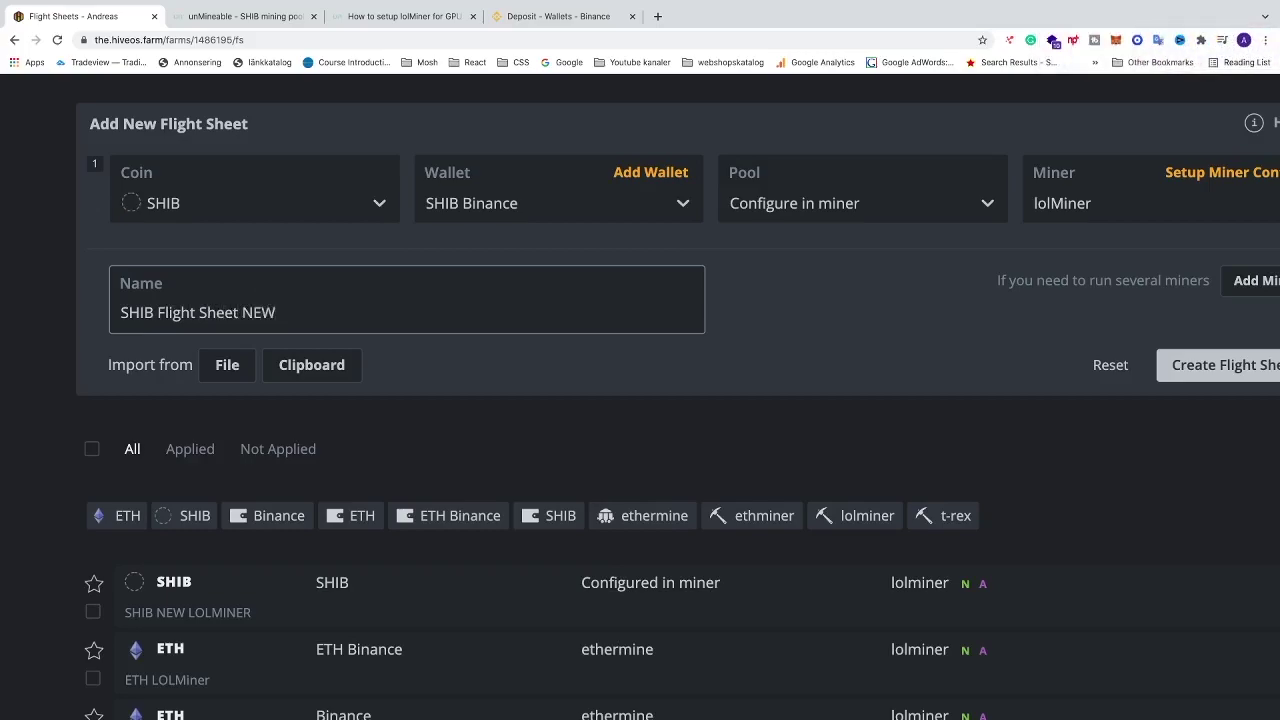
scroll(397, 326, right, 5)
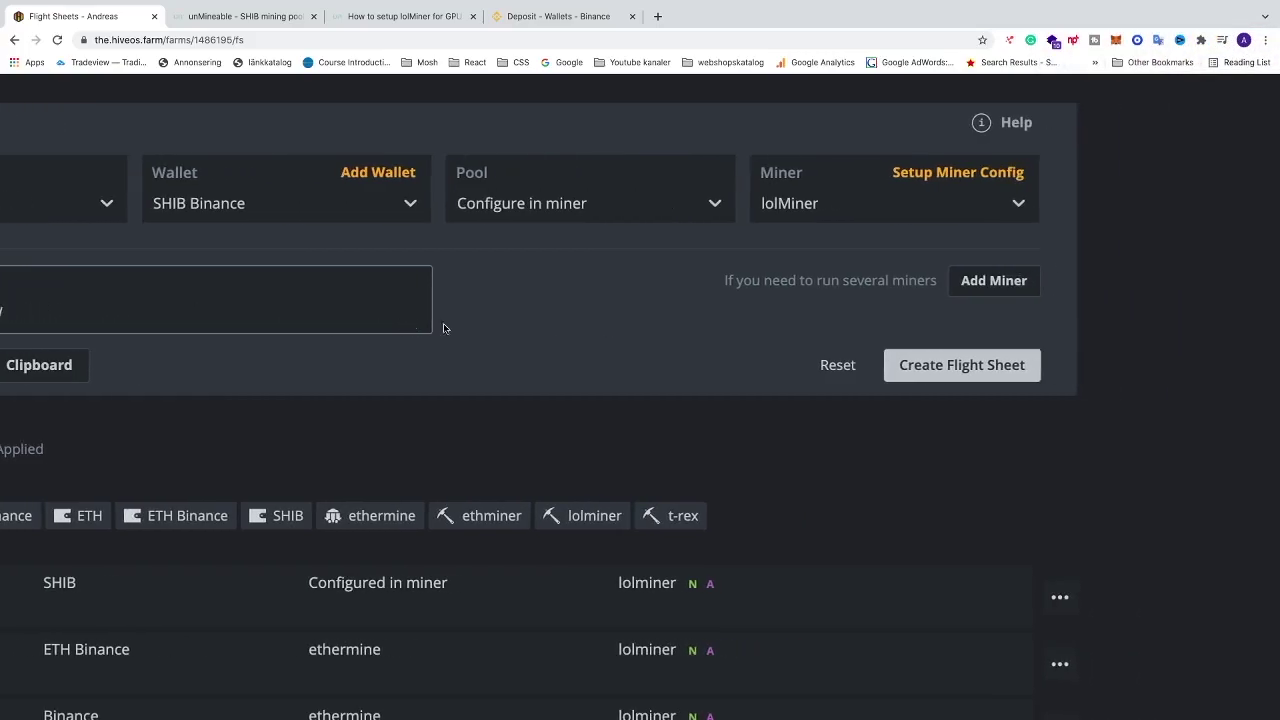
click(912, 367)
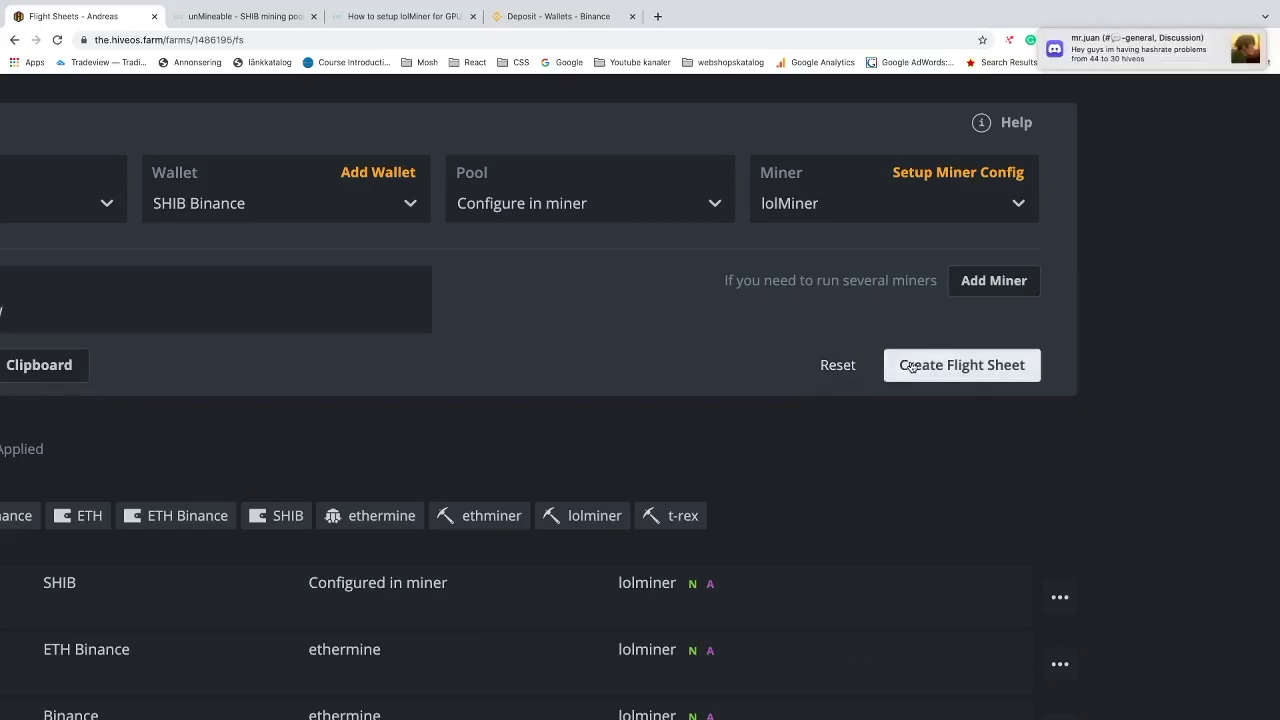
key(ctrl+minus)
key(ctrl+minus)
key(ctrl+minus)
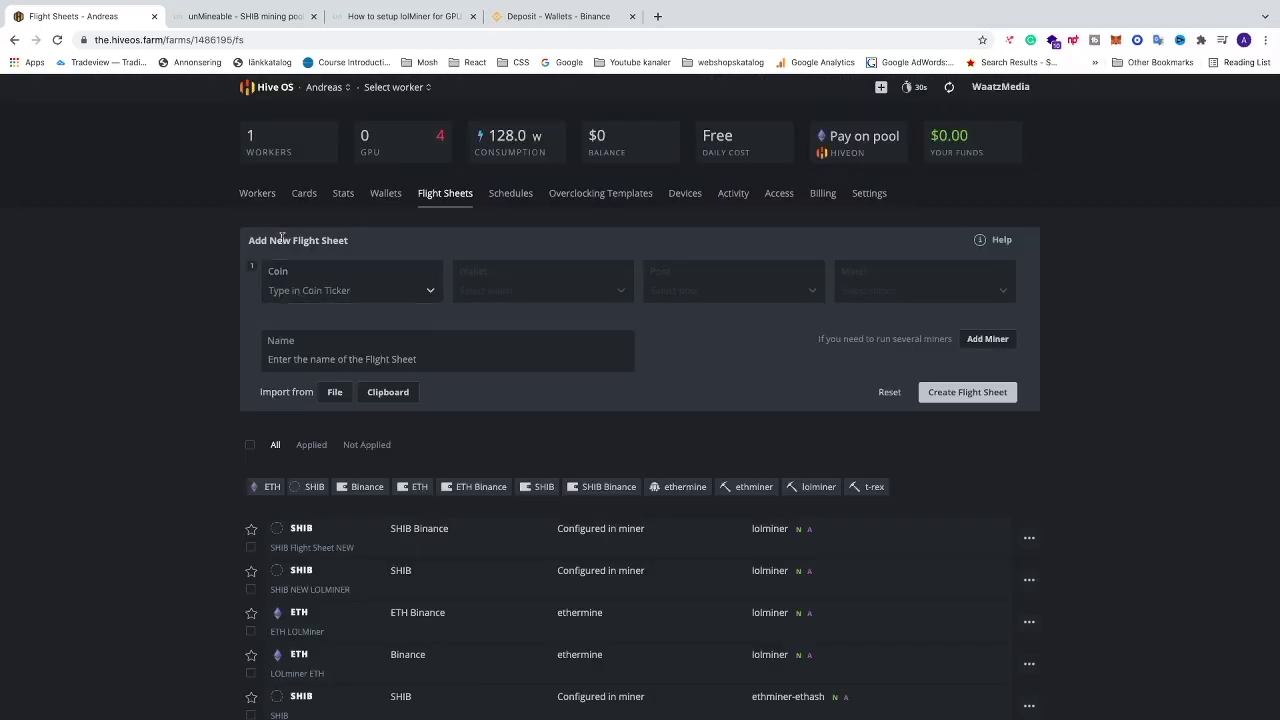
- Launch SHIB Flight Sheet NEW on worker Suns, then view the rig's Overview
click(258, 194)
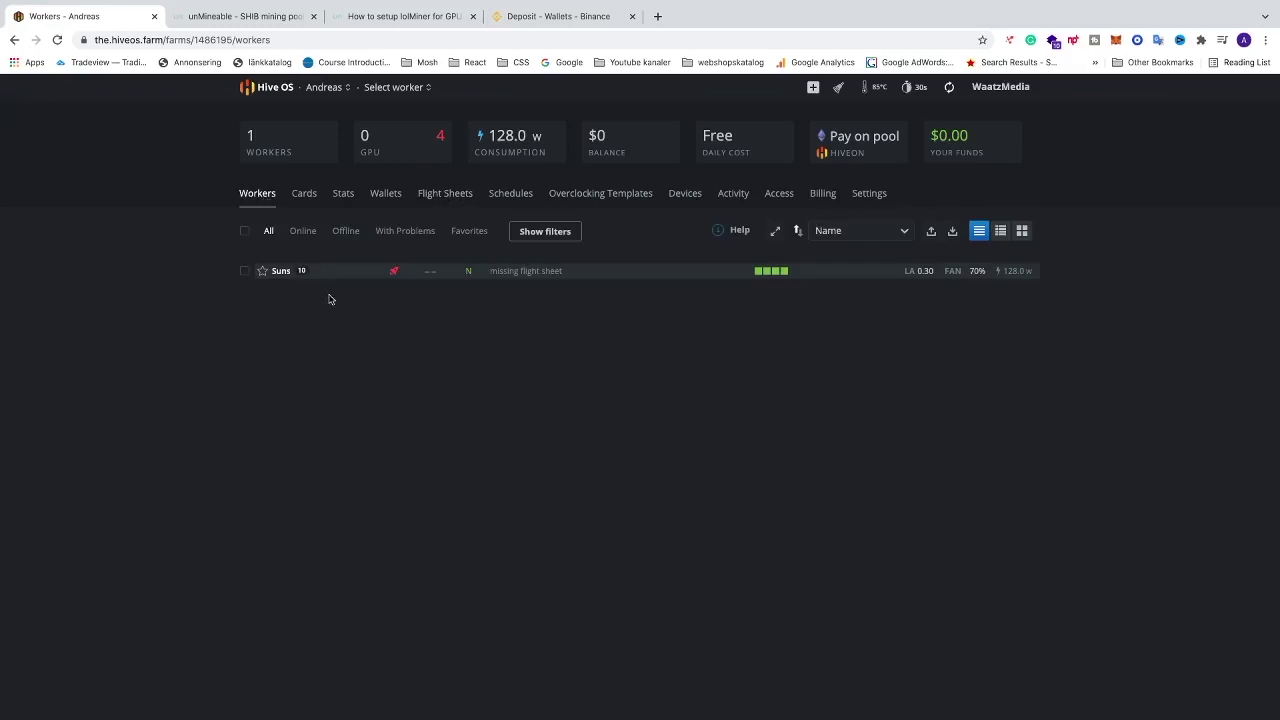
click(281, 271)
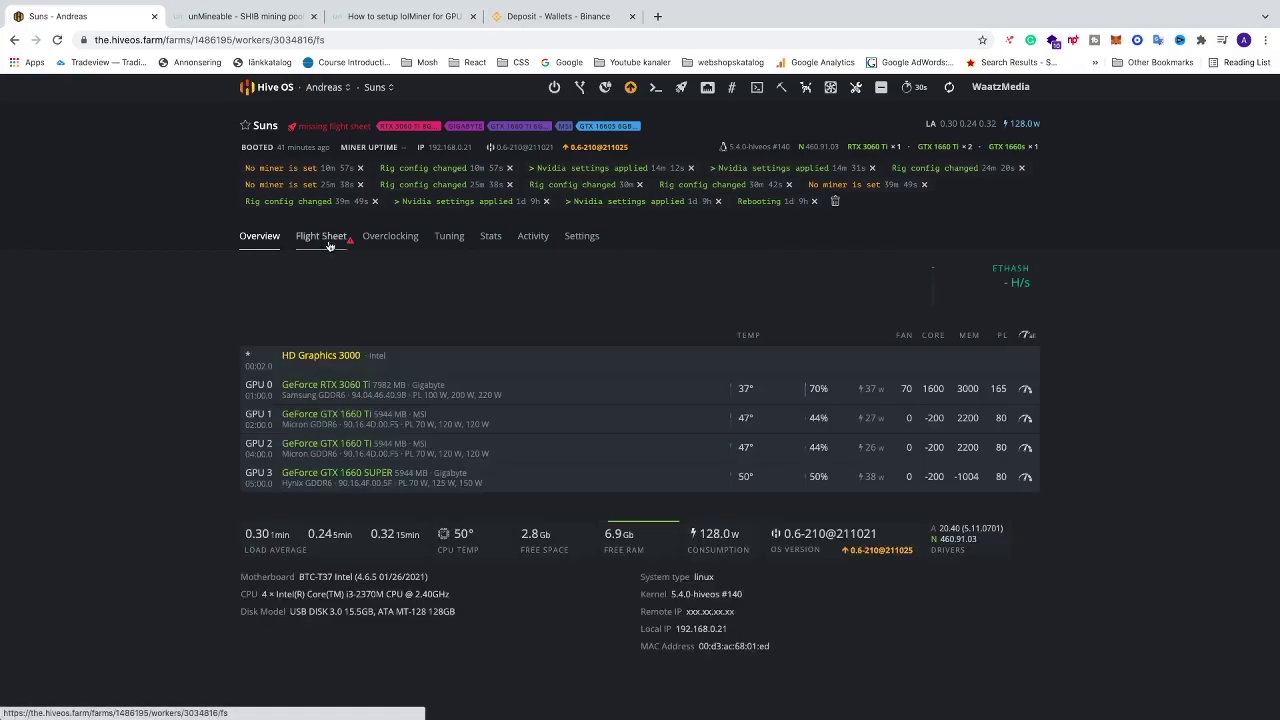
click(329, 245)
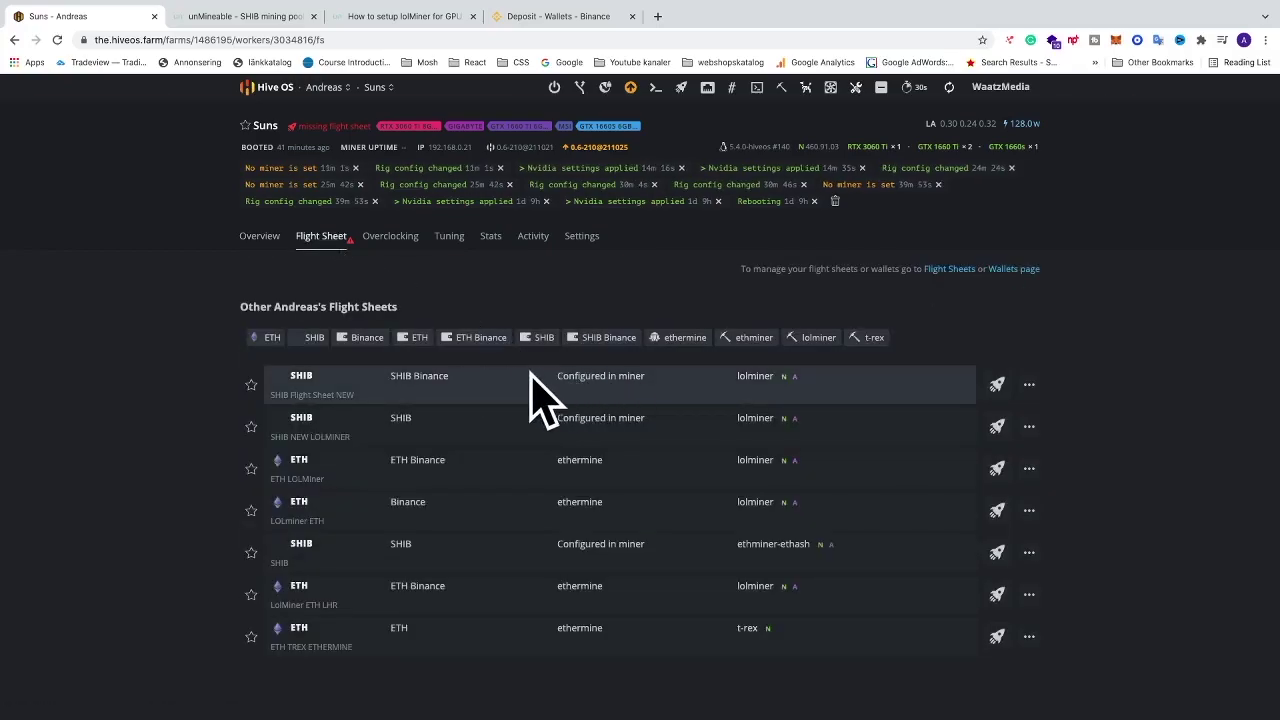
scroll(285, 397, up, 5)
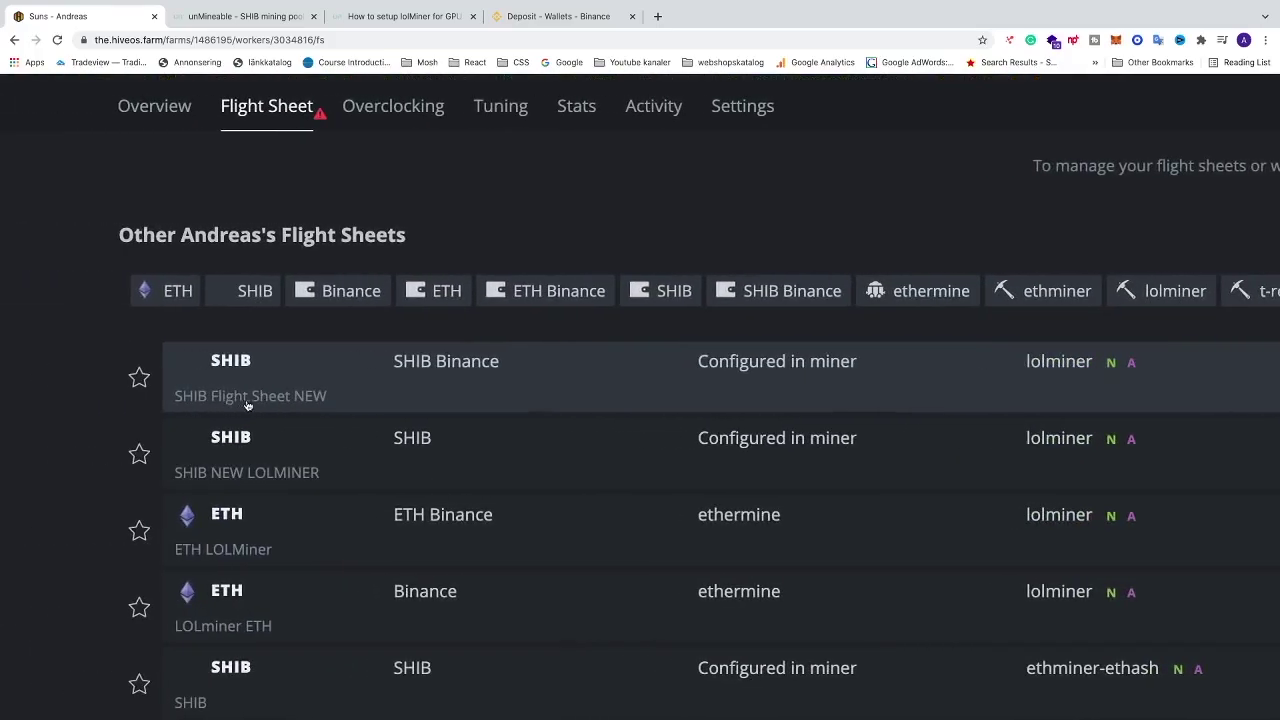
scroll(312, 402, right, 7)
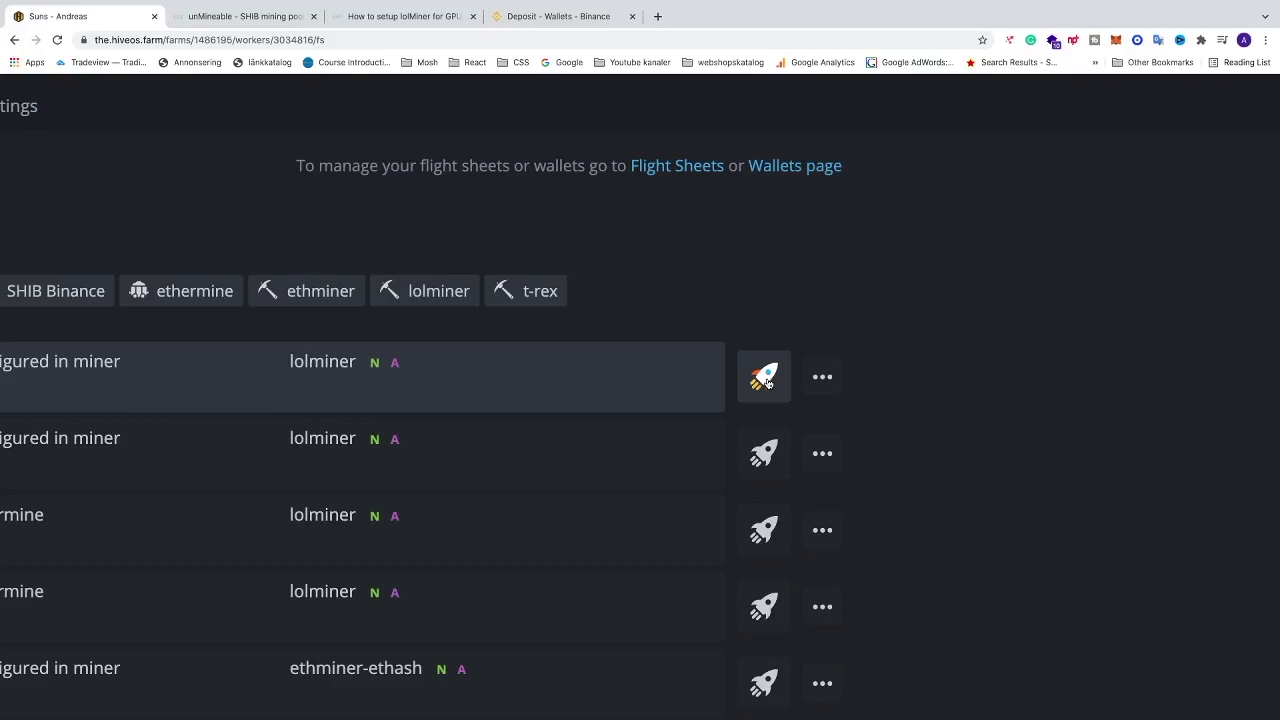
click(765, 380)
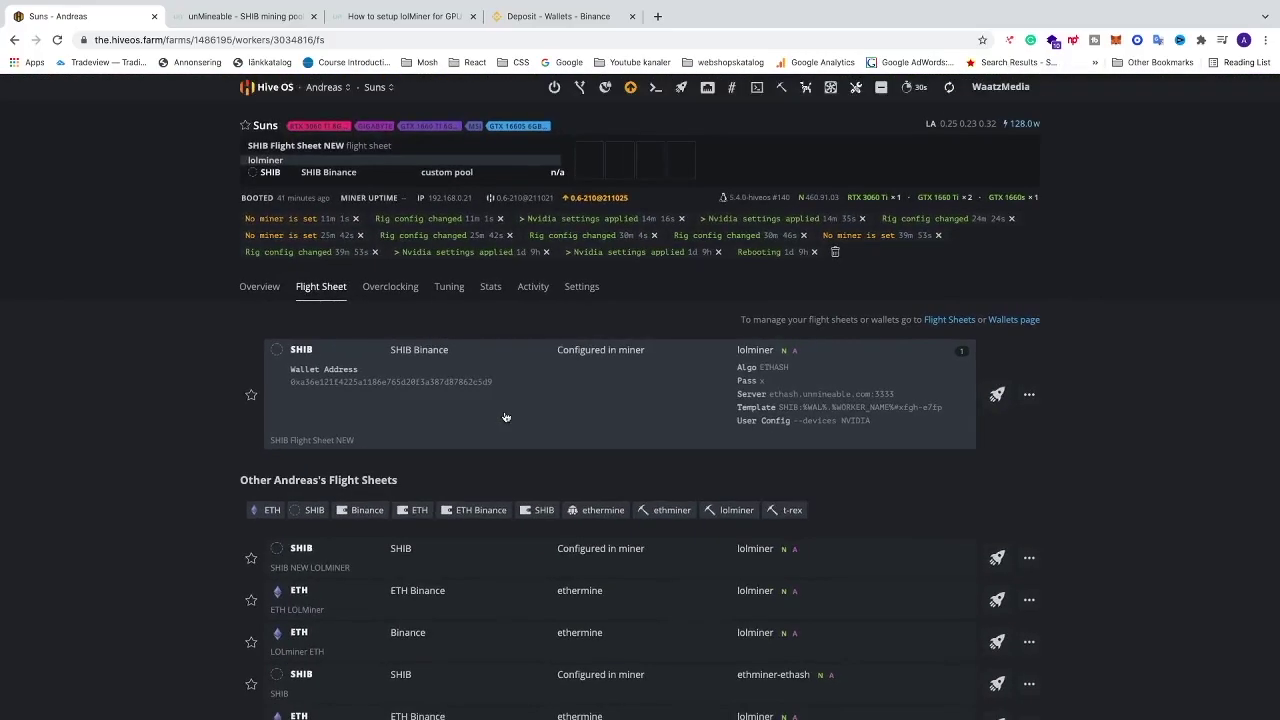
click(320, 205)
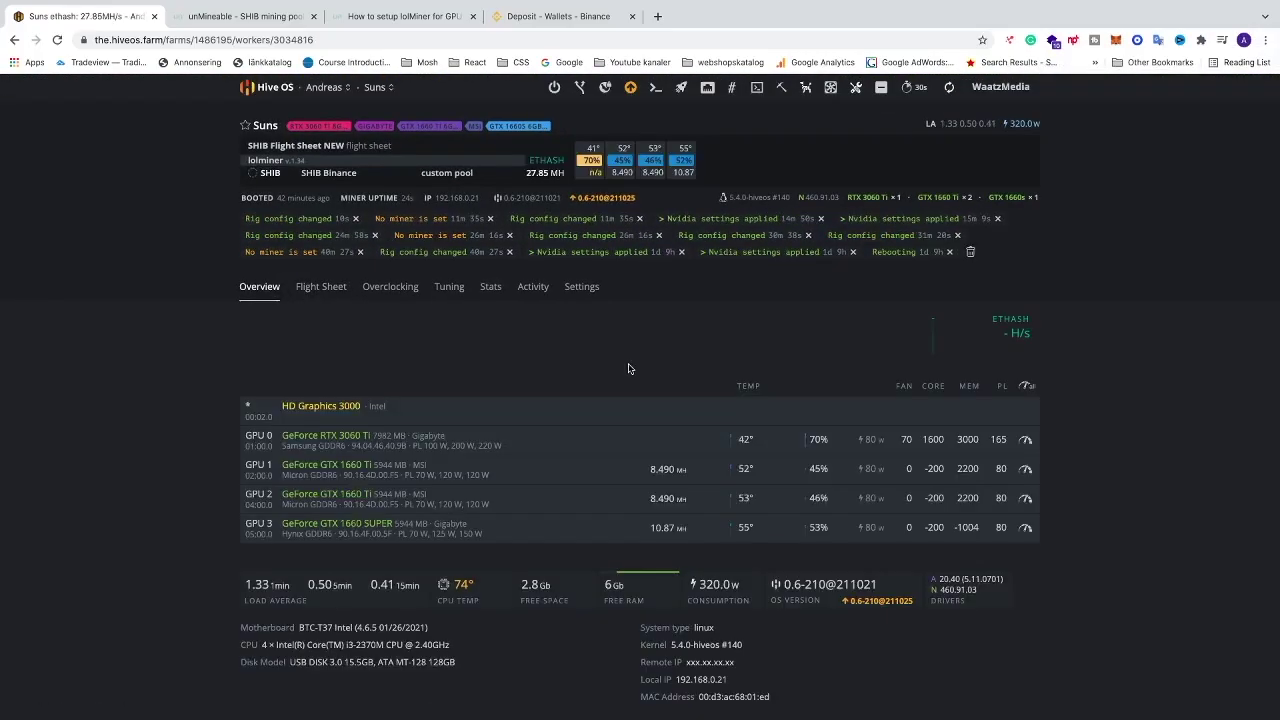
- Reload the Suns overview to confirm about 135.5 MH ETHASH, then switch to unMineable
click(57, 41)
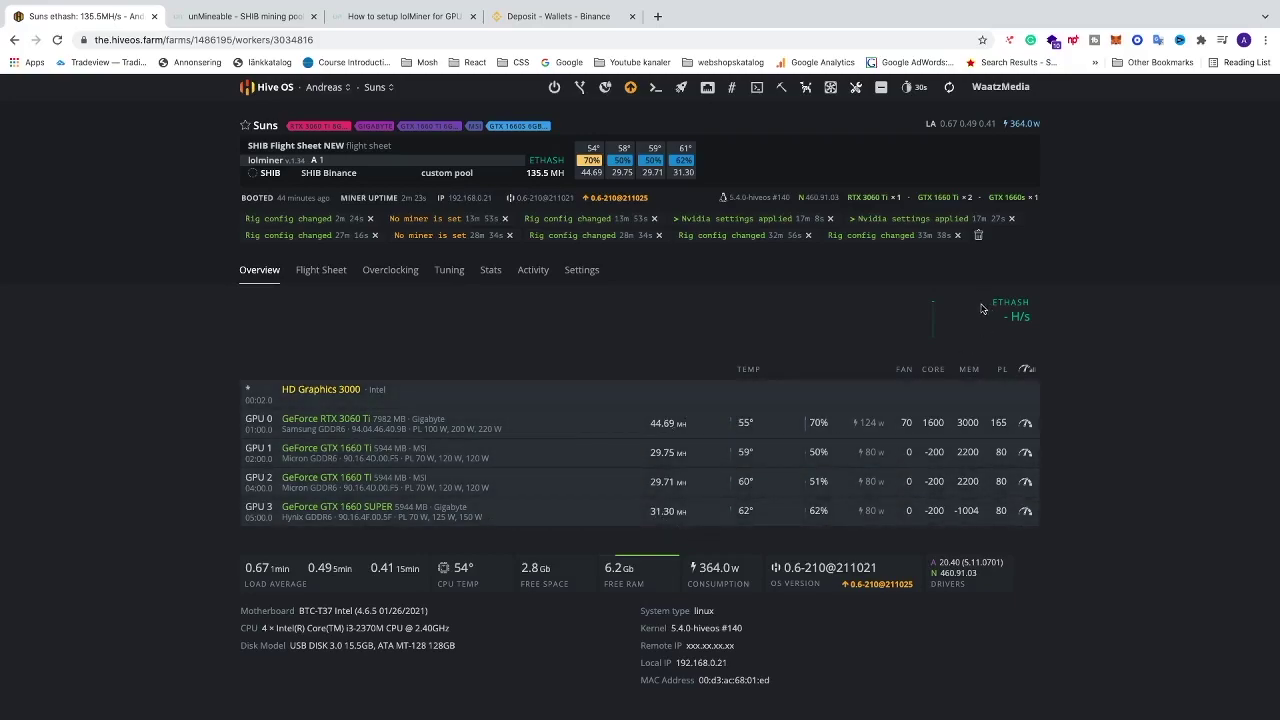
scroll(356, 171, up, 5)
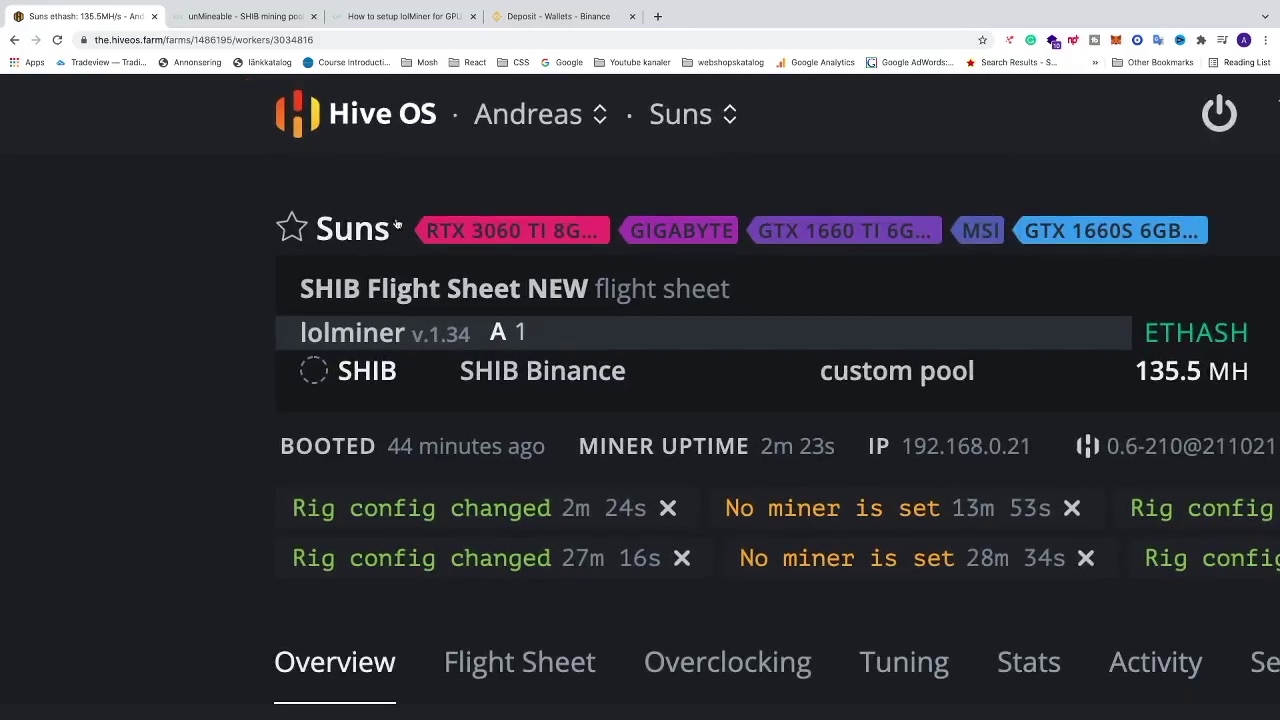
scroll(552, 306, right, 3)
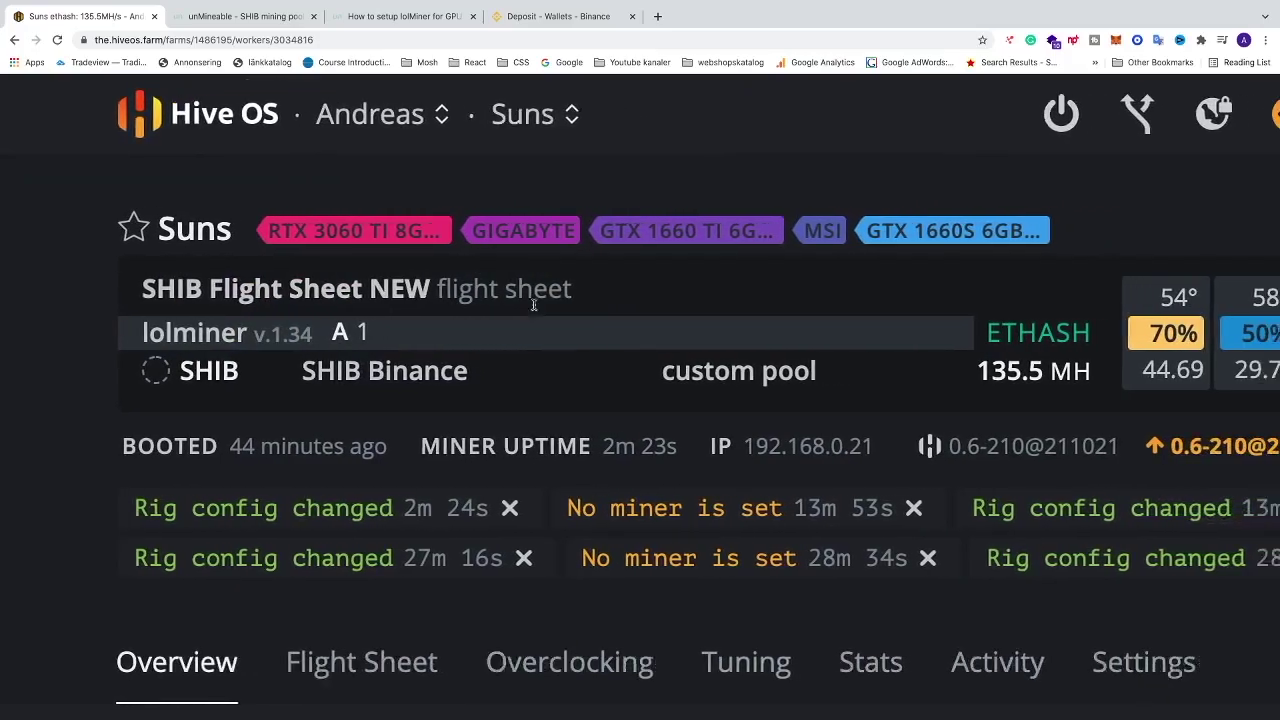
scroll(533, 305, right, 2)
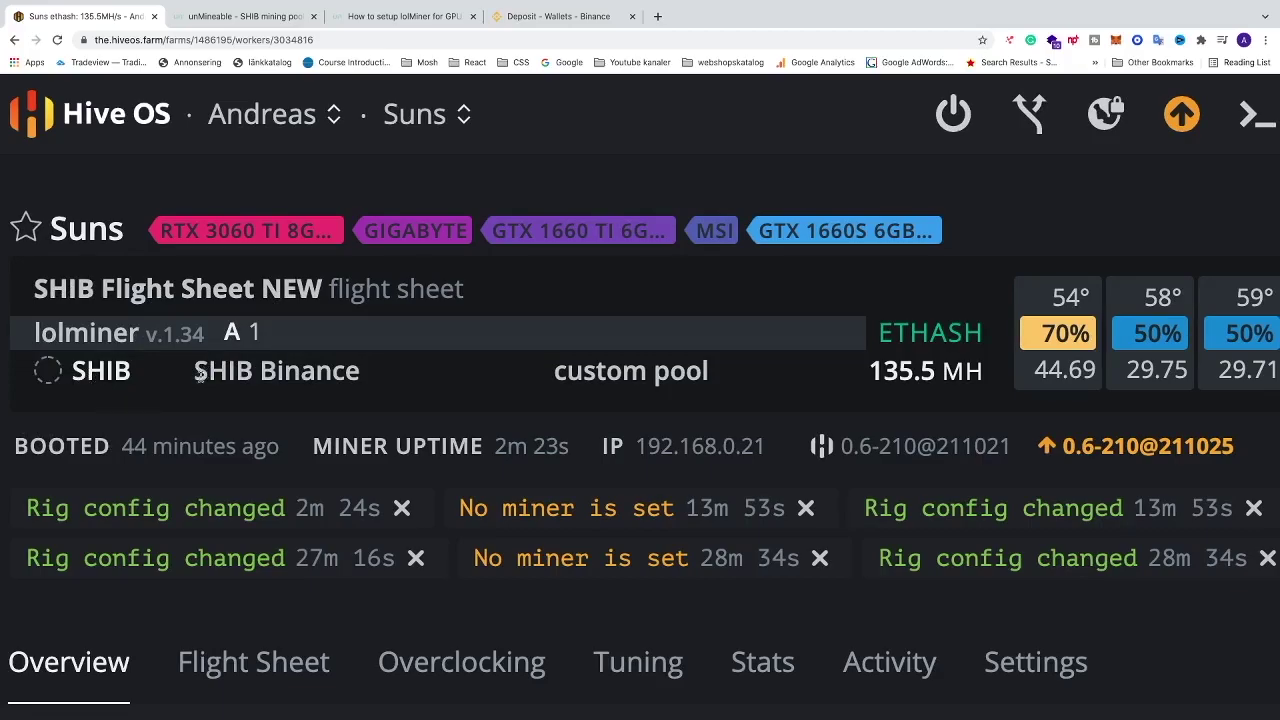
scroll(440, 374, right, 1)
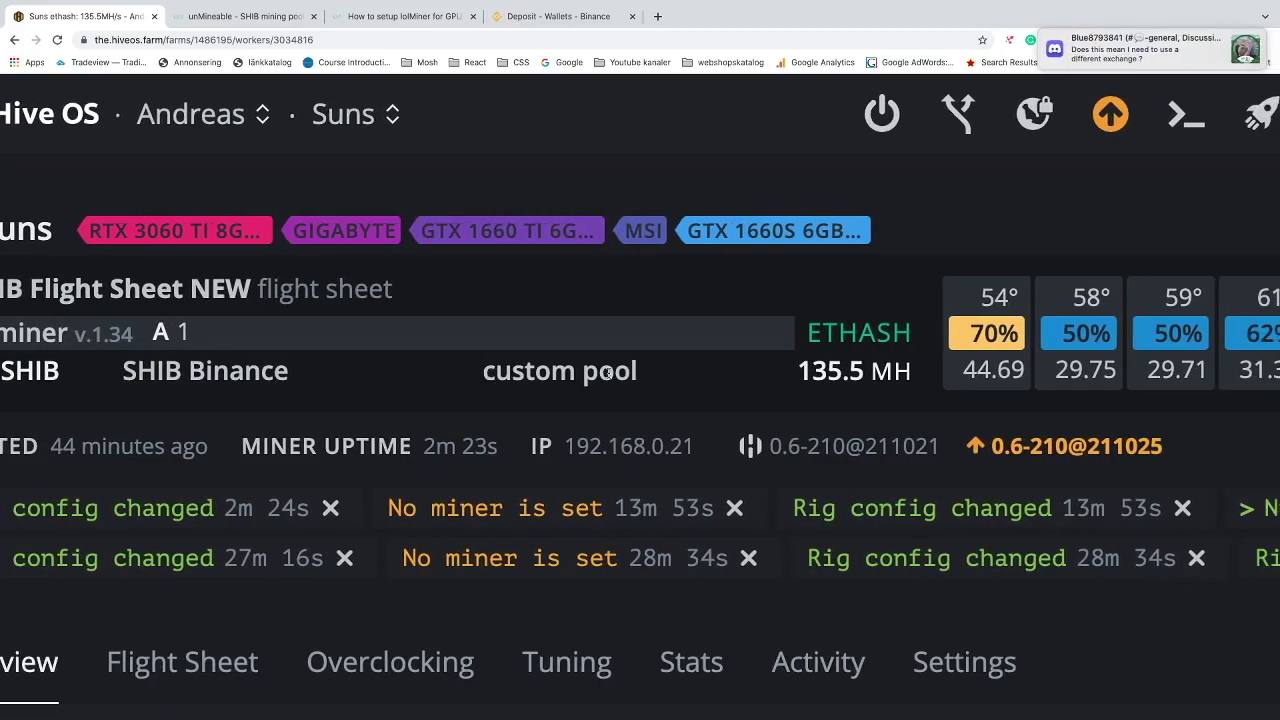
scroll(647, 376, right, 3)
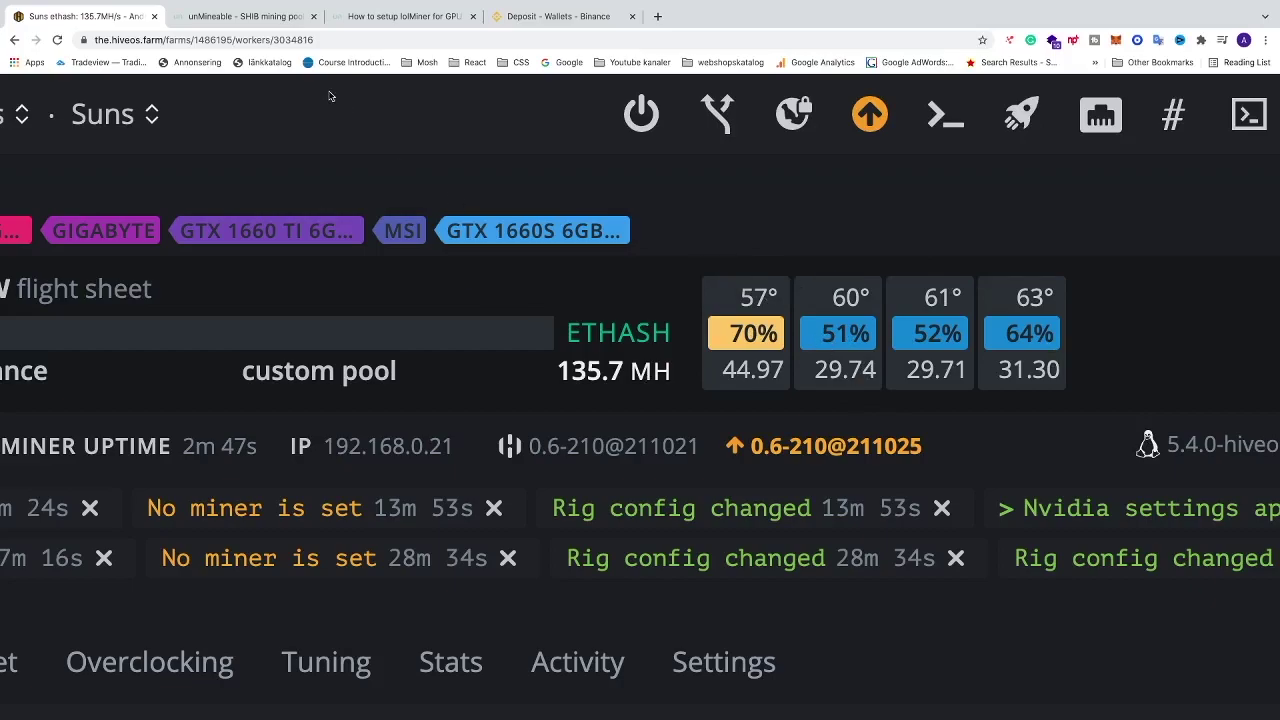
click(247, 20)
- Return to the unMineable coin list and open the SHIBA INU address stats
key(alt+Left)
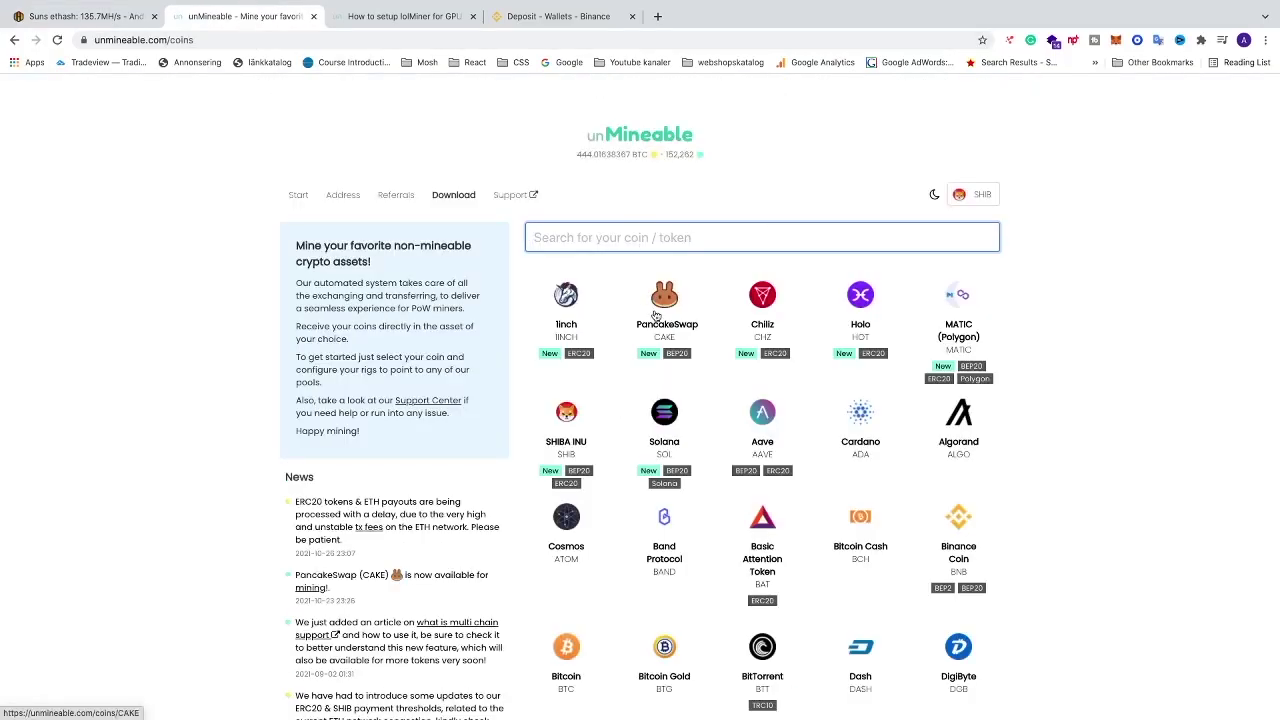
click(566, 448)
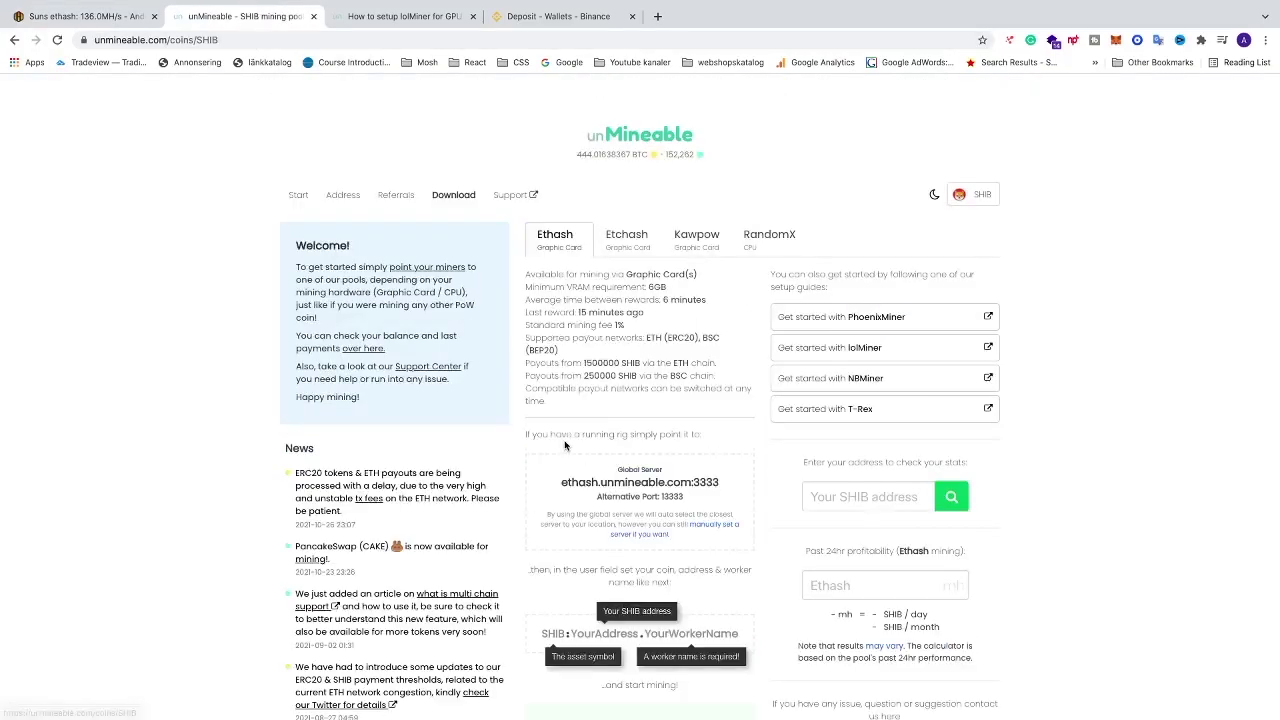
click(347, 197)
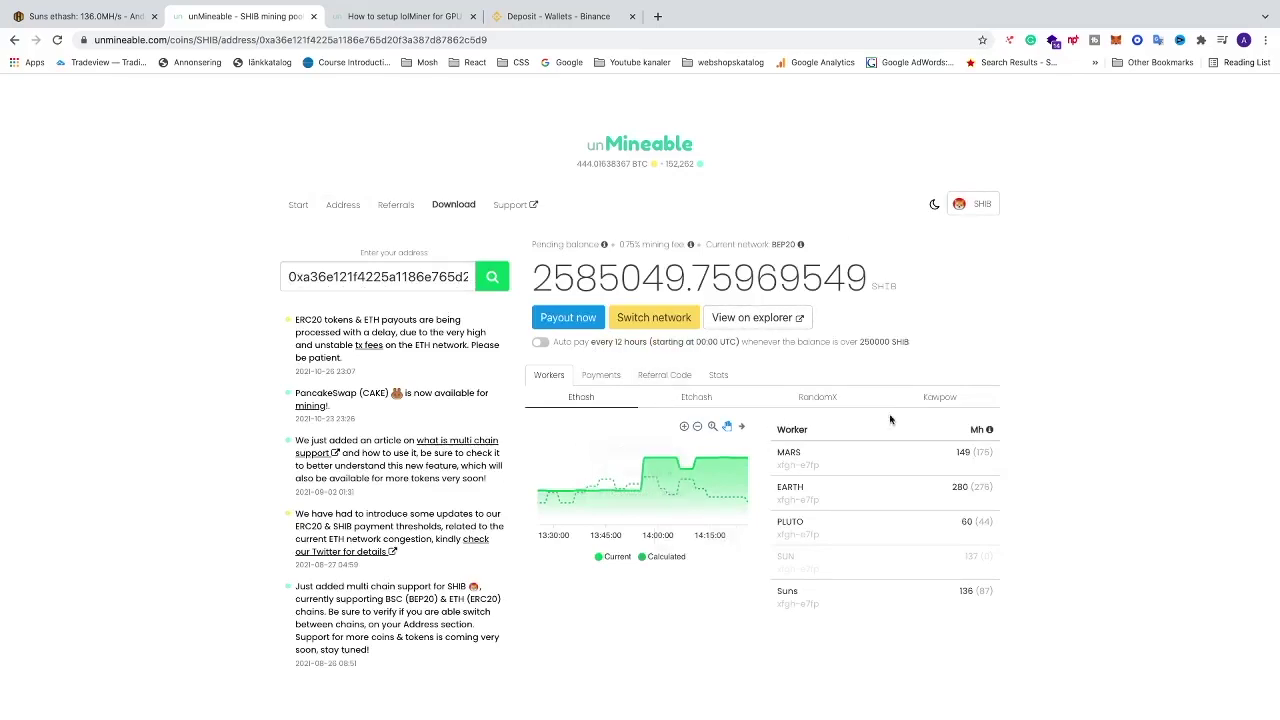
- Review the 2585049.75969549 SHIB pending BEP20 balance and the Suns worker at 136 Mh
mouse_move(741, 501)
scroll(883, 580, up, 5)
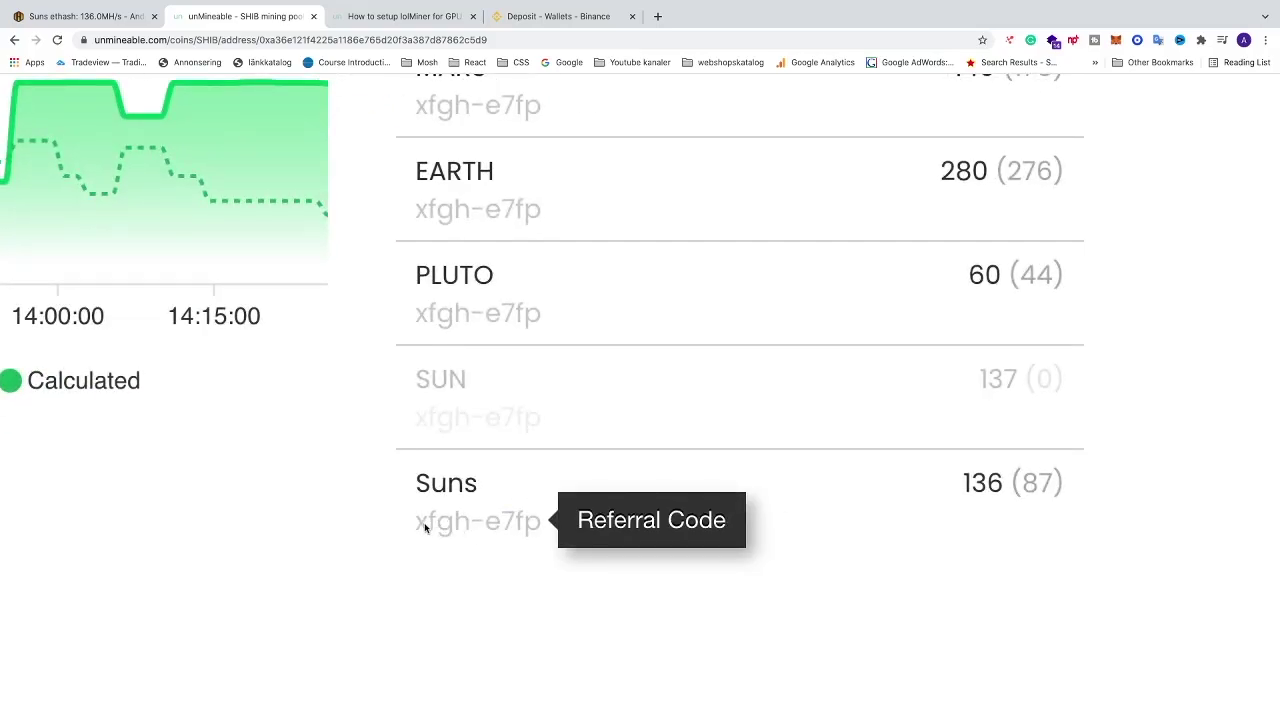
scroll(466, 607, down, 5)
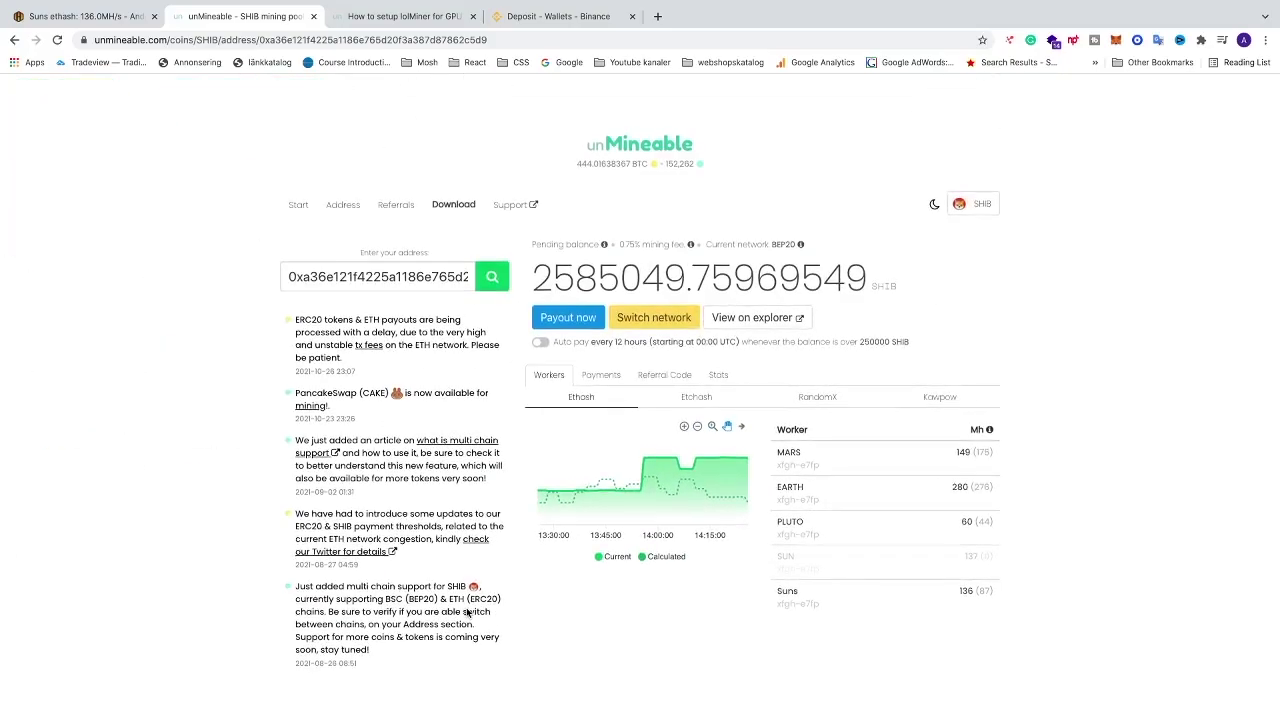
scroll(633, 243, up, 4)
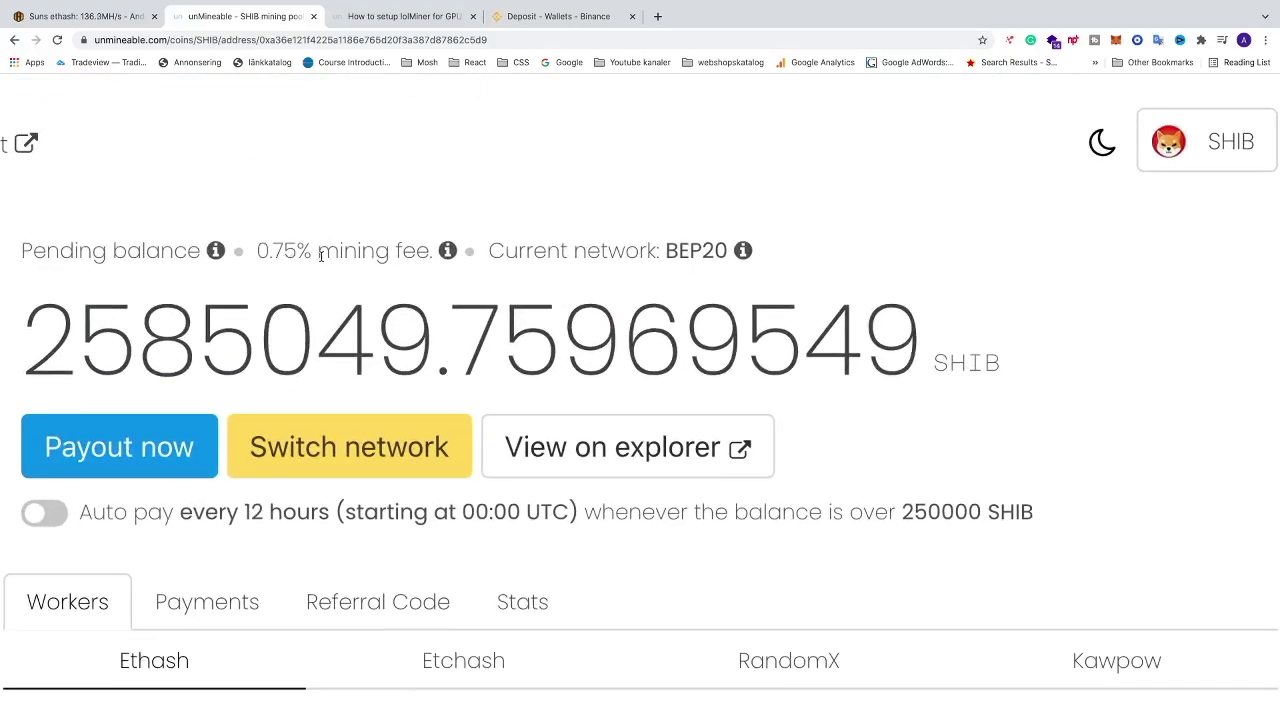
scroll(350, 280, down, 3)
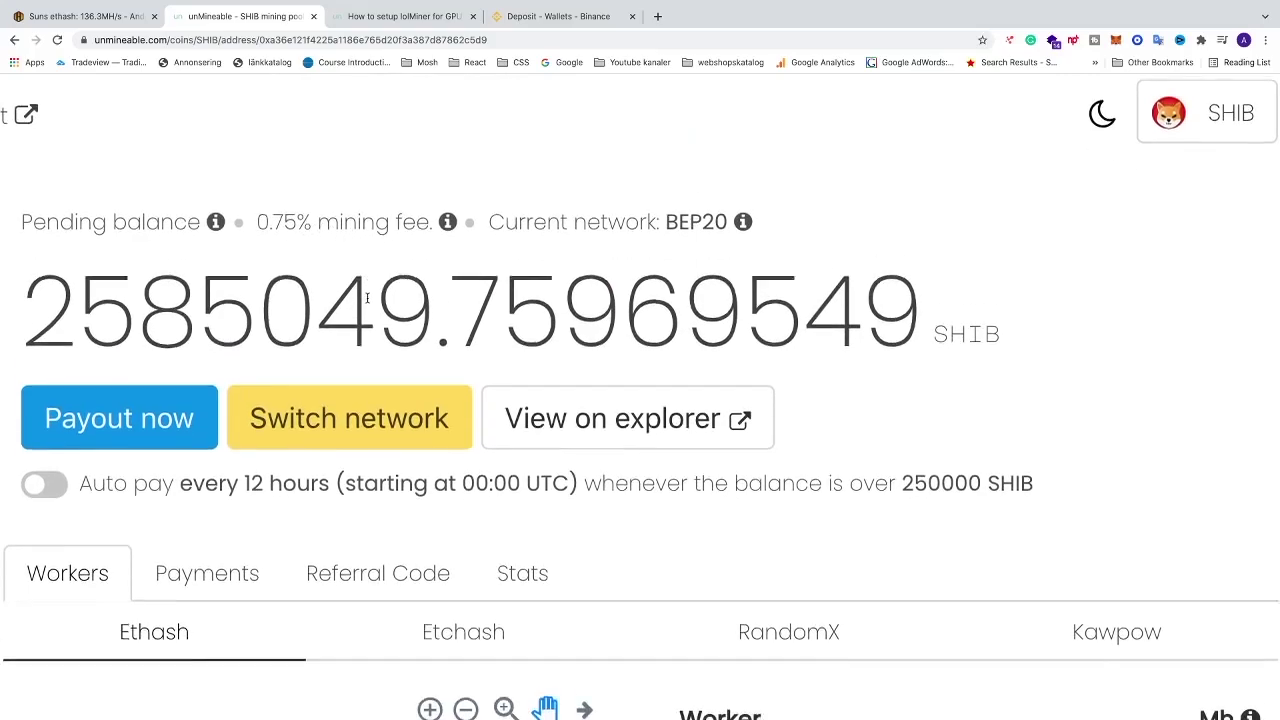
scroll(420, 330, left, 3)
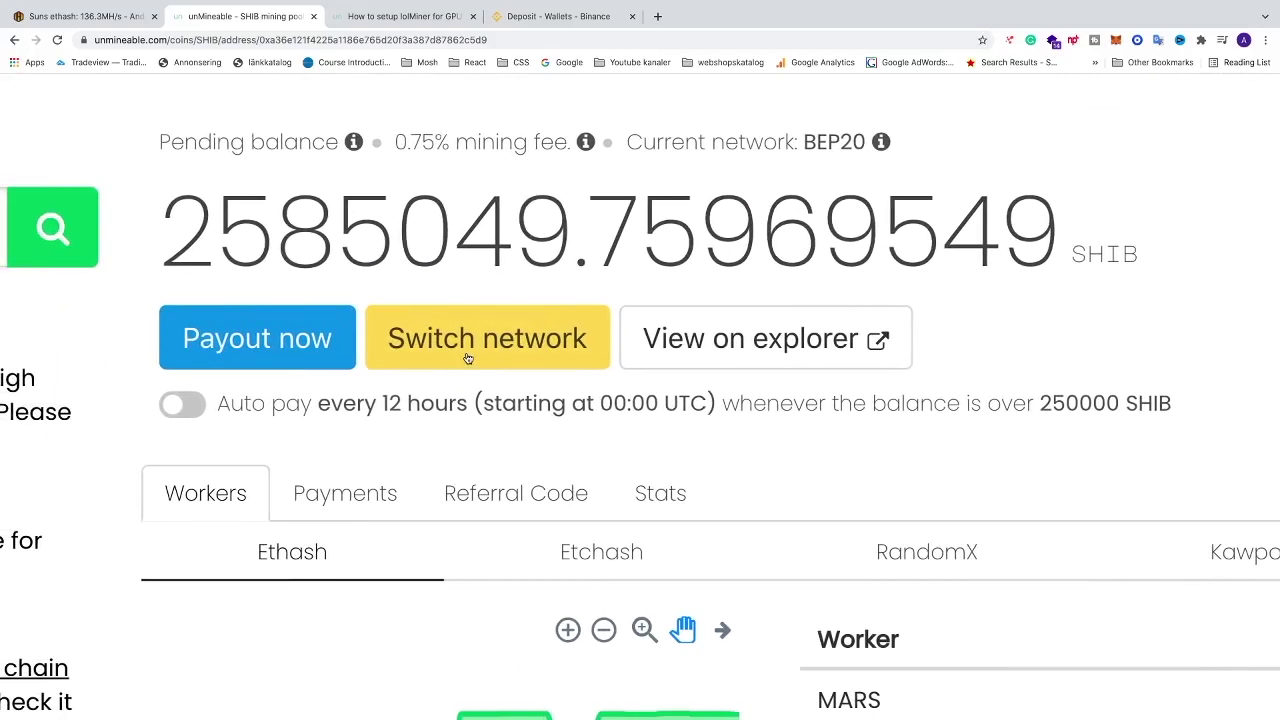
click(468, 358)
scroll(466, 355, down, 5)
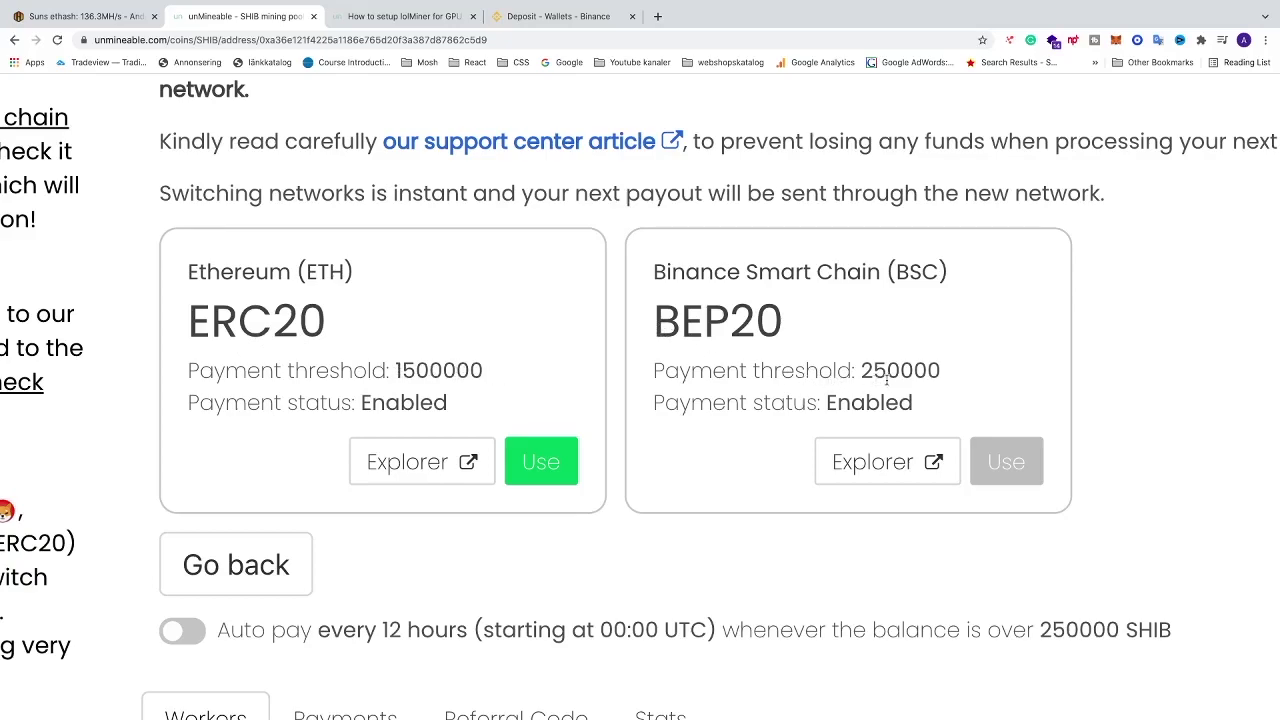
key(super+0)
scroll(940, 375, up, 5)
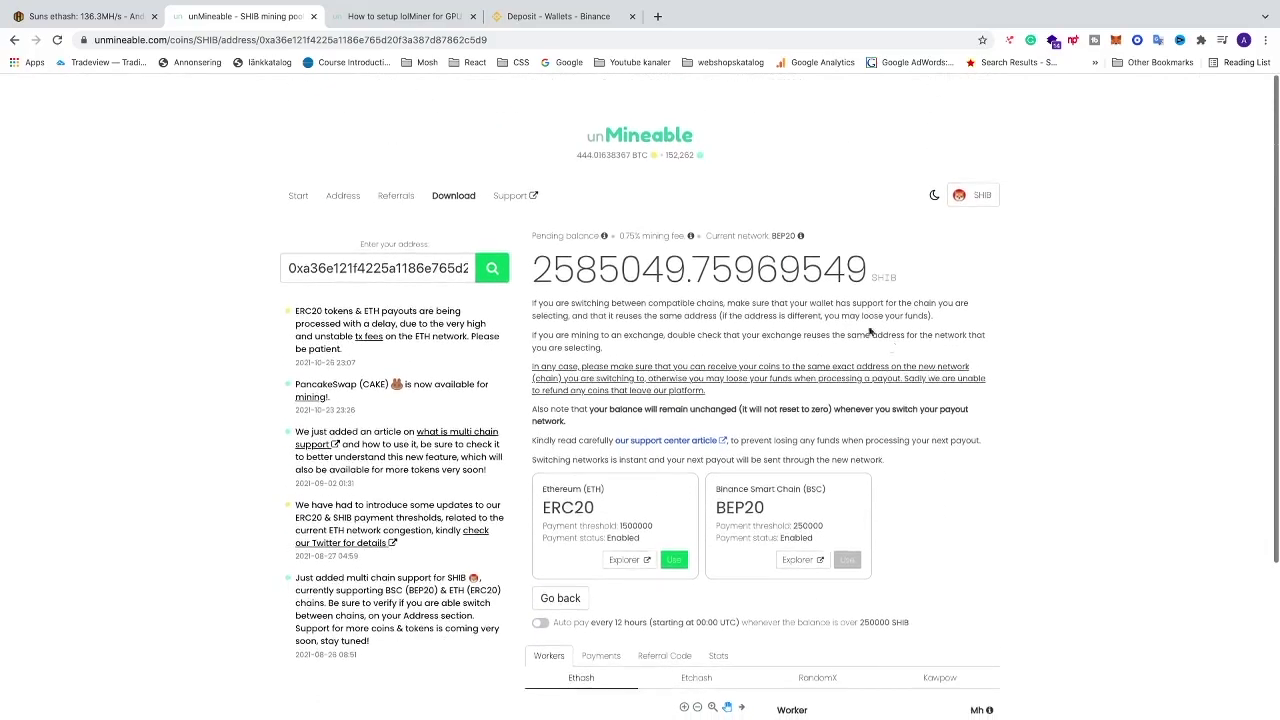
click(345, 197)
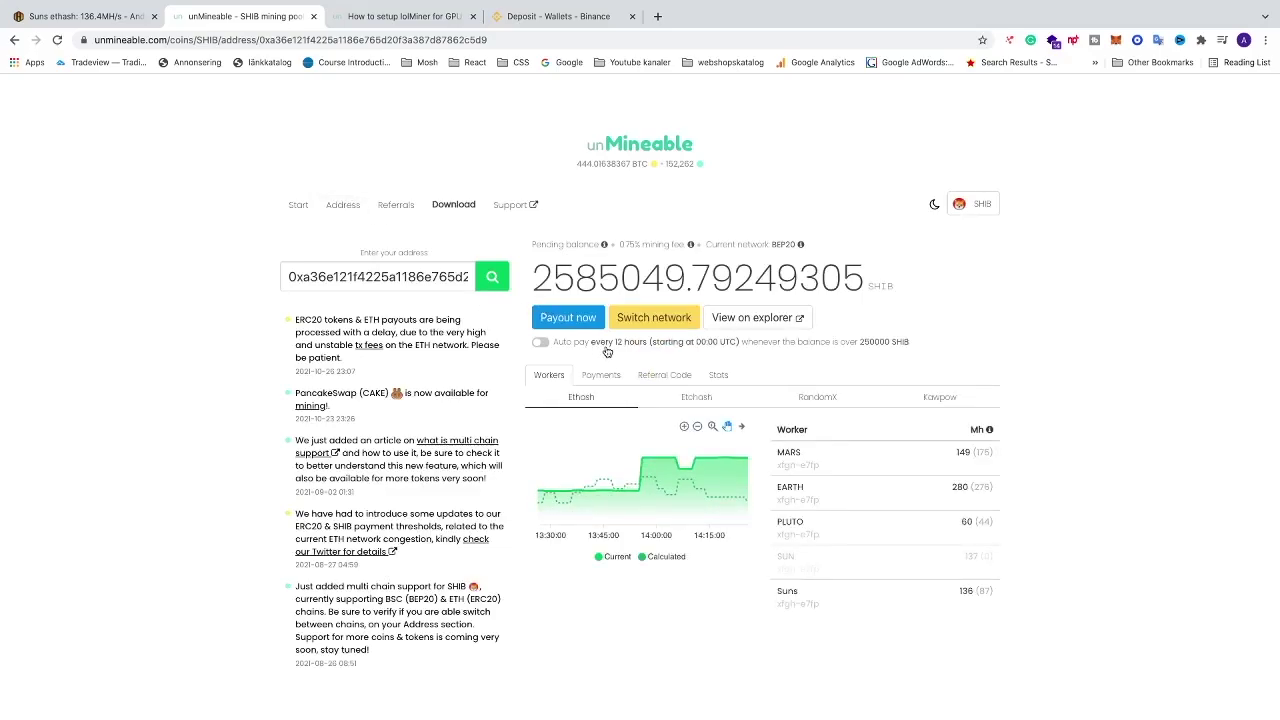
scroll(607, 352, up, 5)
scroll(194, 398, left, 3)
mouse_move(762, 705)
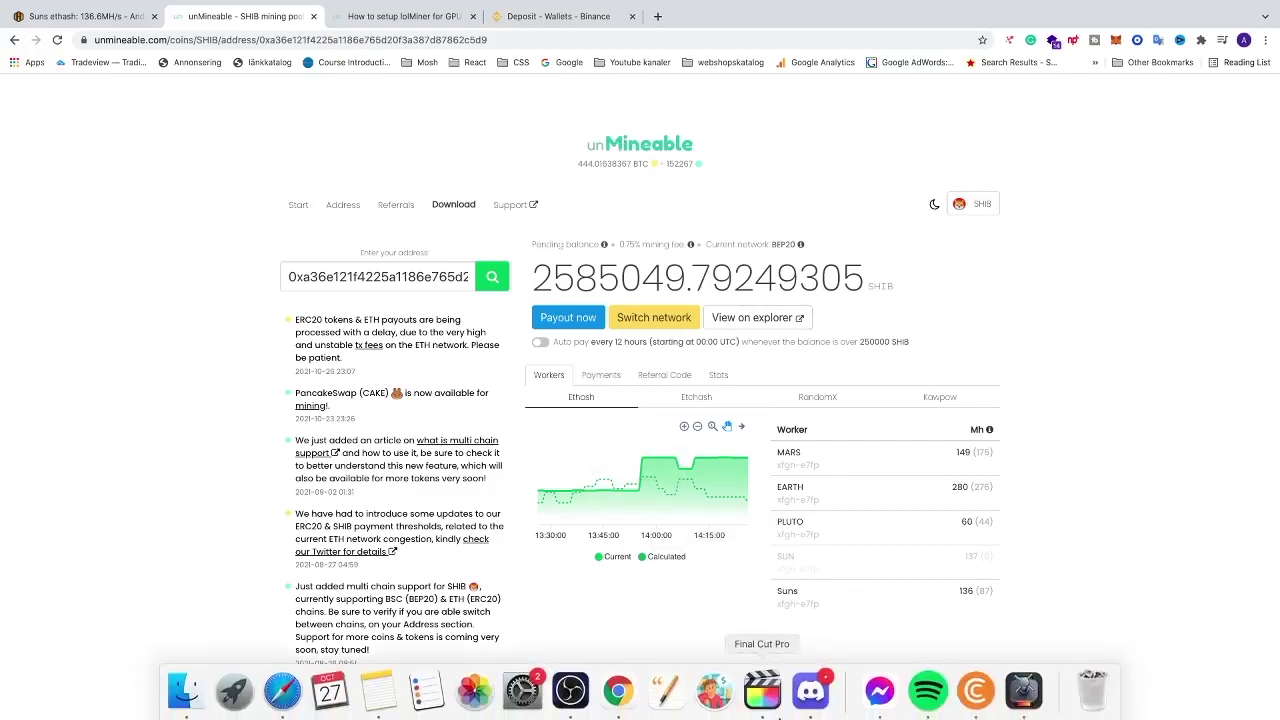
- Bring Discord forward and open the #shiba-inu channel under COINS TO MINE
click(810, 706)
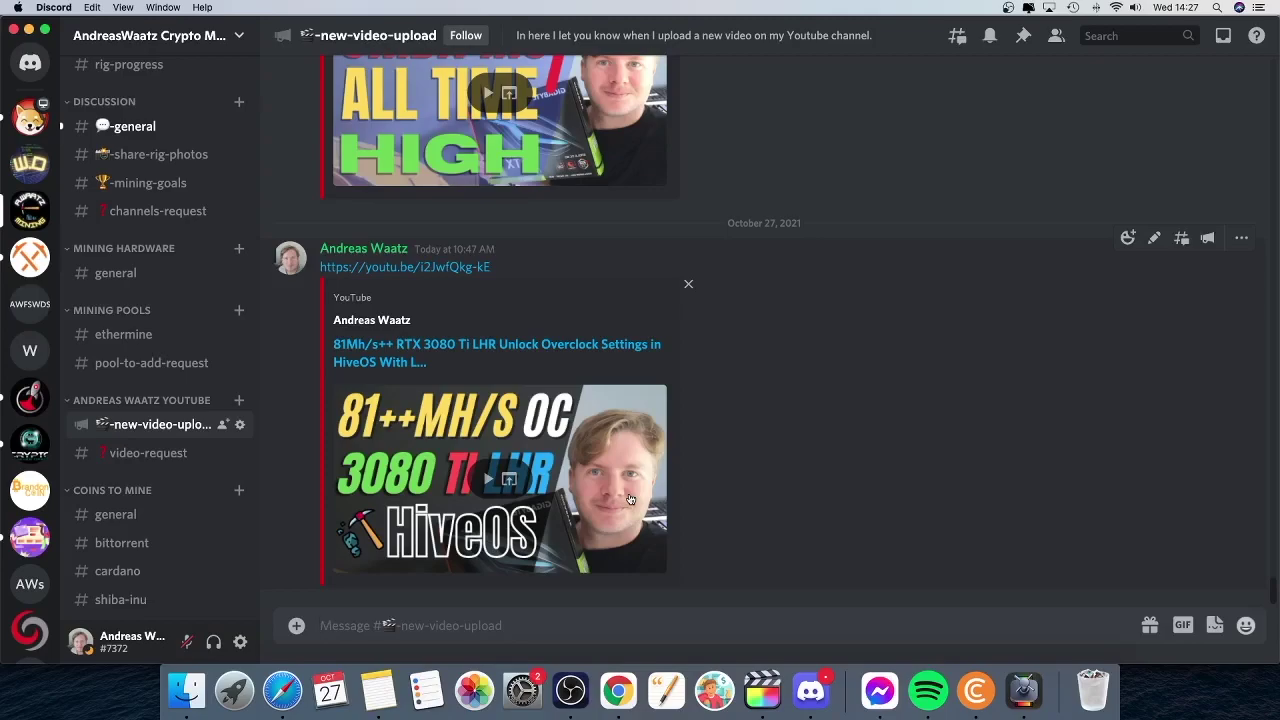
scroll(188, 537, down, 2)
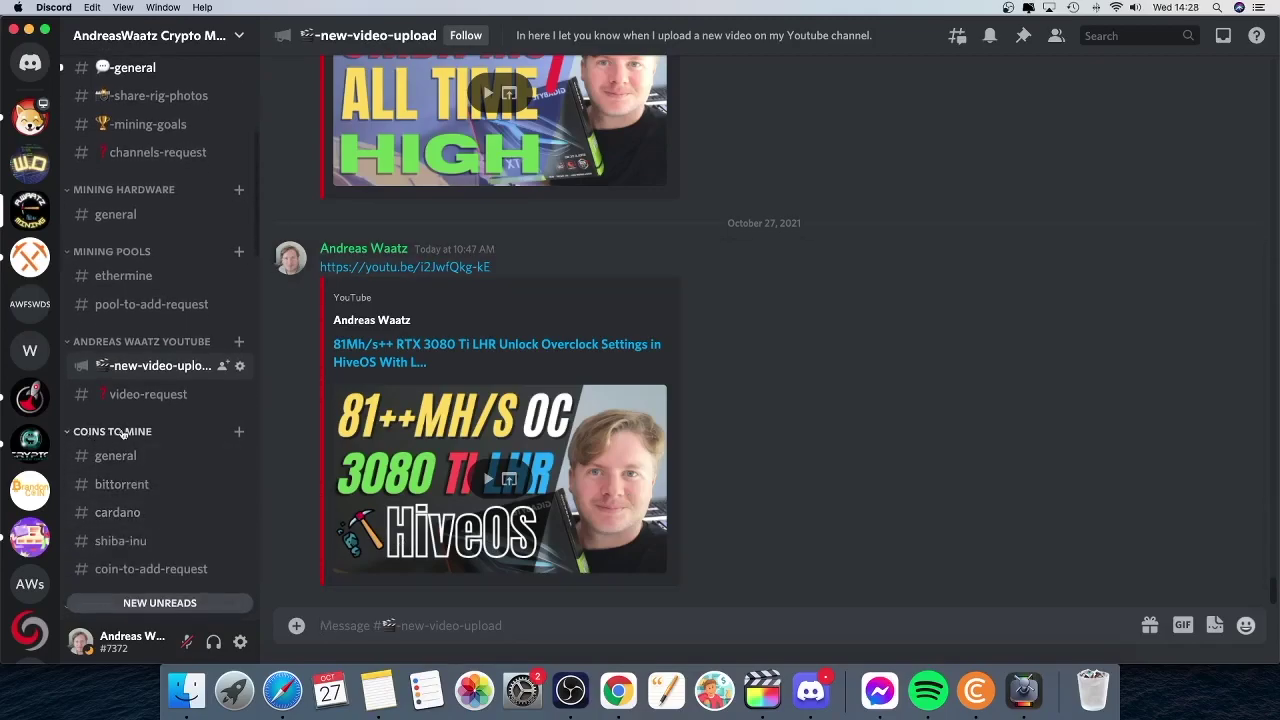
click(122, 545)
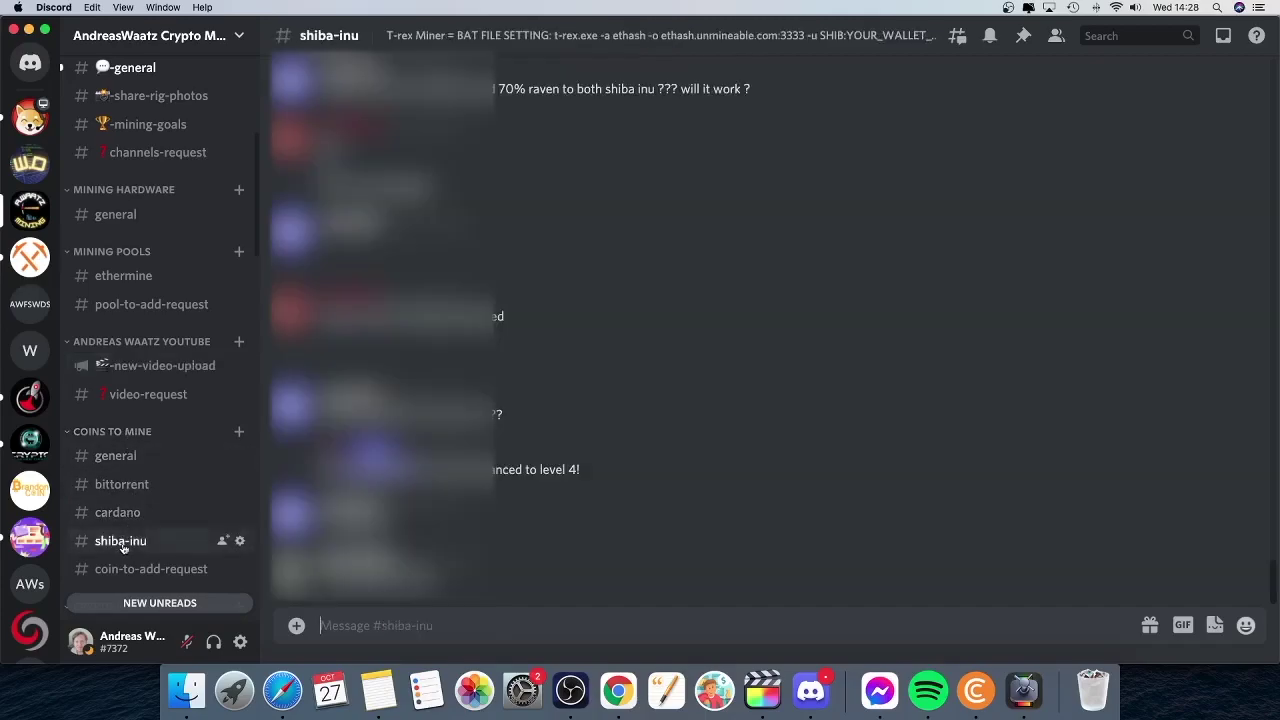